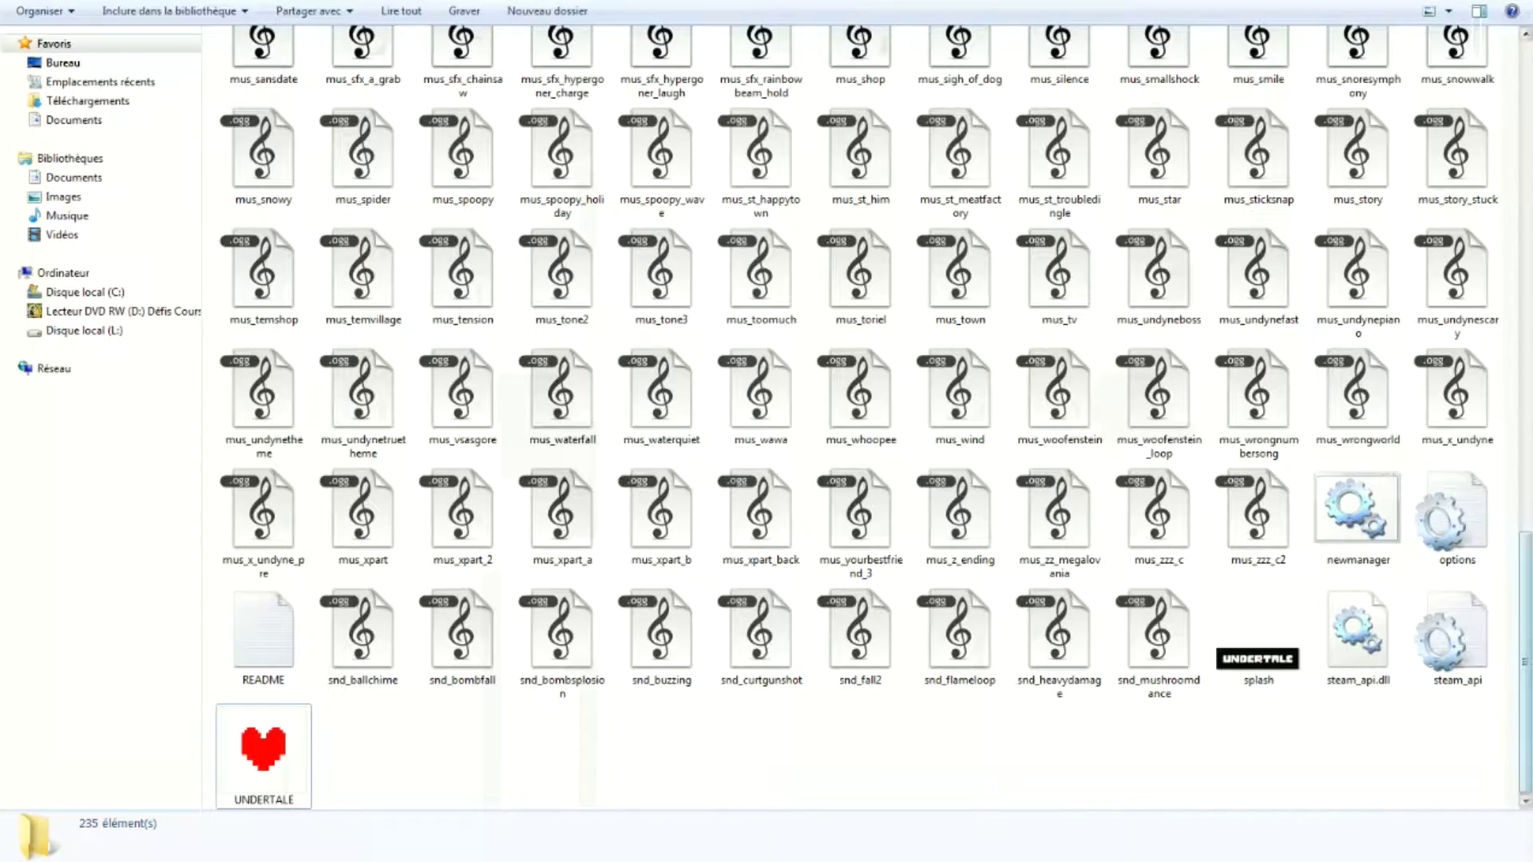
Look through the Undertale game folder from its first files to its end and select the UNDERTALE application.
left_click_drag(1525, 661, 1525, 174)
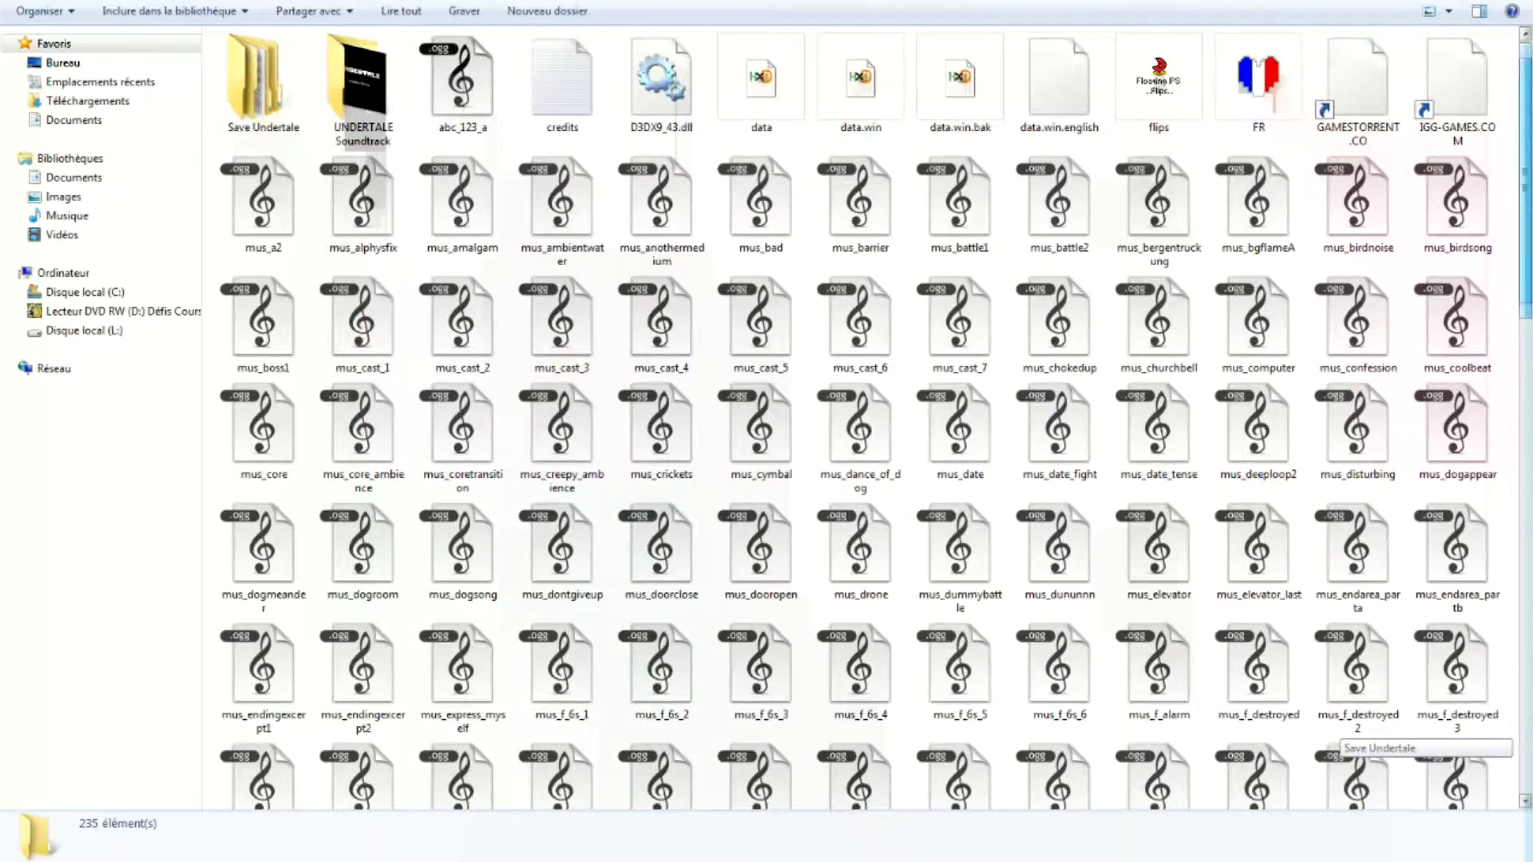
key("End")
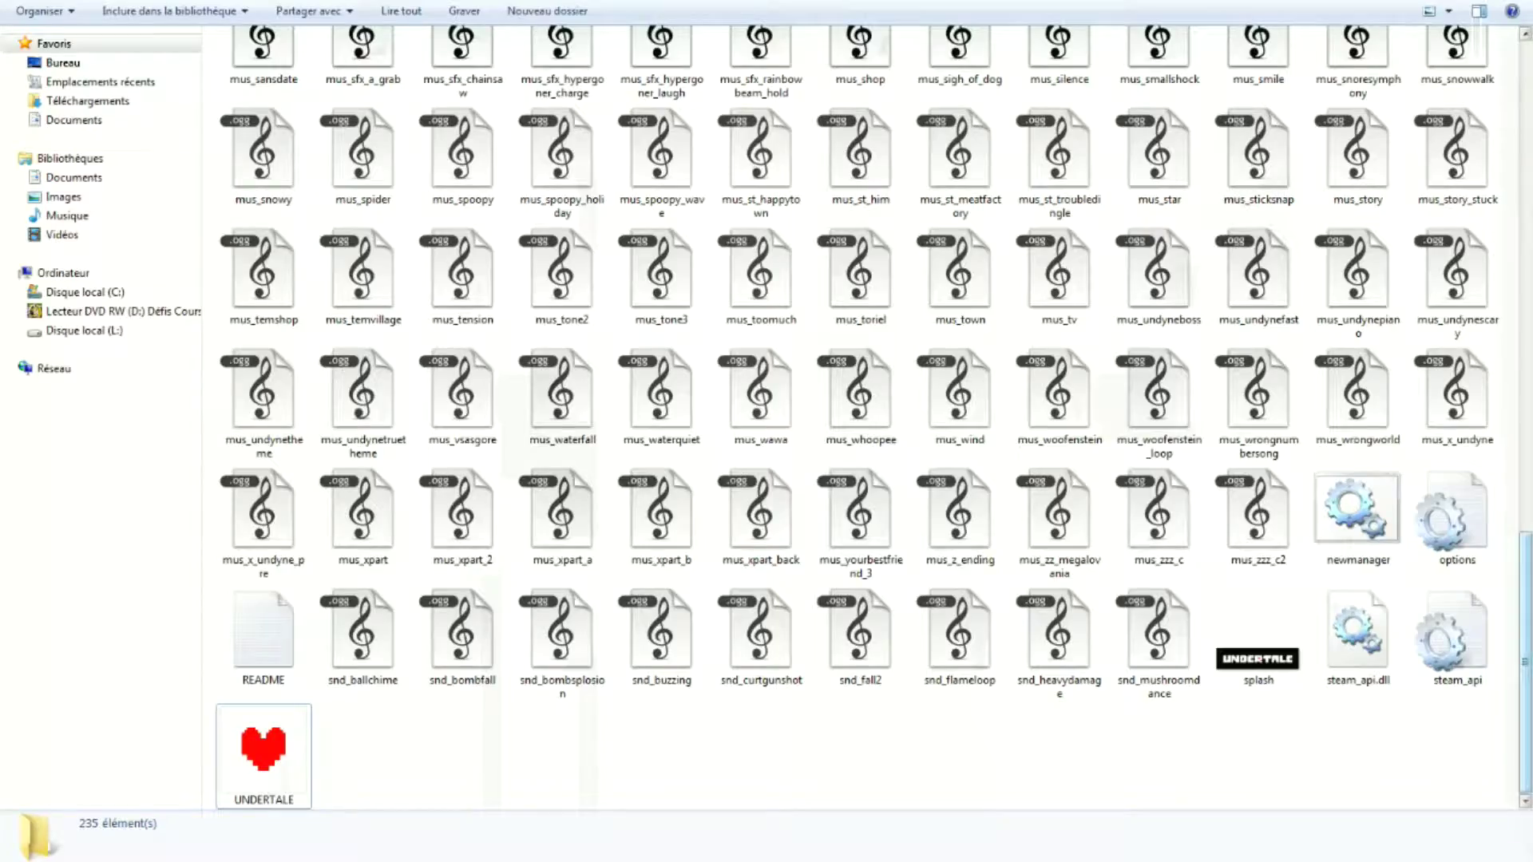
key("Home")
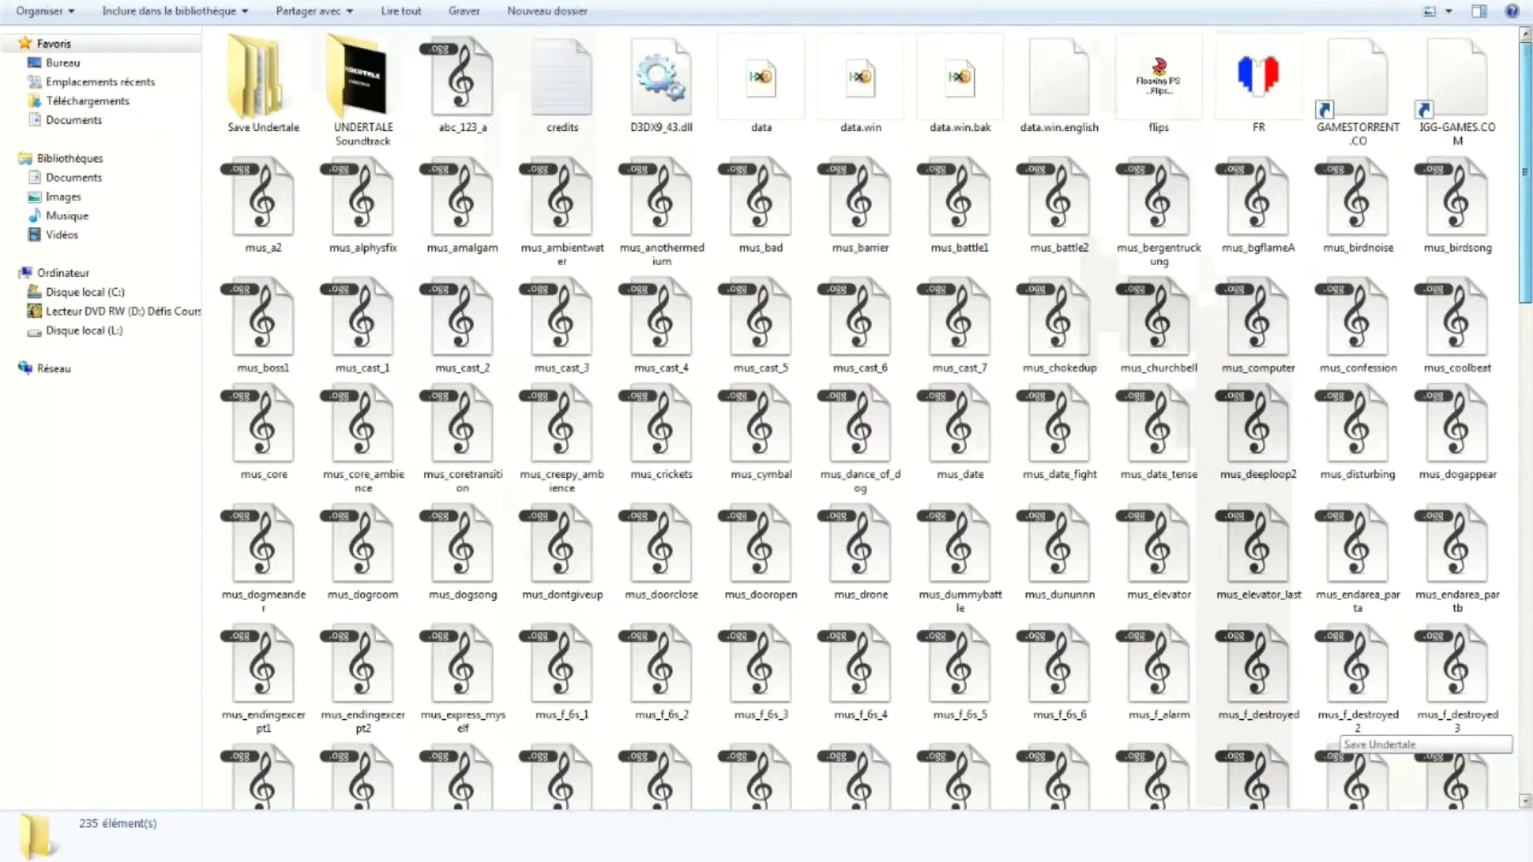
key("Down")
key("Down")
key("Down")
key("Down")
key("Down")
key("Down")
key("Down")
key("Down")
key("Down")
key("Down")
key("Down")
key("Down")
key("Down")
key("Down")
key("Down")
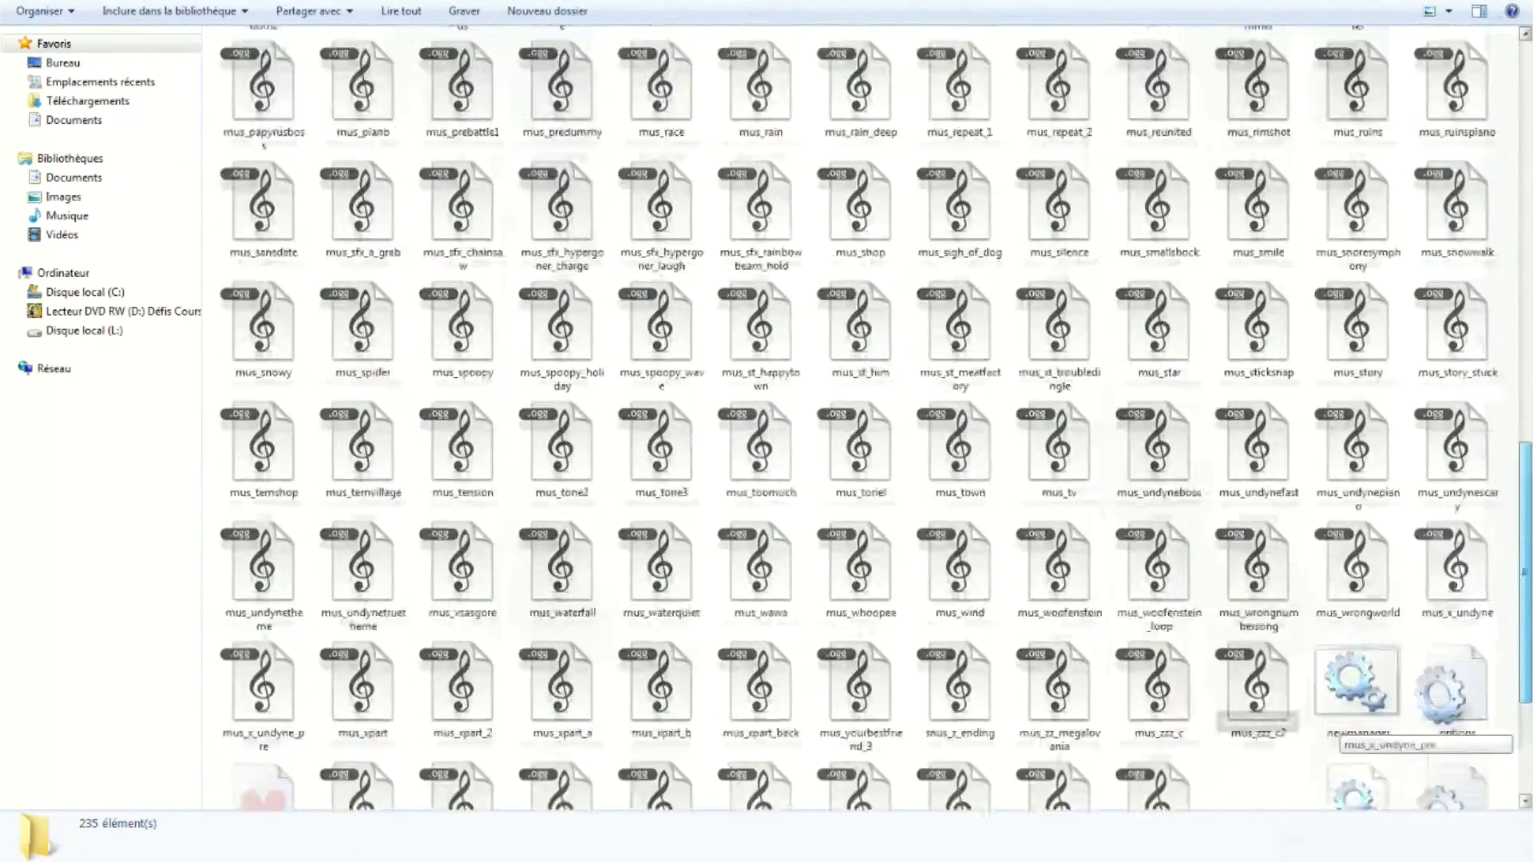
key("Home")
key("End")
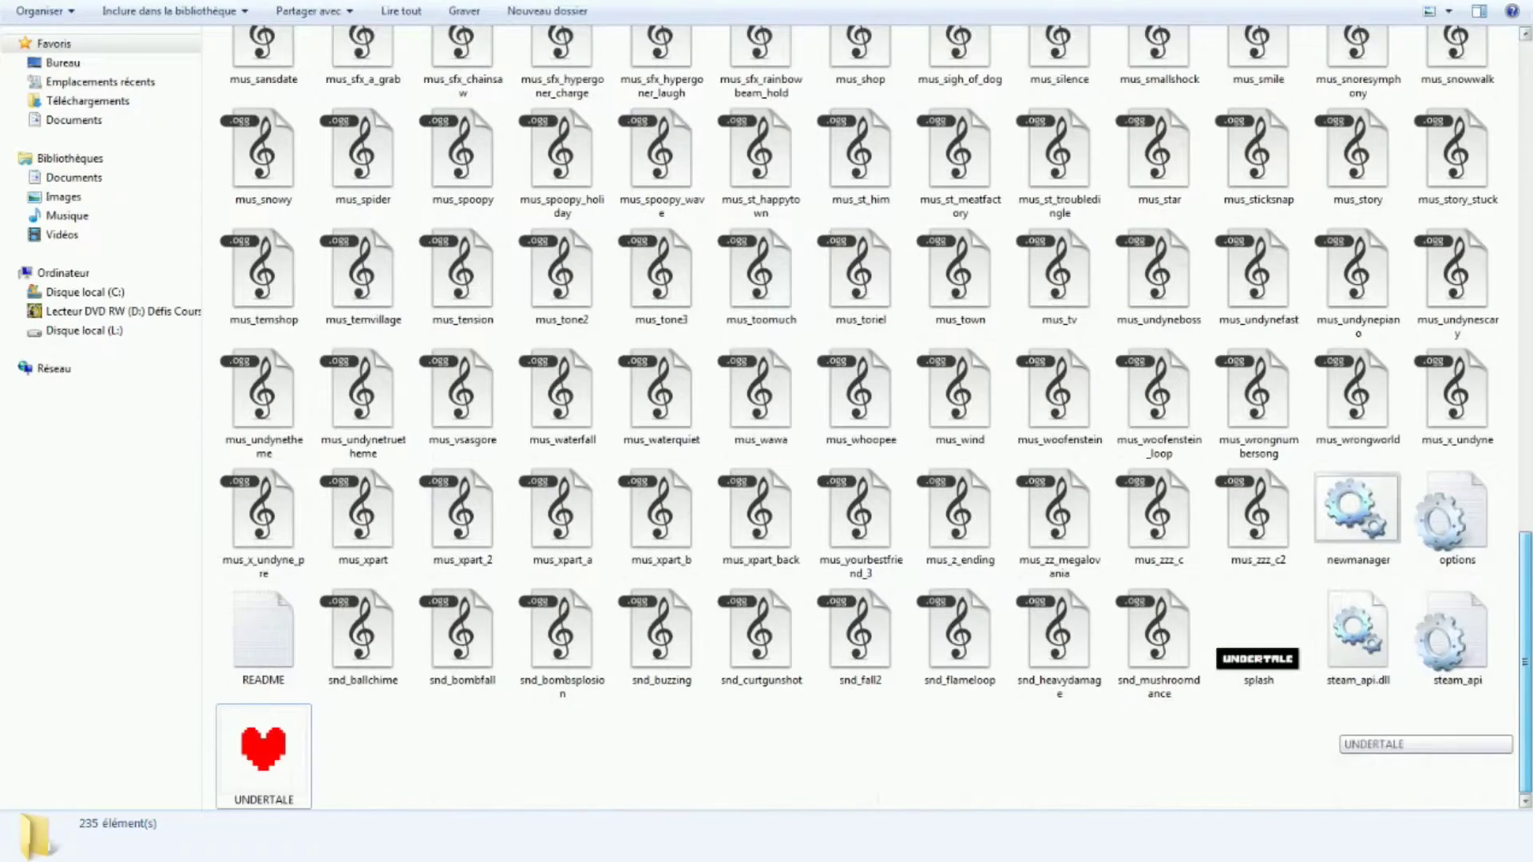
left_click(264, 757)
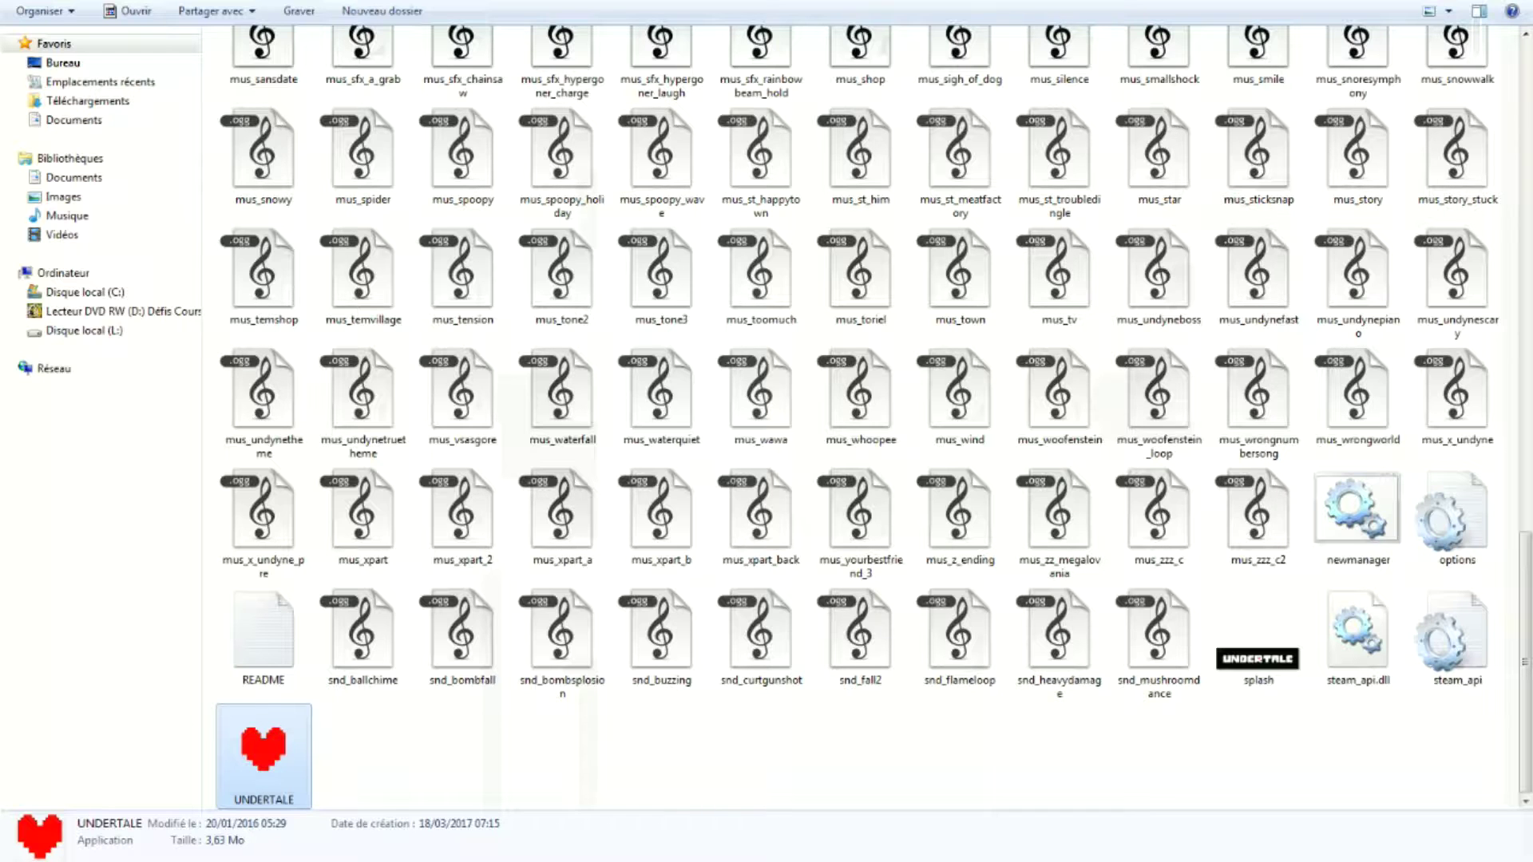
Select a large block of files in the game folder and review the folder from start to end.
left_click_drag(515, 735, 1507, 24)
left_click_drag(1525, 416, 1524, 83)
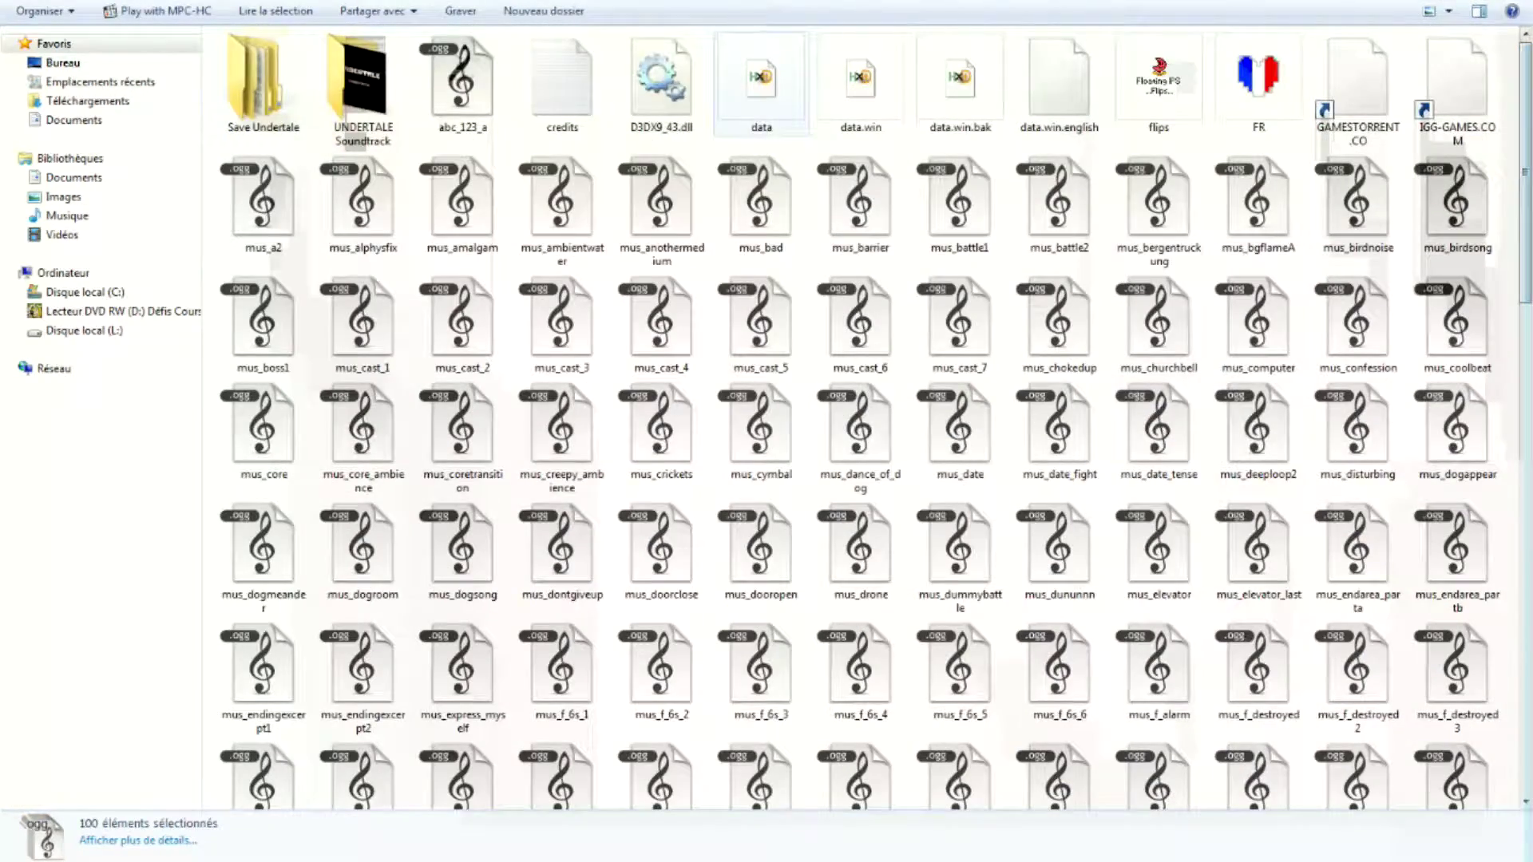
left_click_drag(1524, 58, 1524, 134)
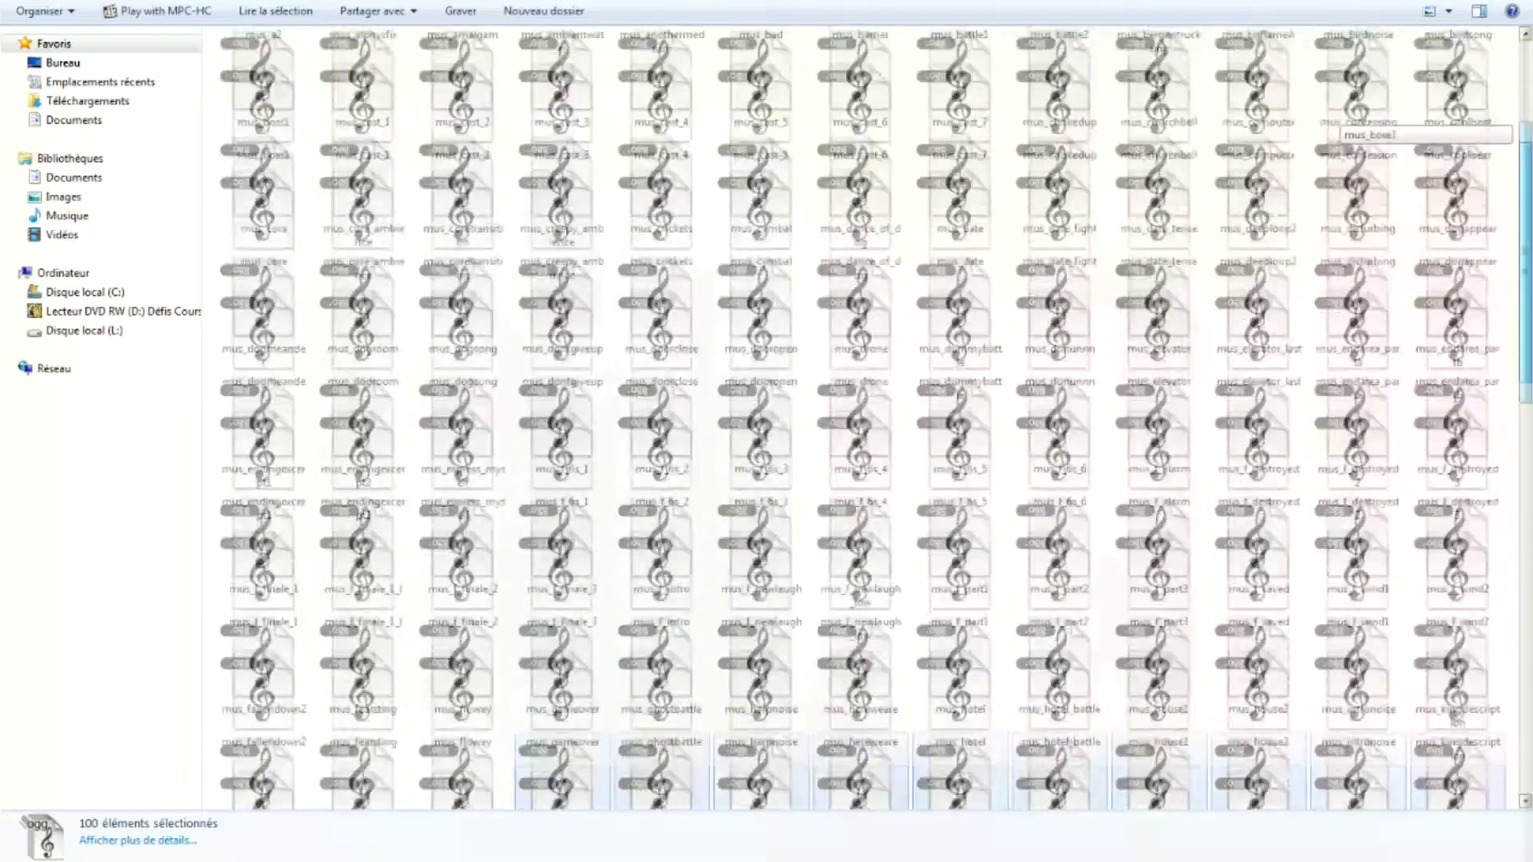
scroll(1349, 120, "down", 10)
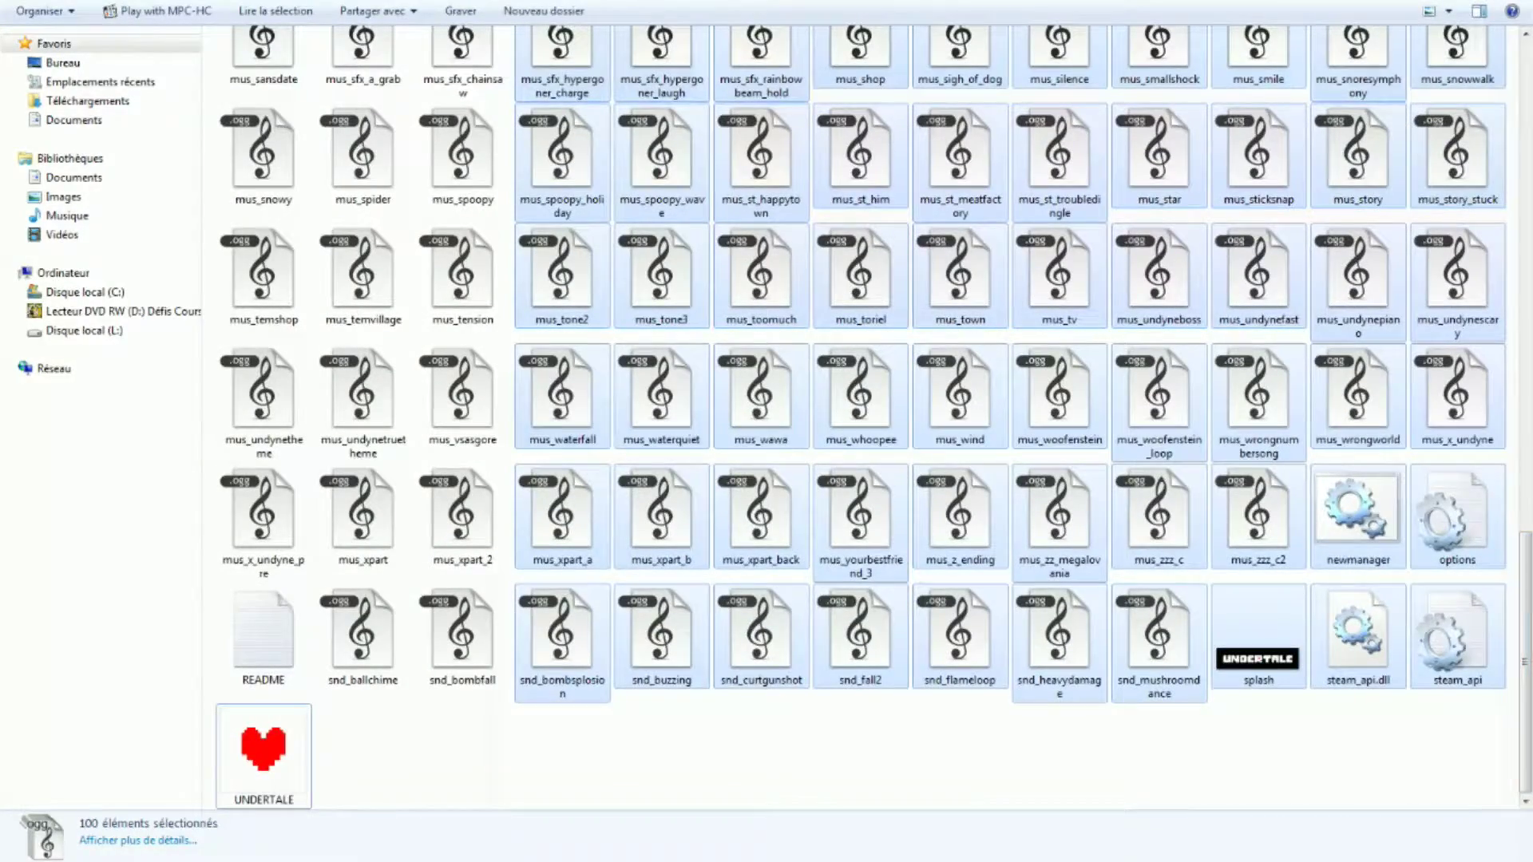
Launch WinRAR from its program folder on the C: drive and dismiss the evaluation notice.
key("super")
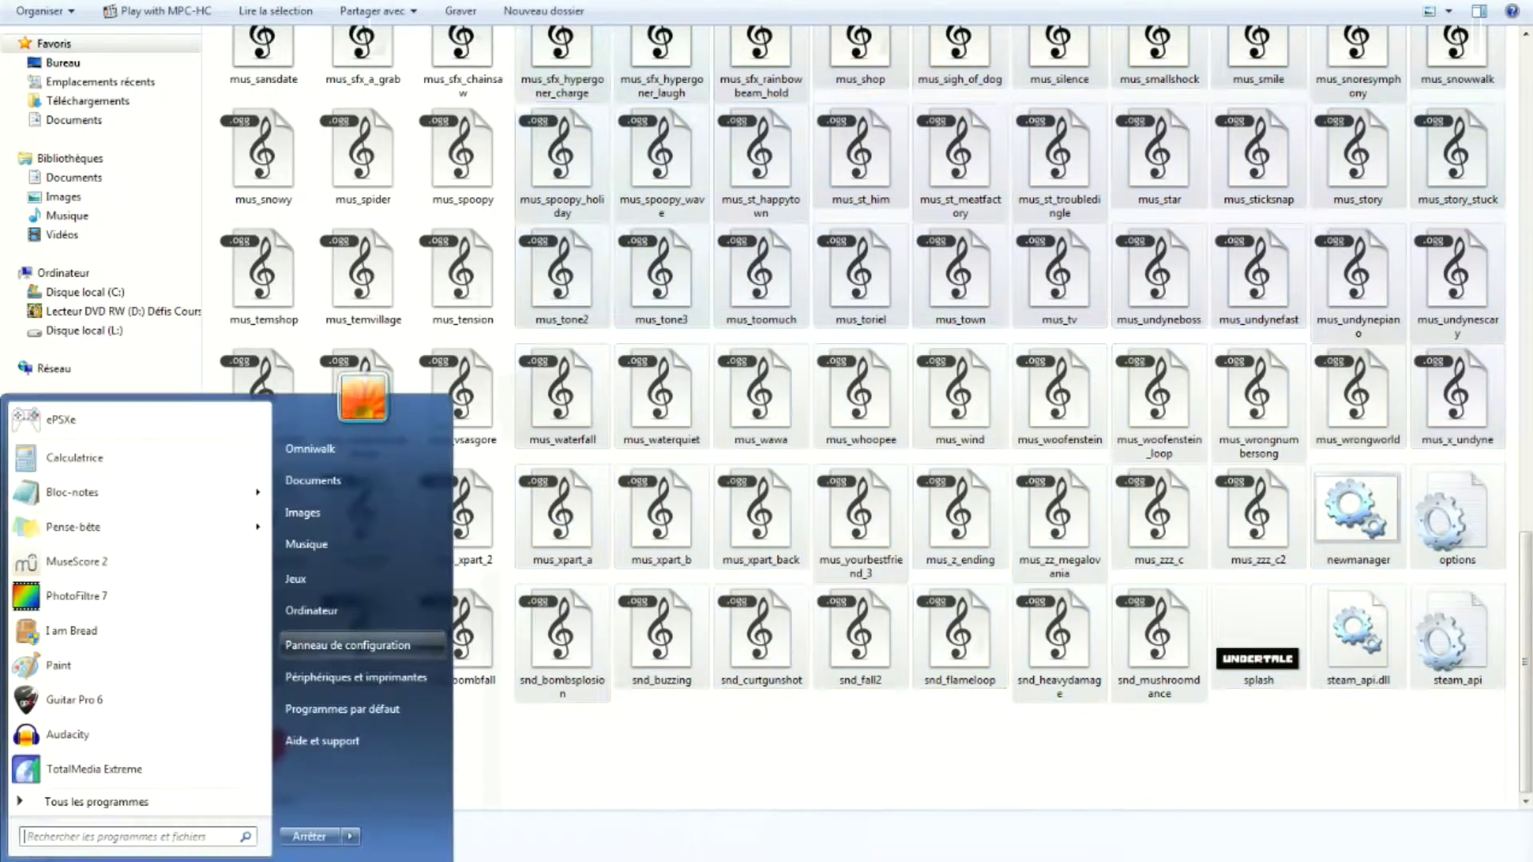
left_click(311, 610)
double_click(998, 480)
double_click(954, 502)
scroll(1014, 582, "down", 15)
double_click(934, 693)
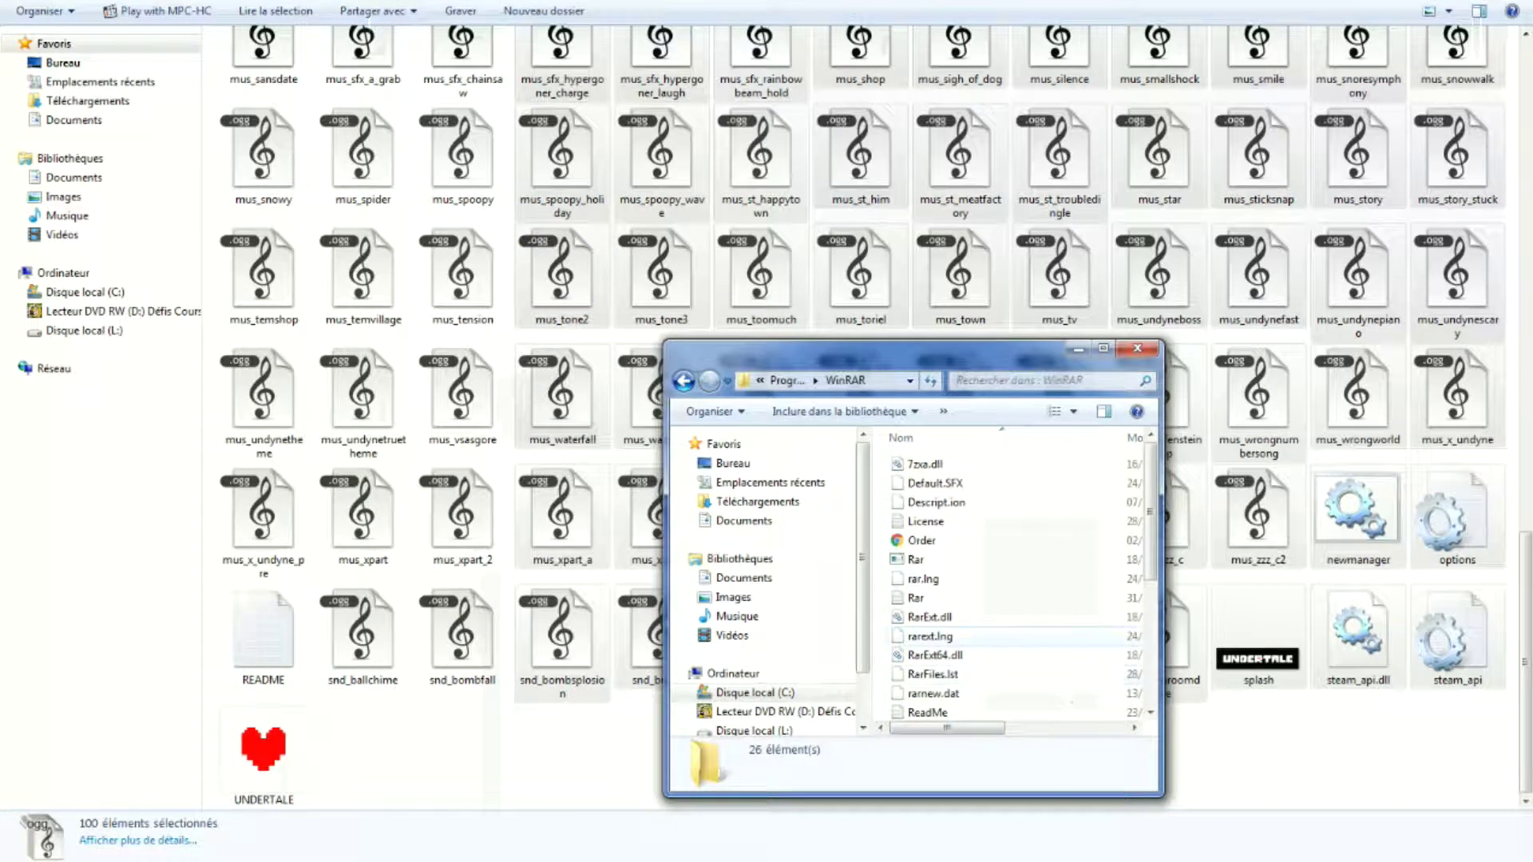
scroll(926, 647, "down", 4)
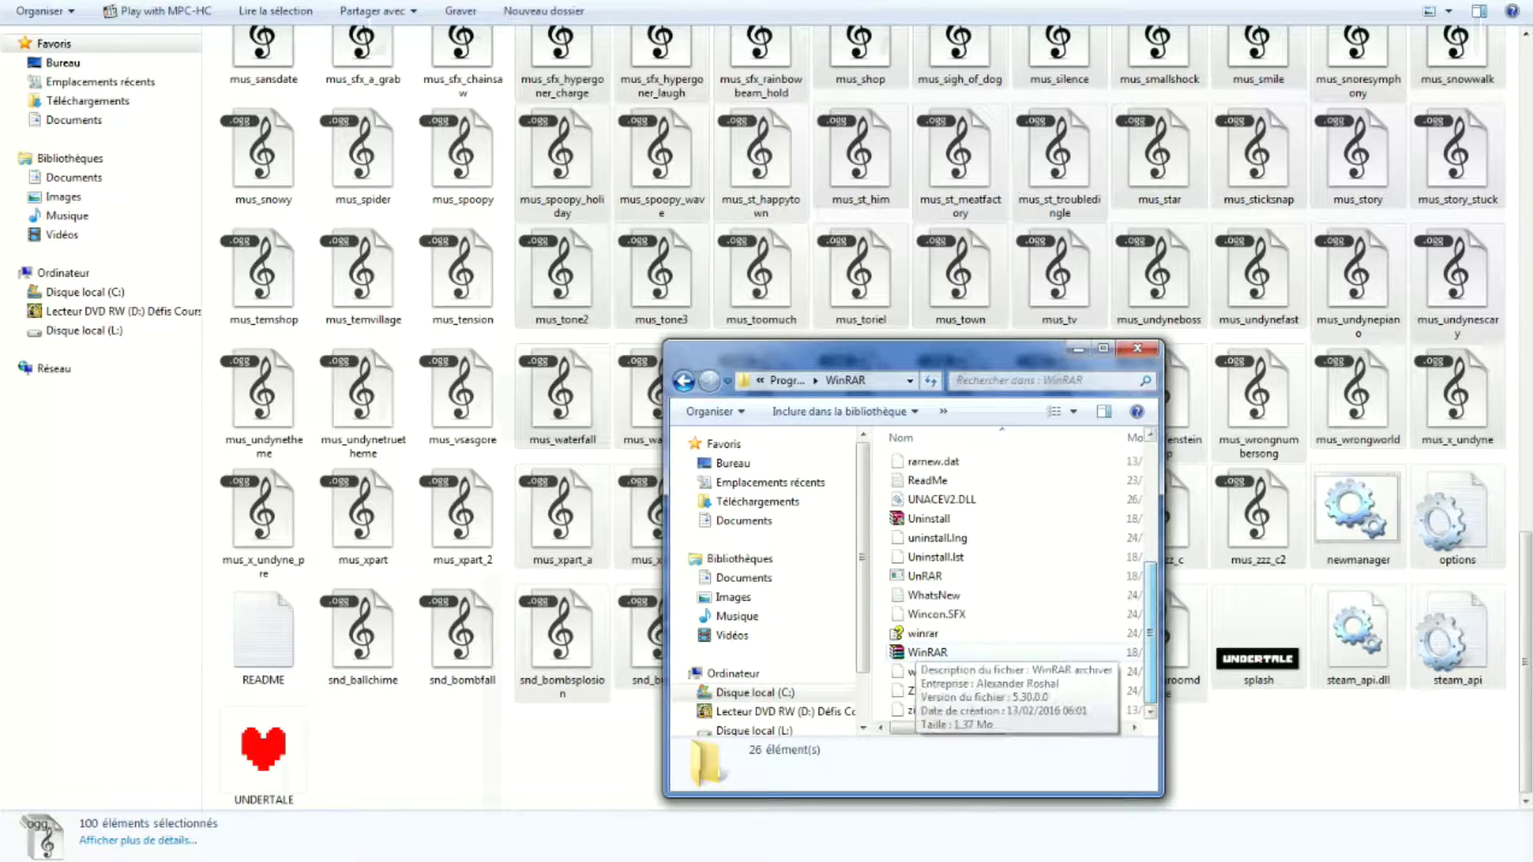
double_click(918, 651)
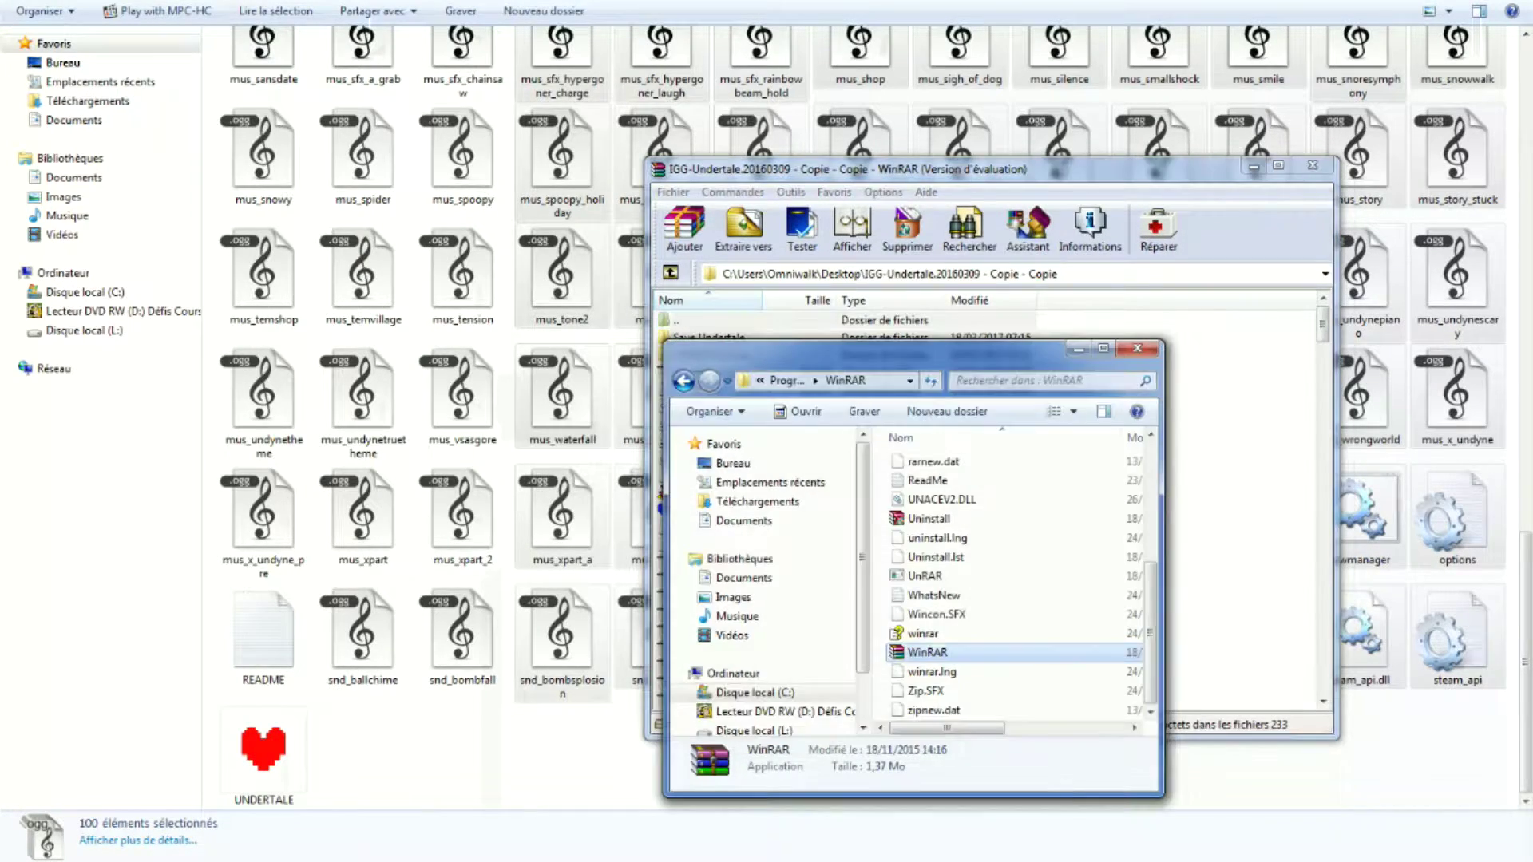
key("Escape")
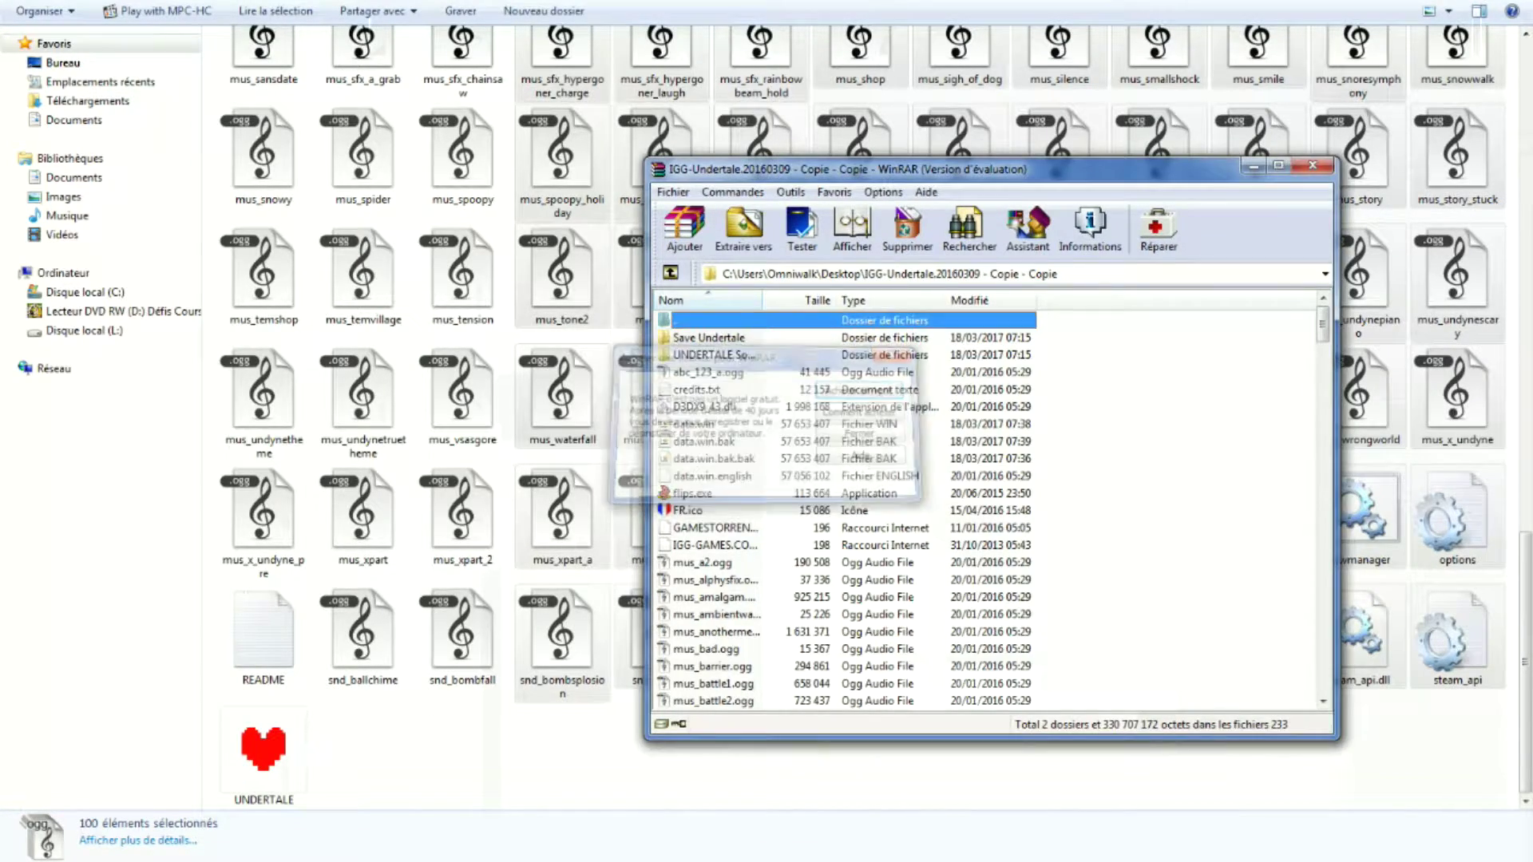
Examine the contents of IGG-Undertale.20160309 - Copie - Copie in WinRAR down to UNDERTALE.exe, and close WinRAR.
left_click(713, 597)
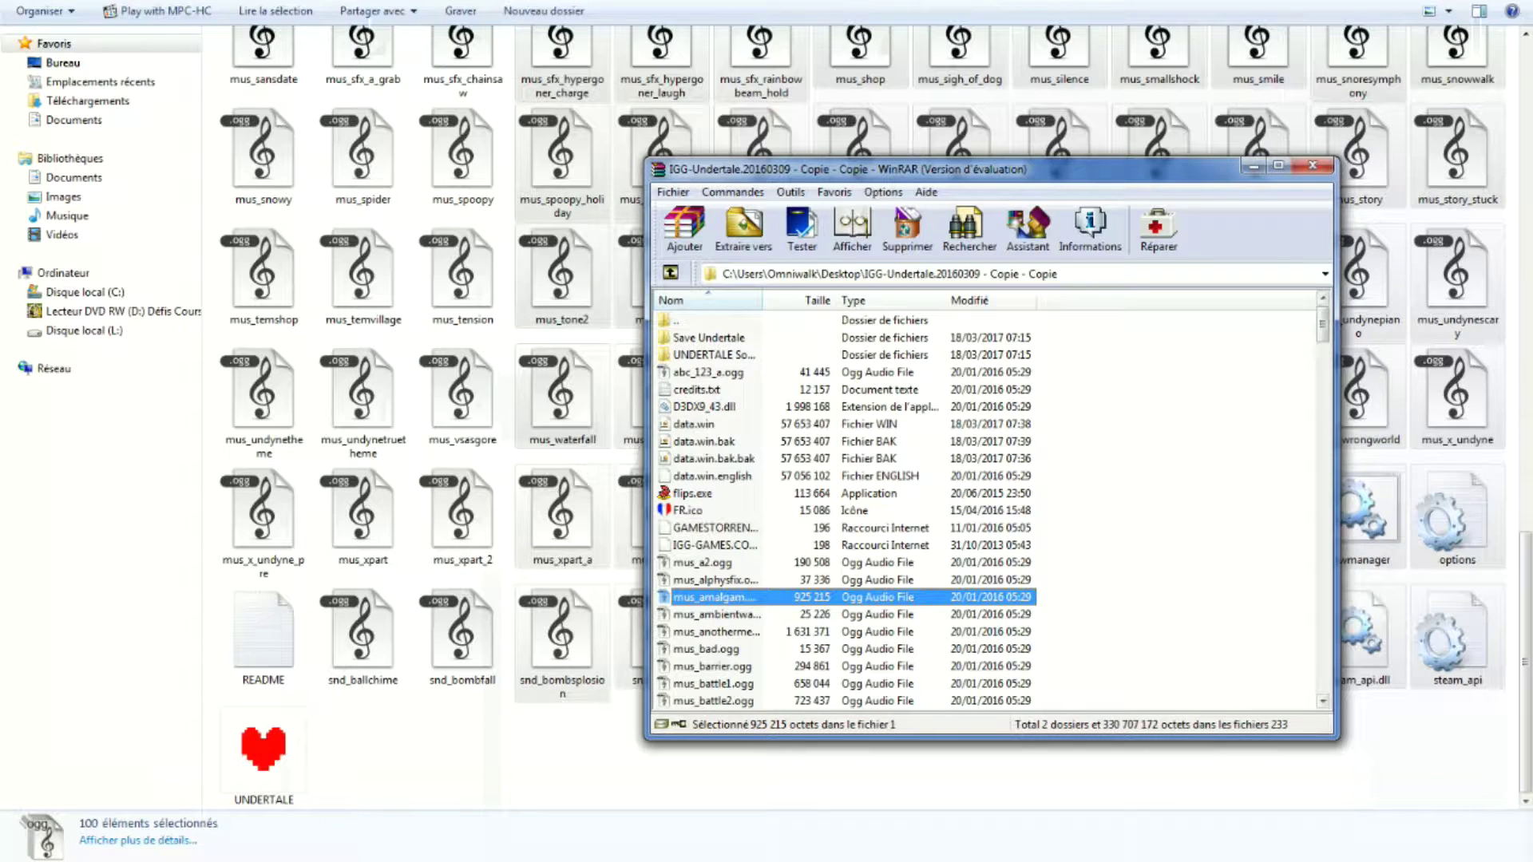
scroll(986, 512, "down", 20)
scroll(986, 511, "down", 8)
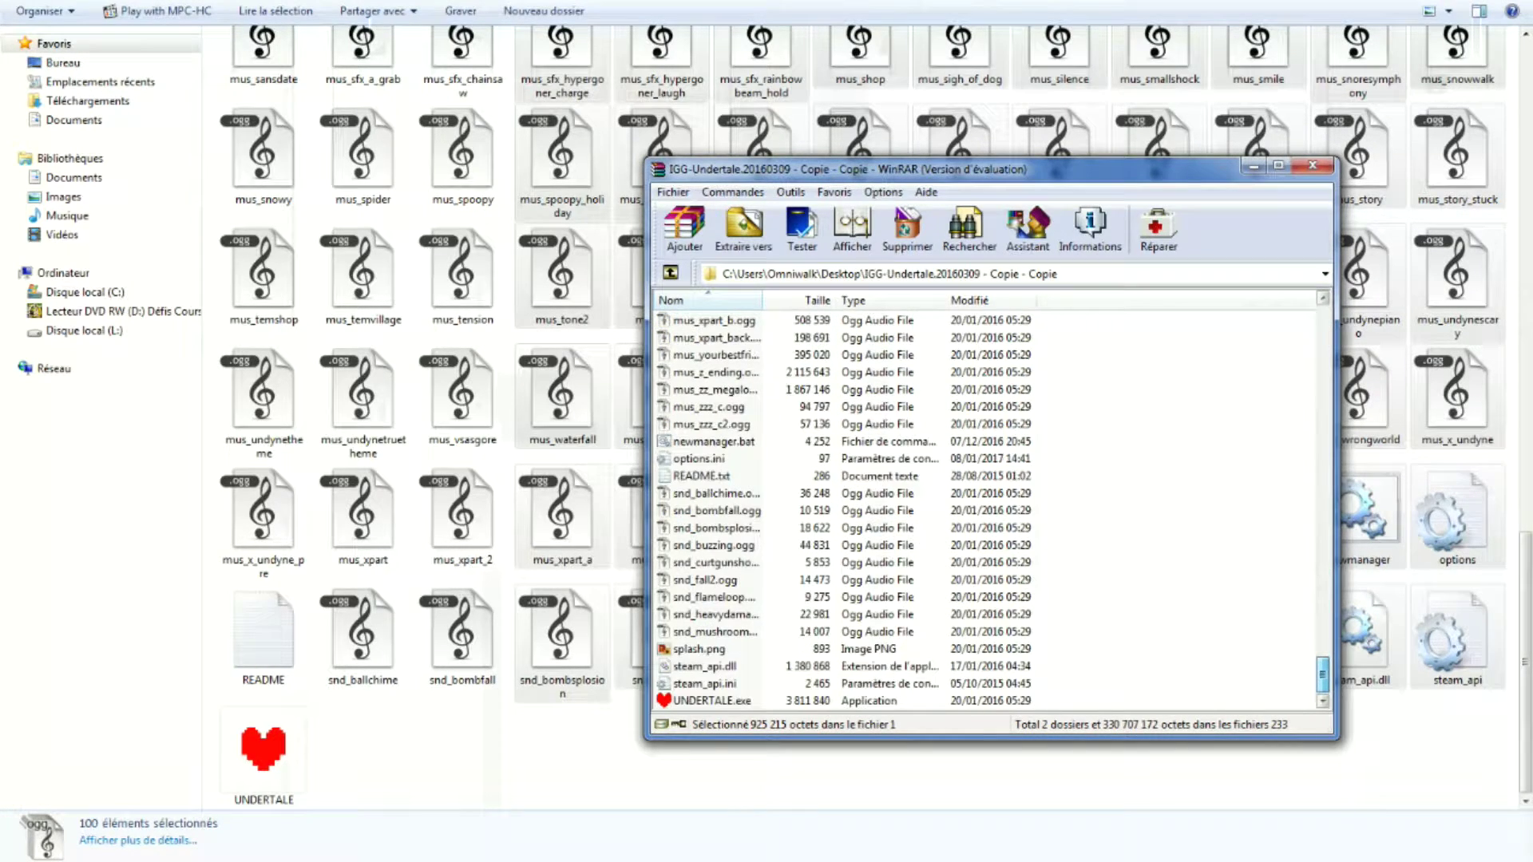
left_click(711, 701)
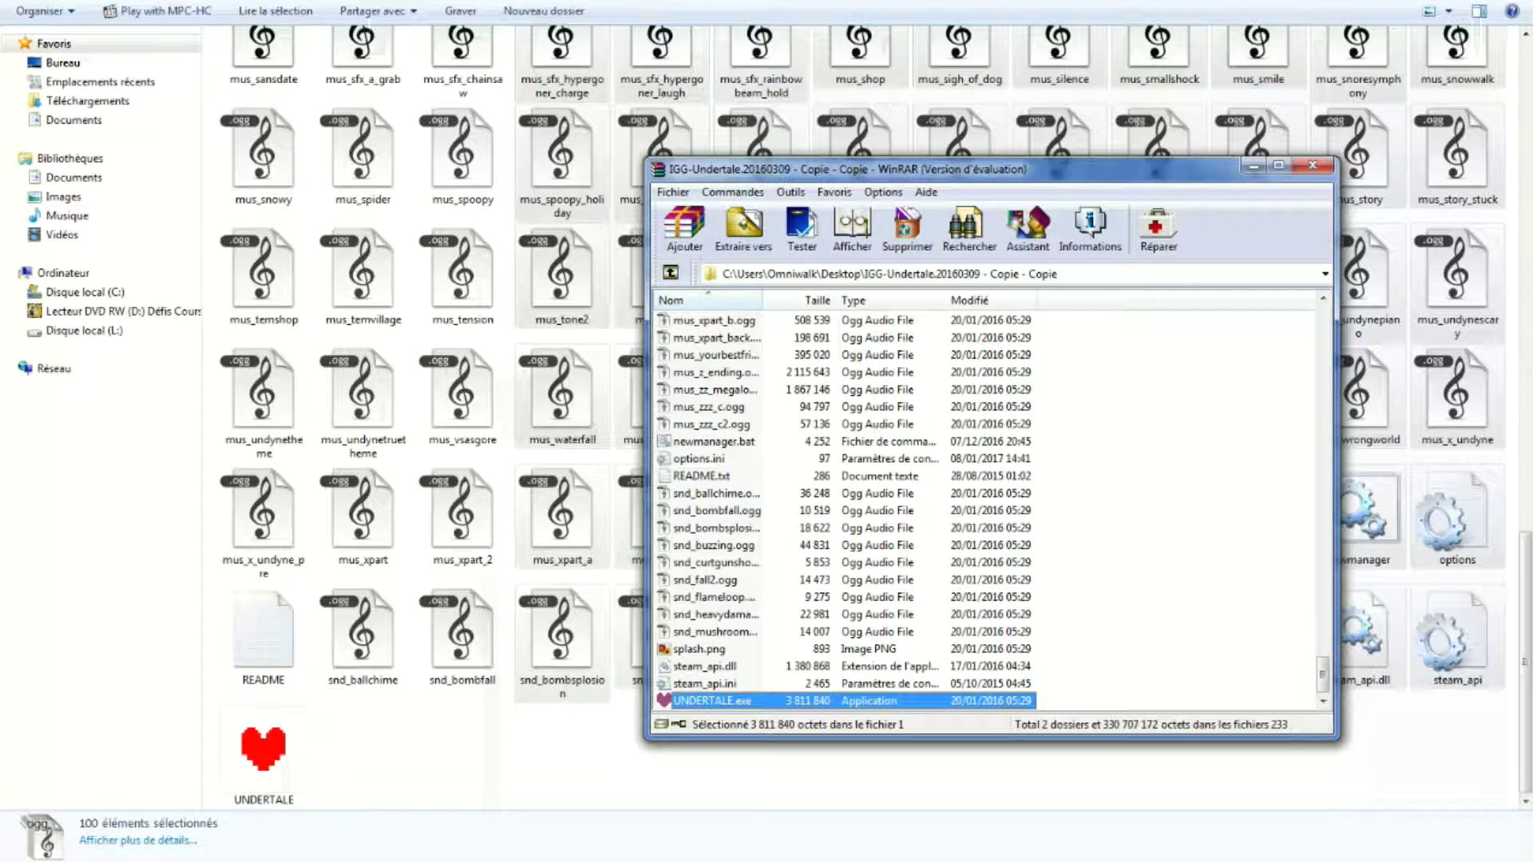
scroll(986, 511, "up", 20)
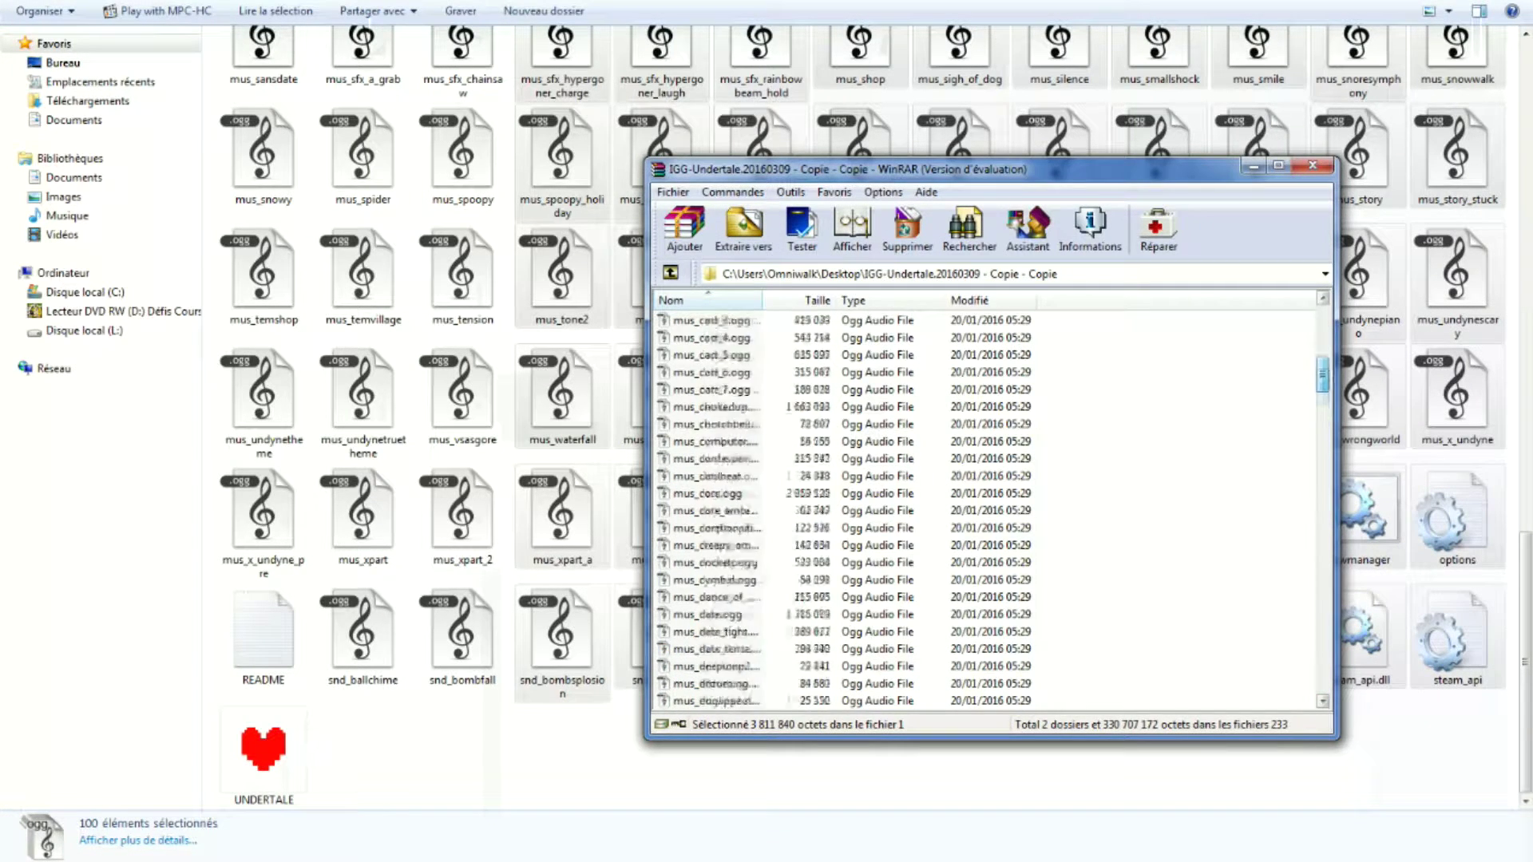
scroll(987, 511, "up", 2)
scroll(986, 511, "up", 4)
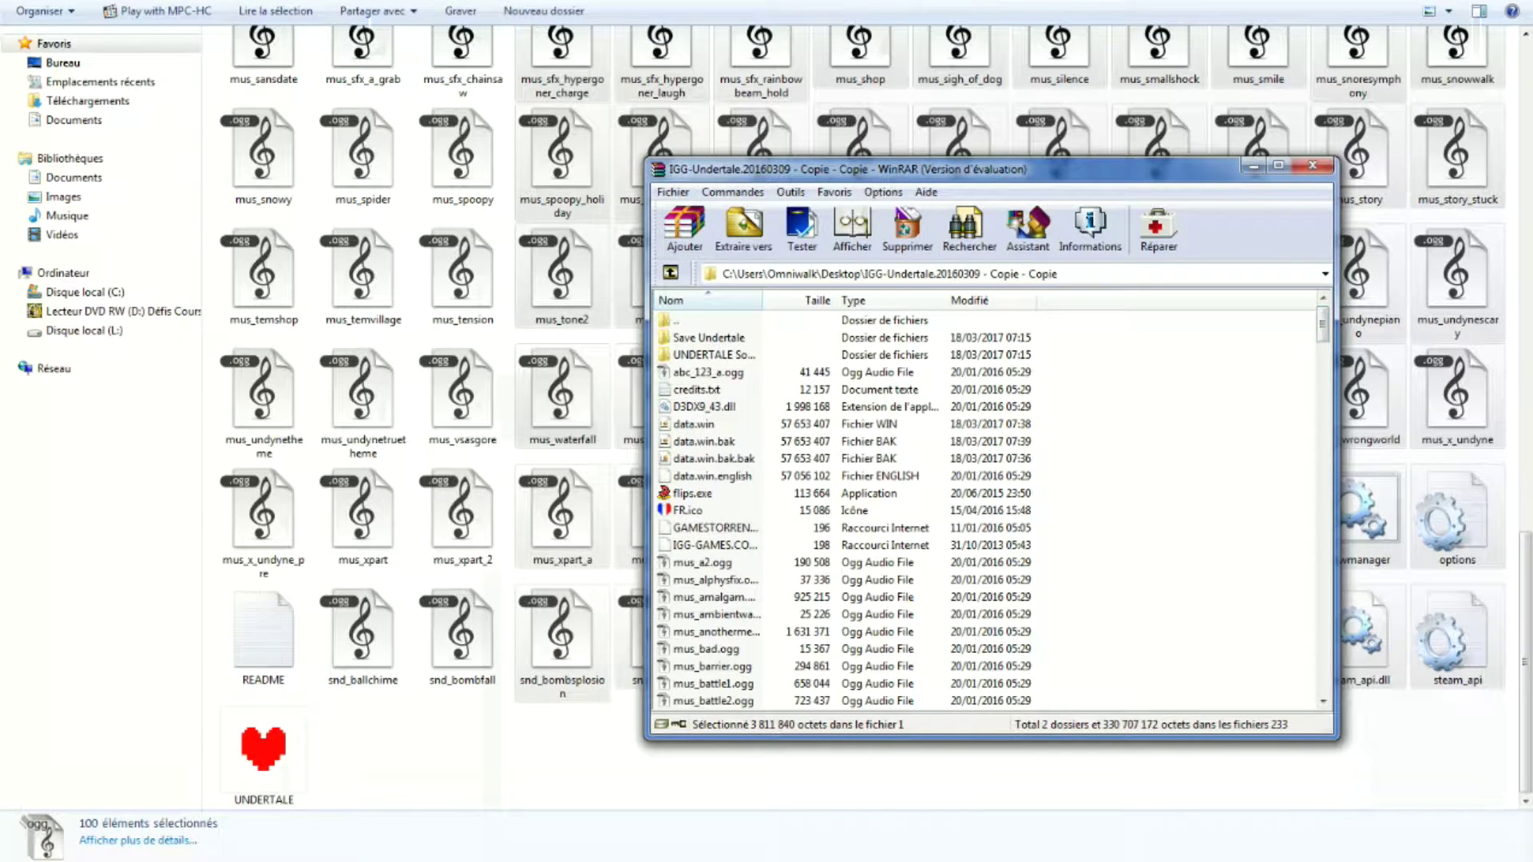
scroll(986, 511, "down", 10)
scroll(986, 511, "down", 15)
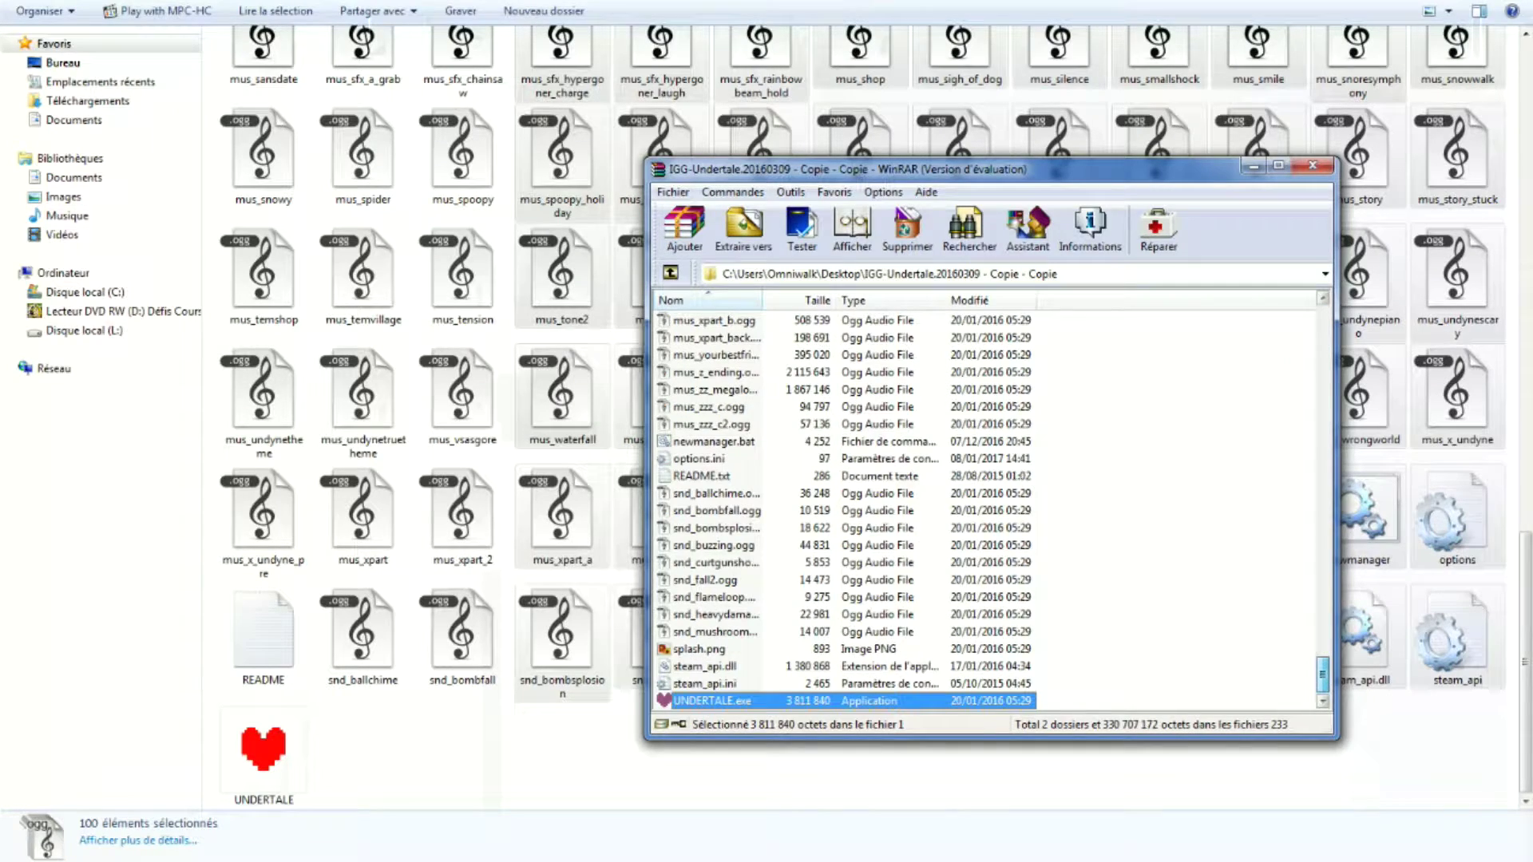
left_click(1311, 165)
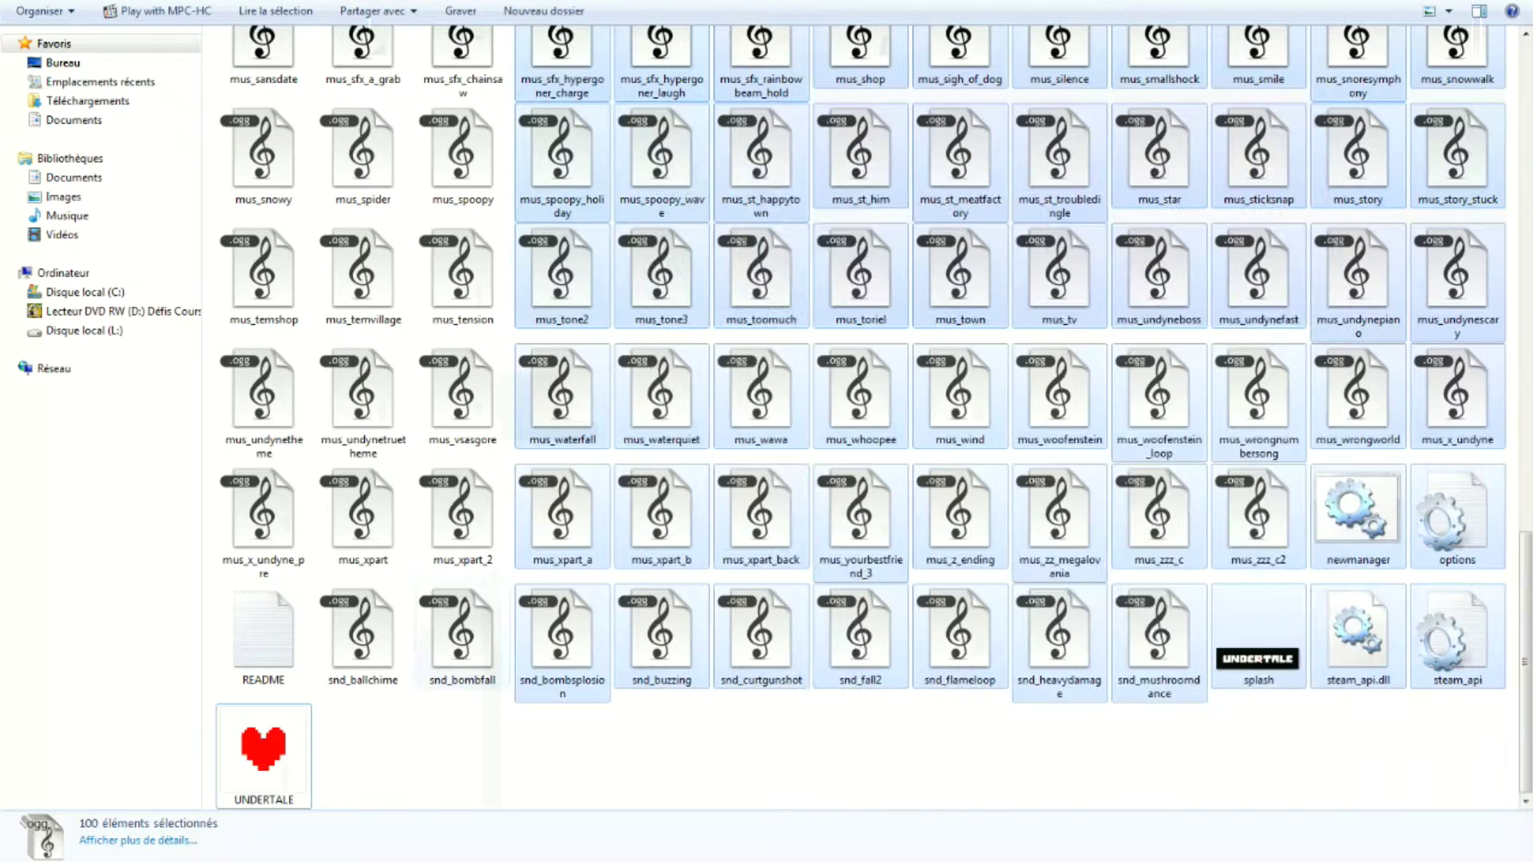
Open the game folder's data file in the HxD hex editor.
right_click(266, 734)
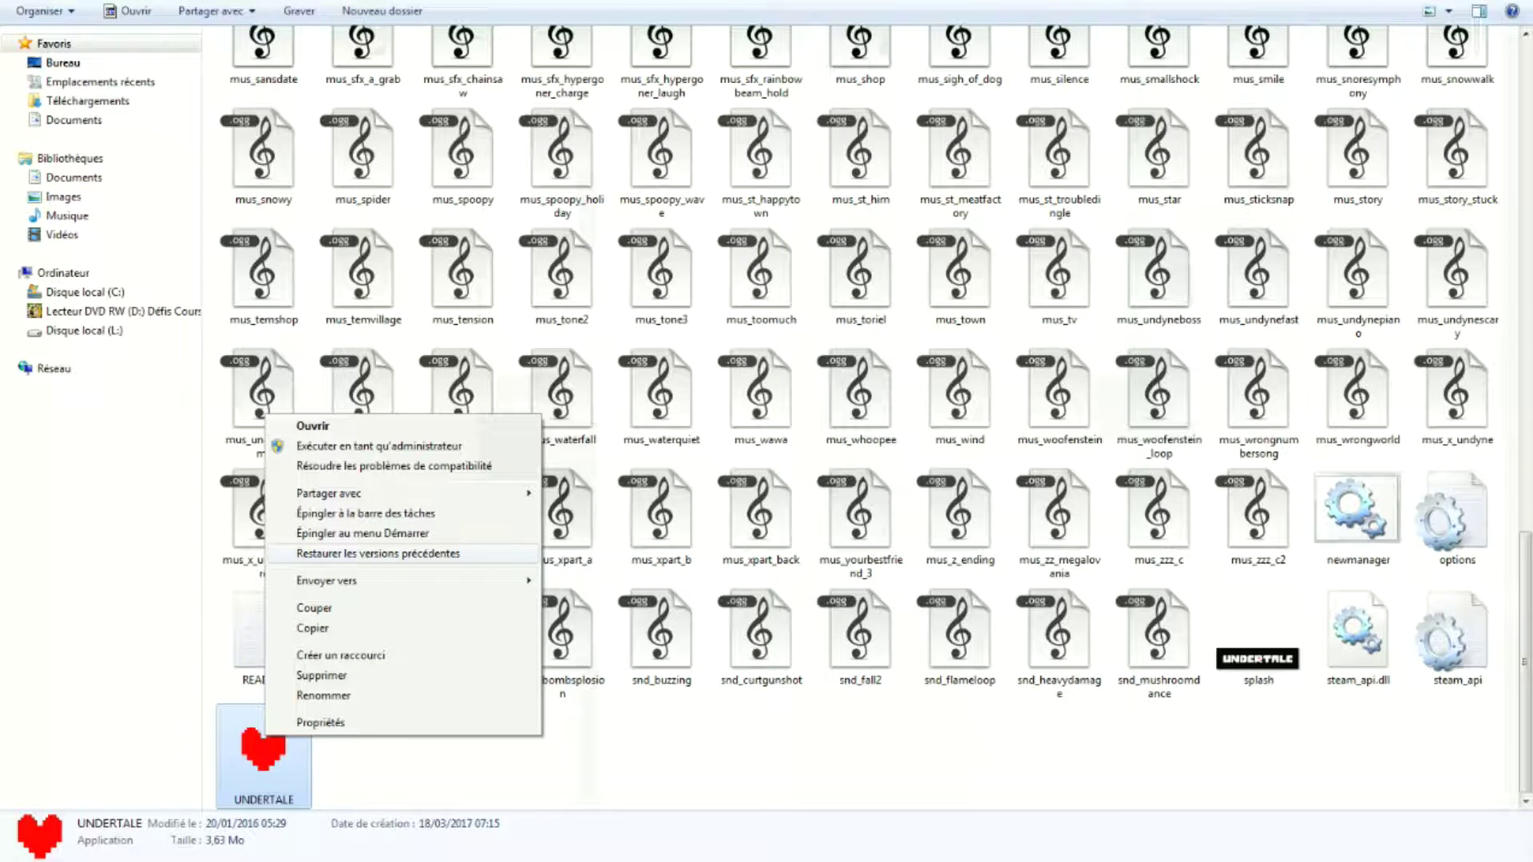
key("Escape")
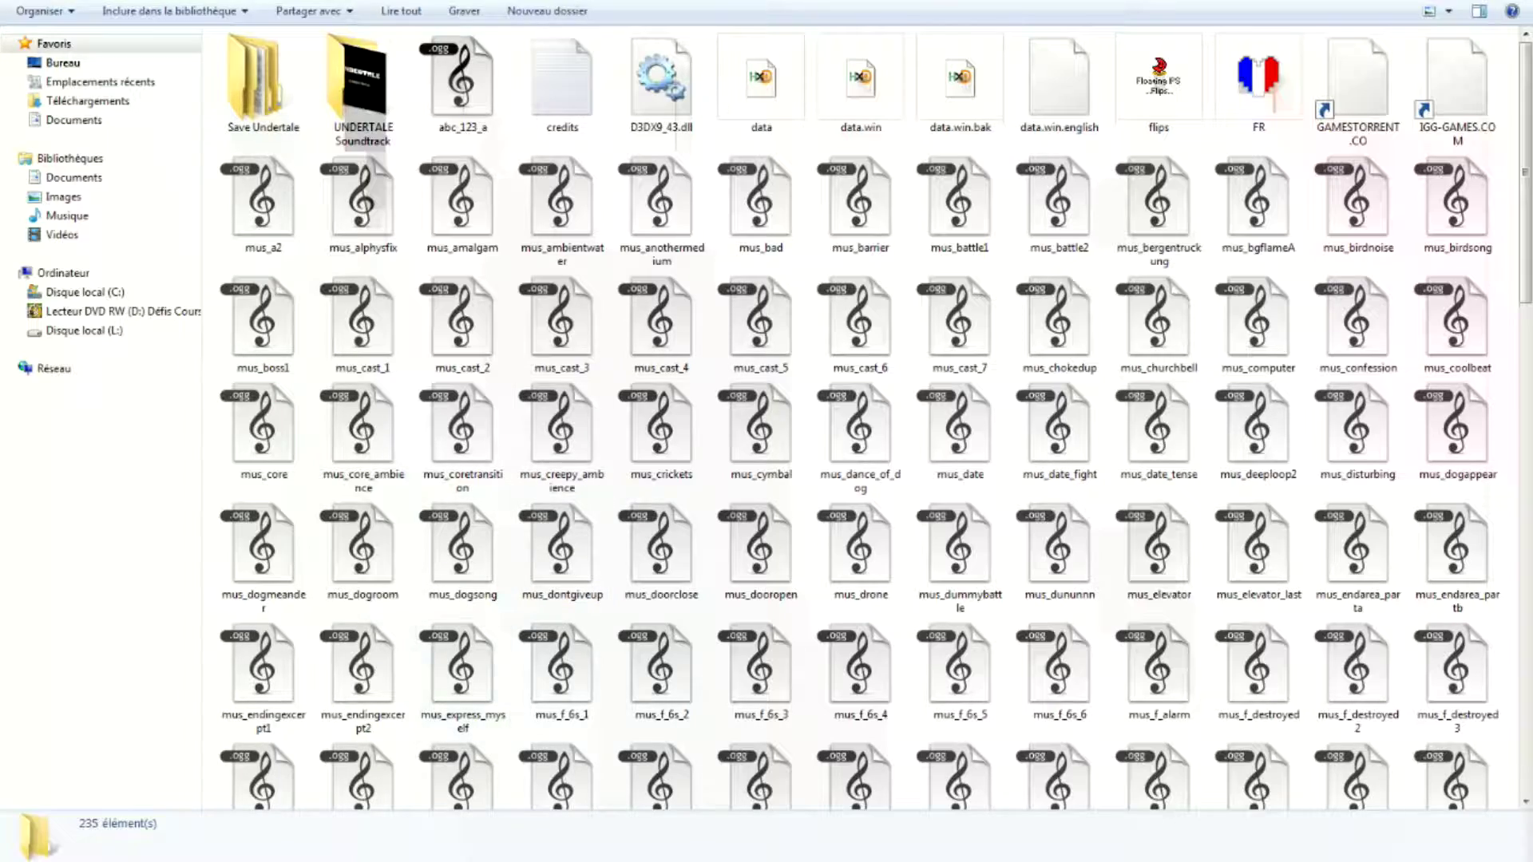
double_click(761, 80)
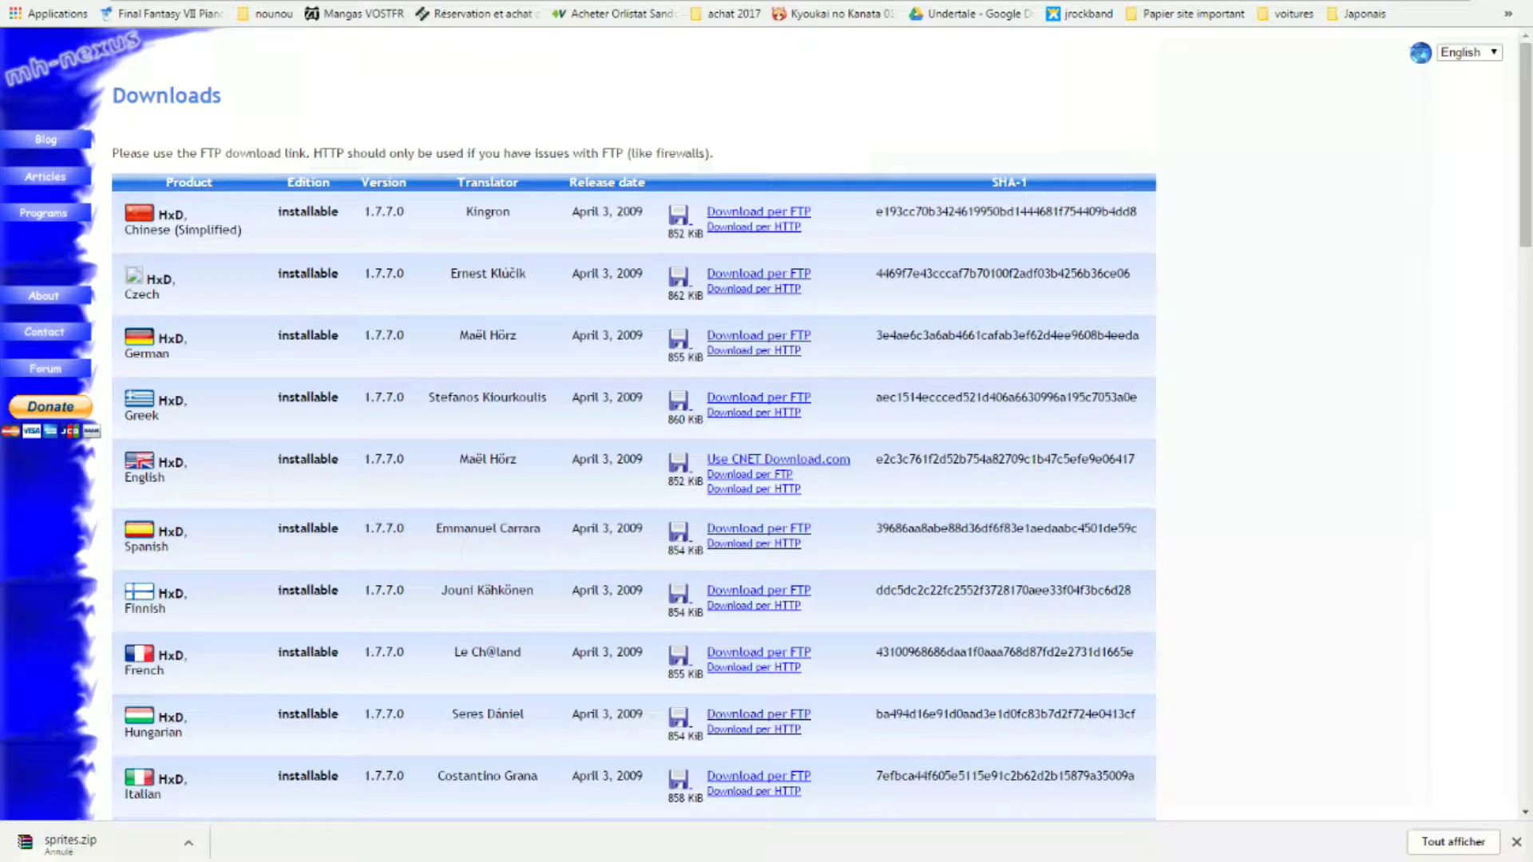
Search the web for "hxd" in the browser and open the download page from the mh-nexus HxD page.
type("hxd")
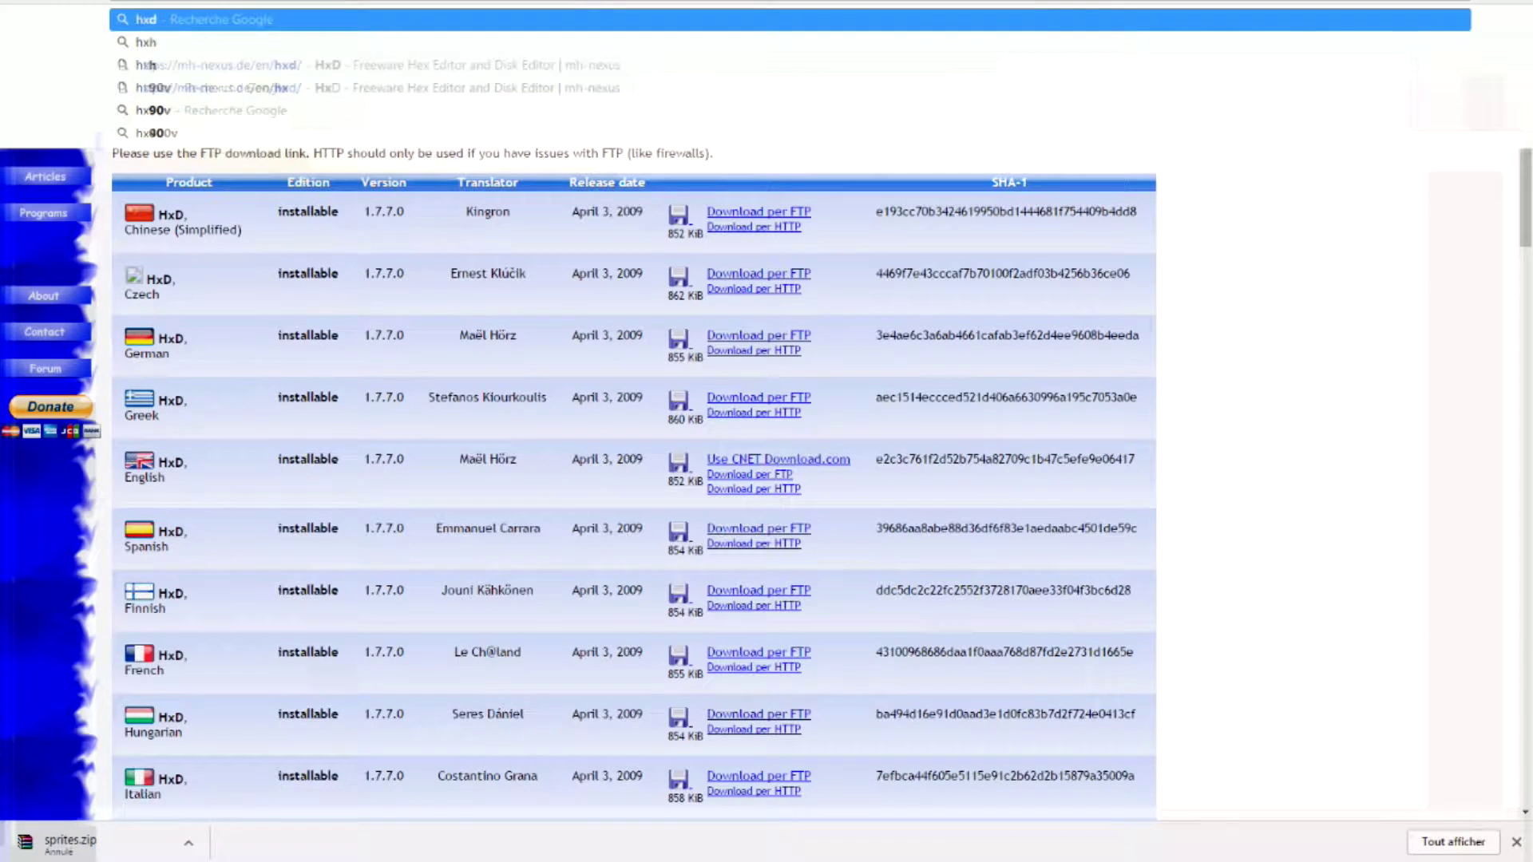
key("Return")
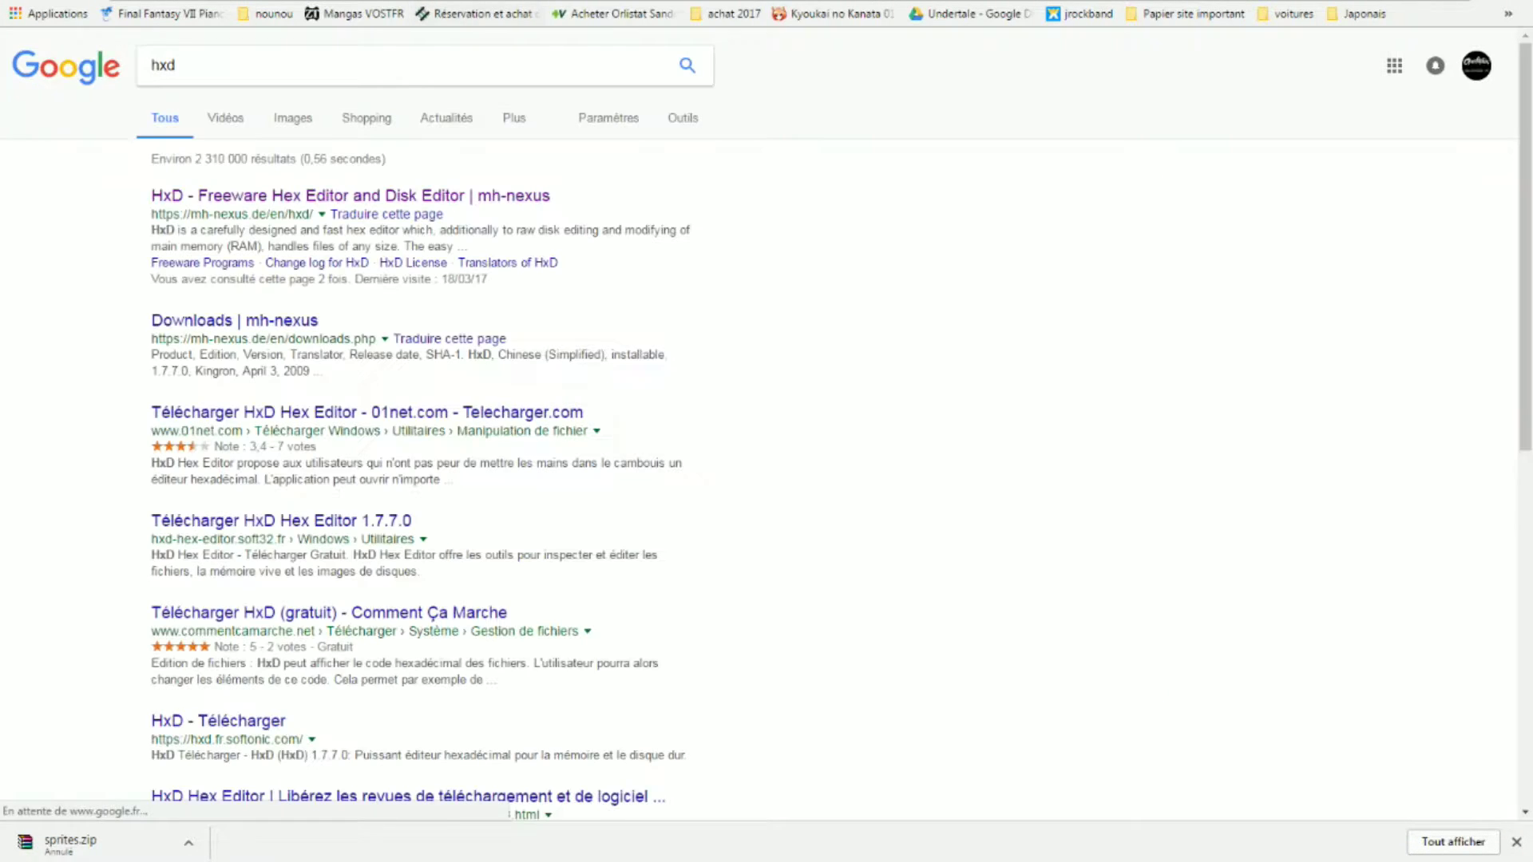
left_click(350, 196)
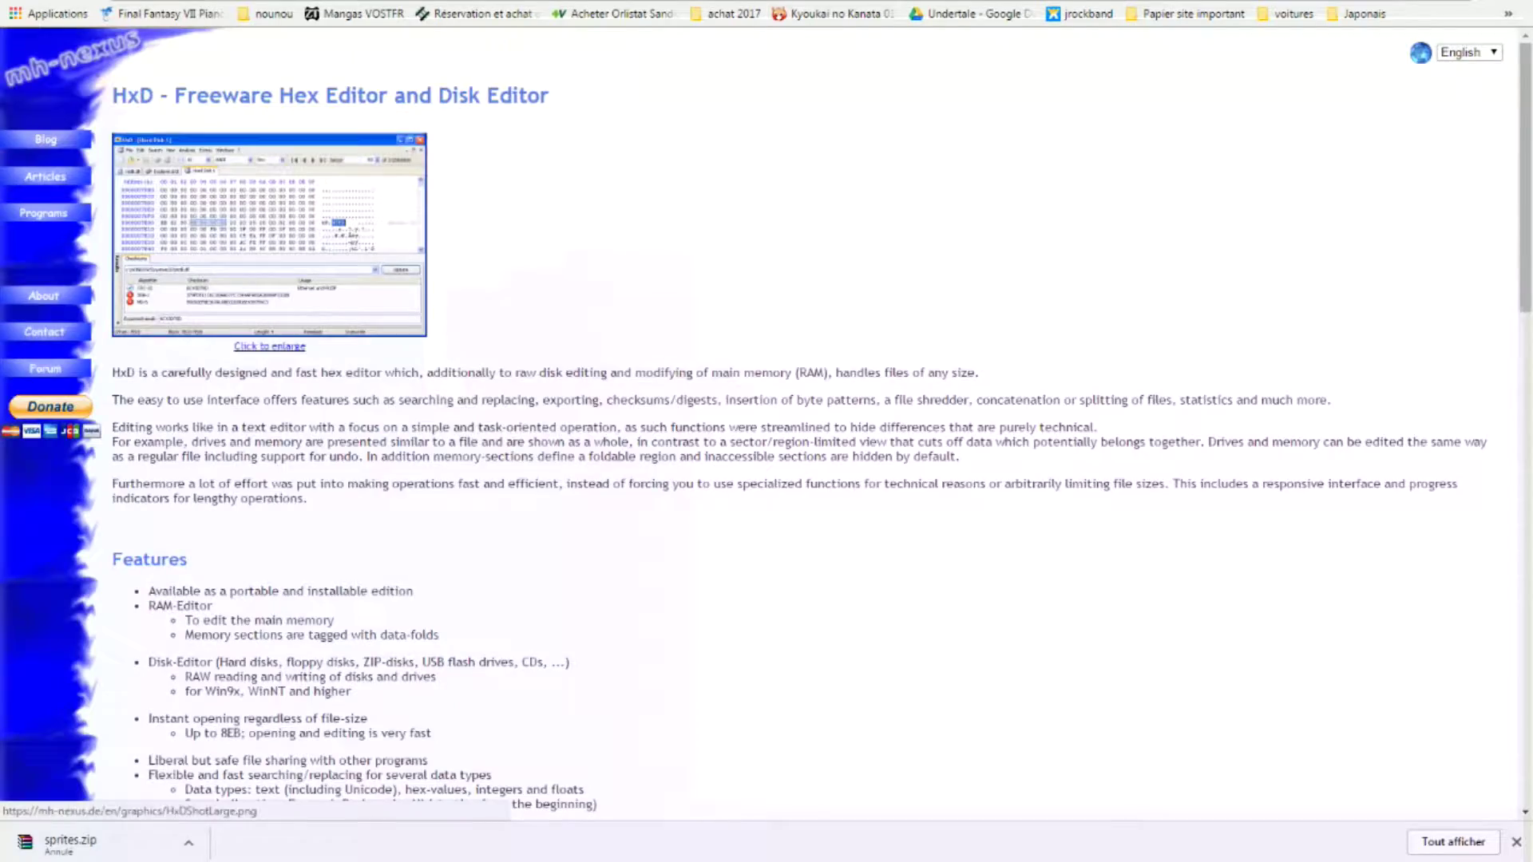
scroll(559, 423, "down", 5)
scroll(419, 432, "down", 8)
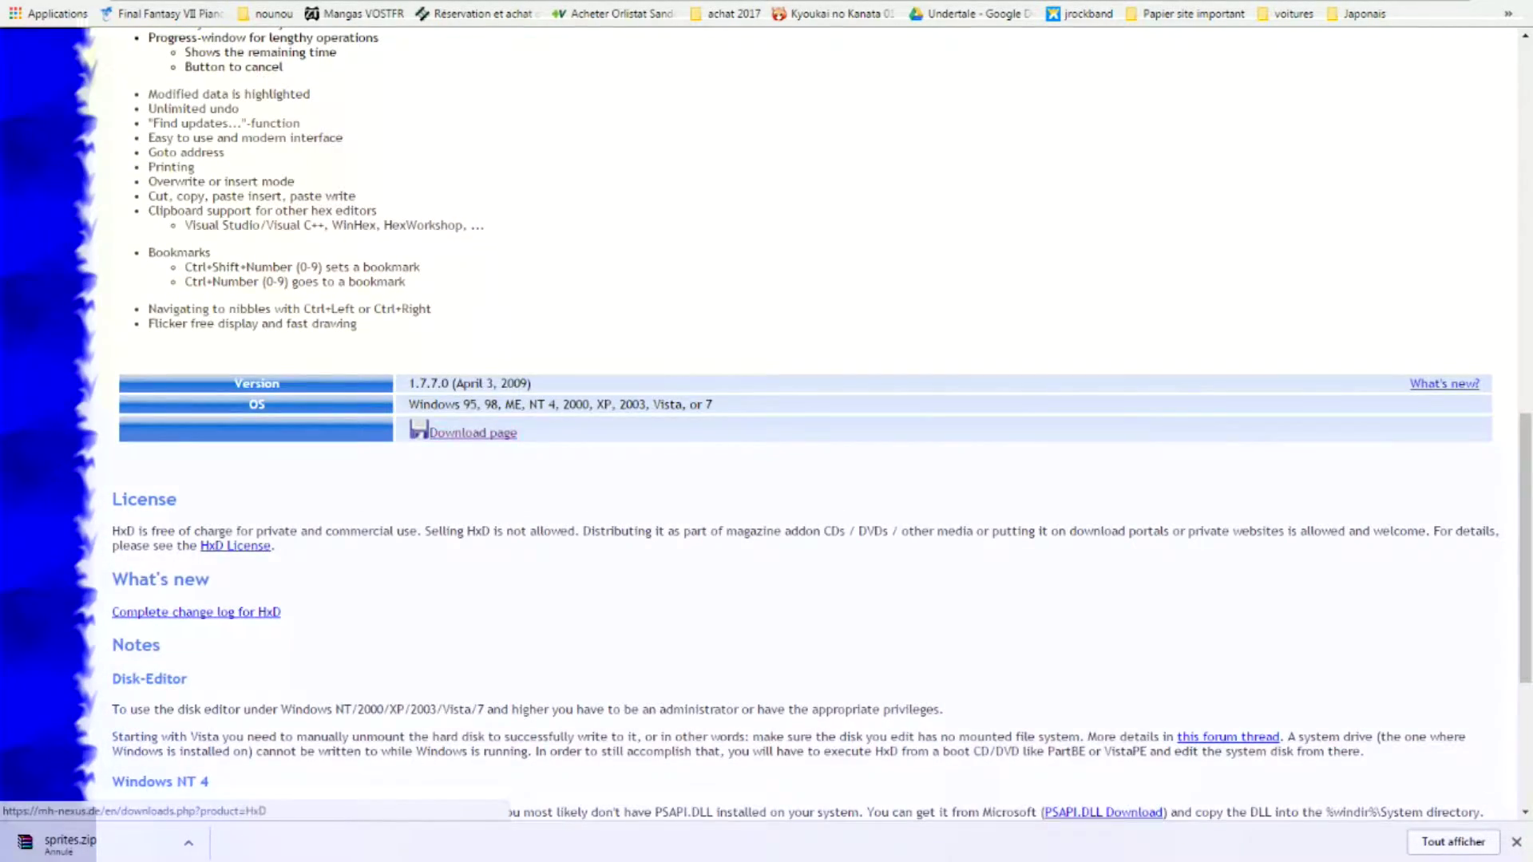
left_click(472, 432)
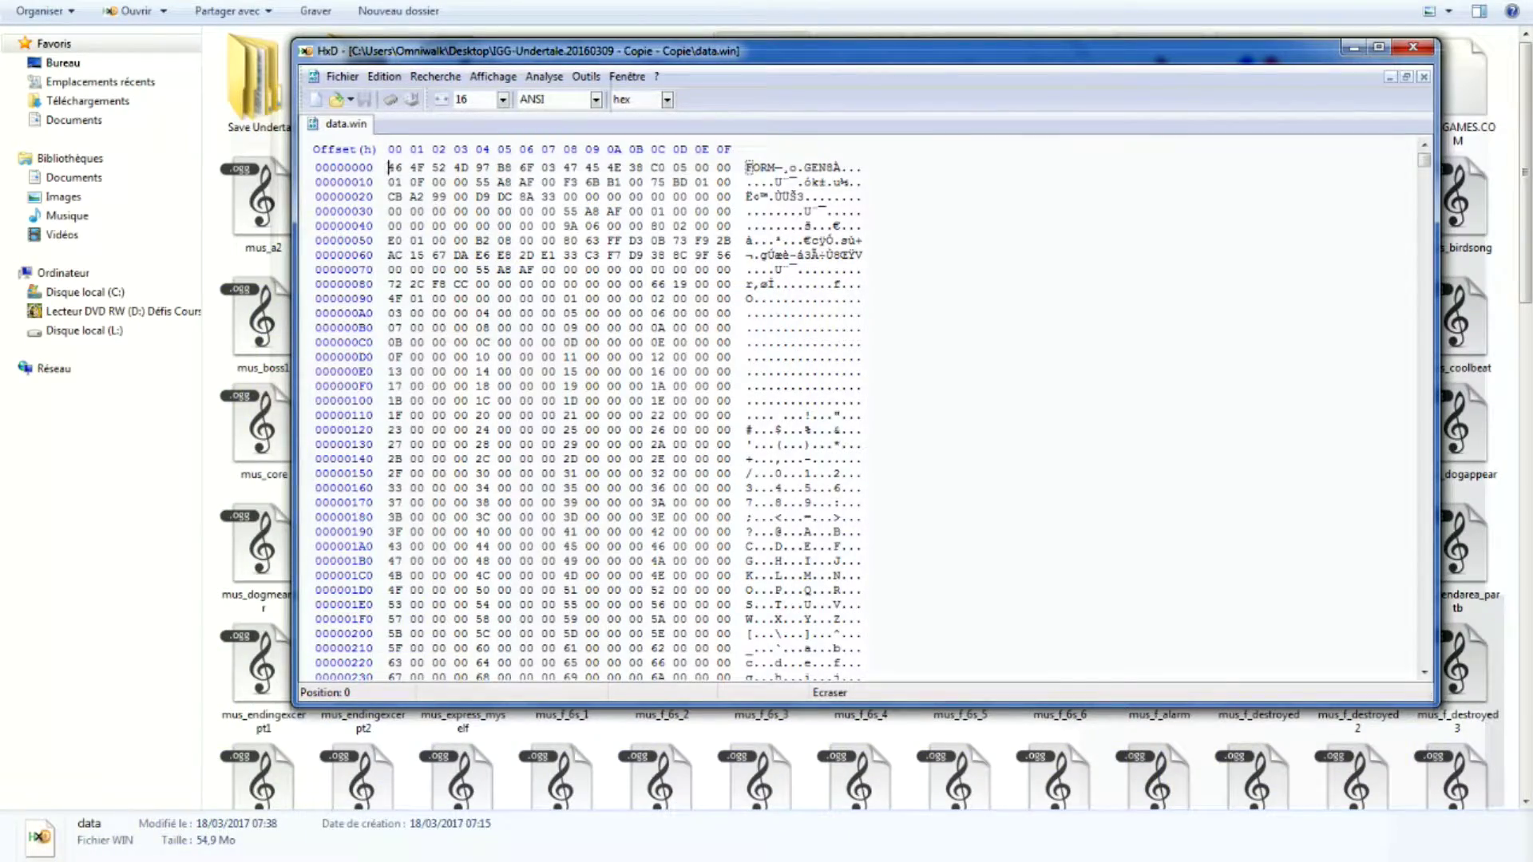
Reposition the HxD window, select the debug menu address 00725D8C in the Pense-bête sticky note, and return to HxD.
left_click_drag(513, 53, 404, 134)
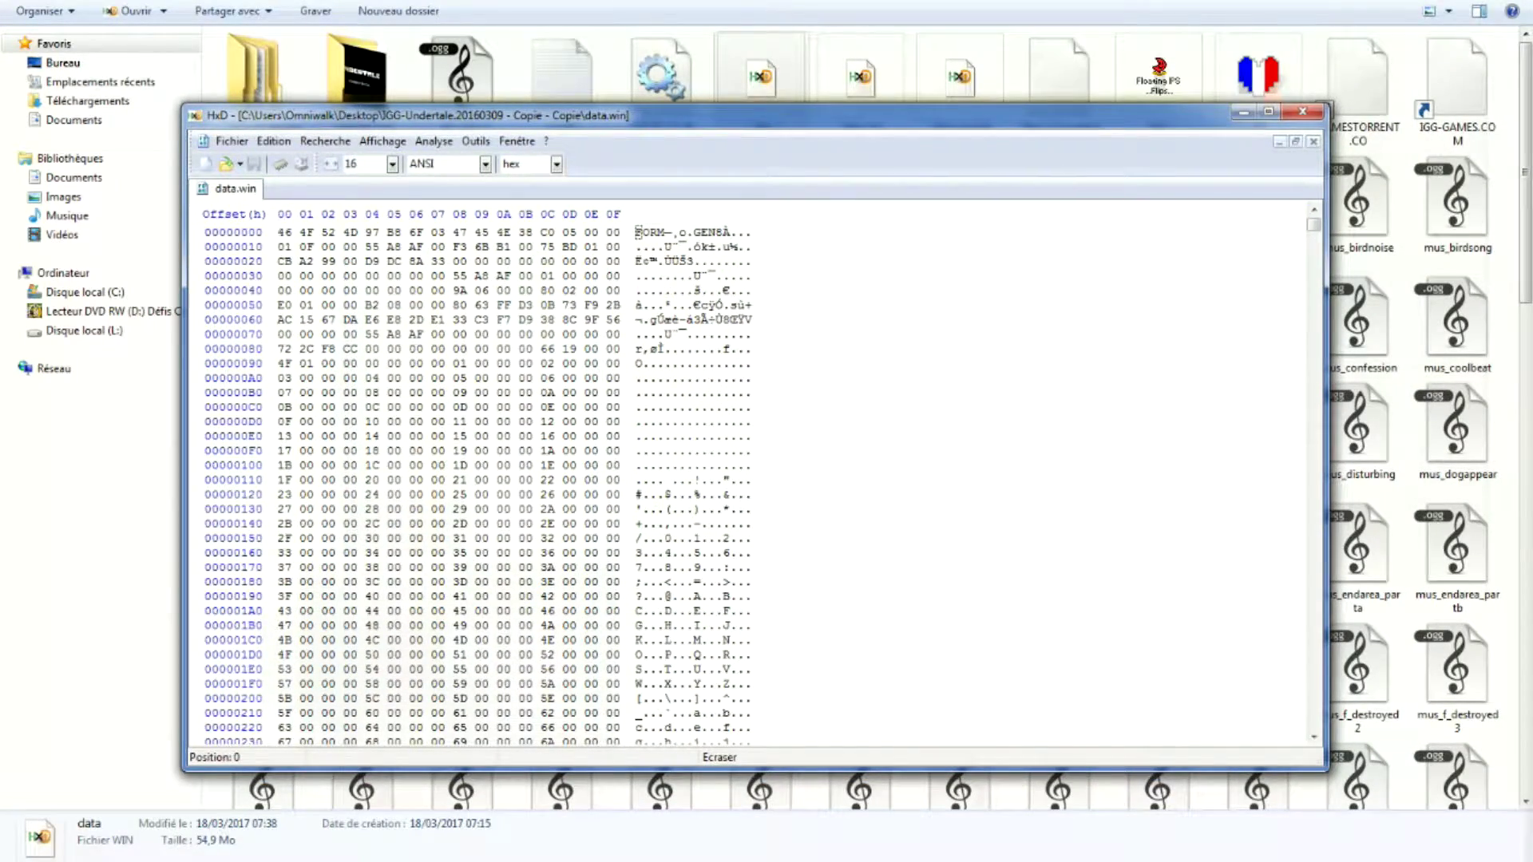
mouse_move(534, 861)
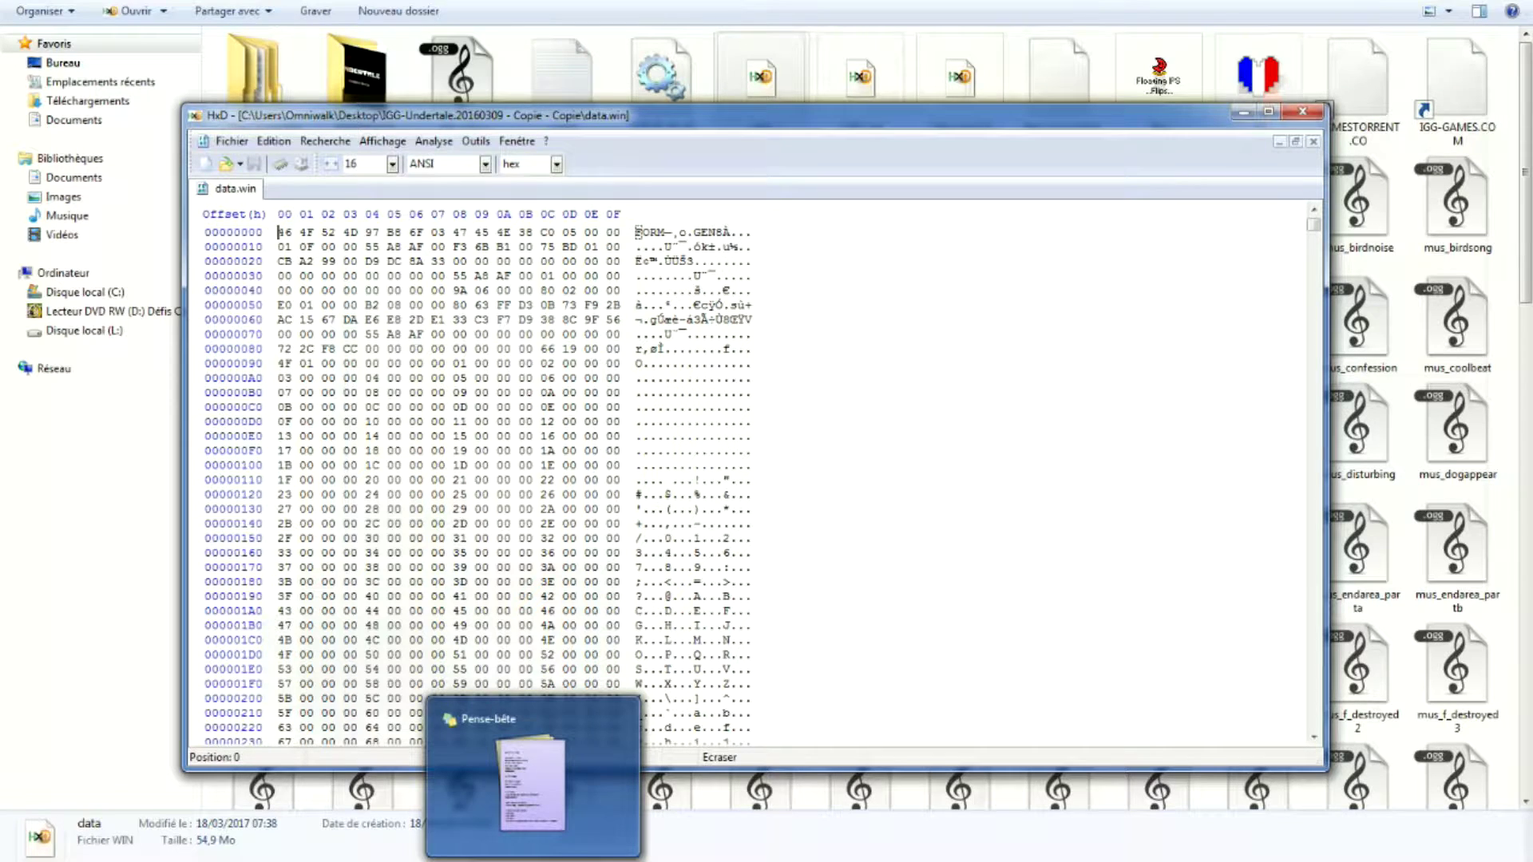
left_click(533, 858)
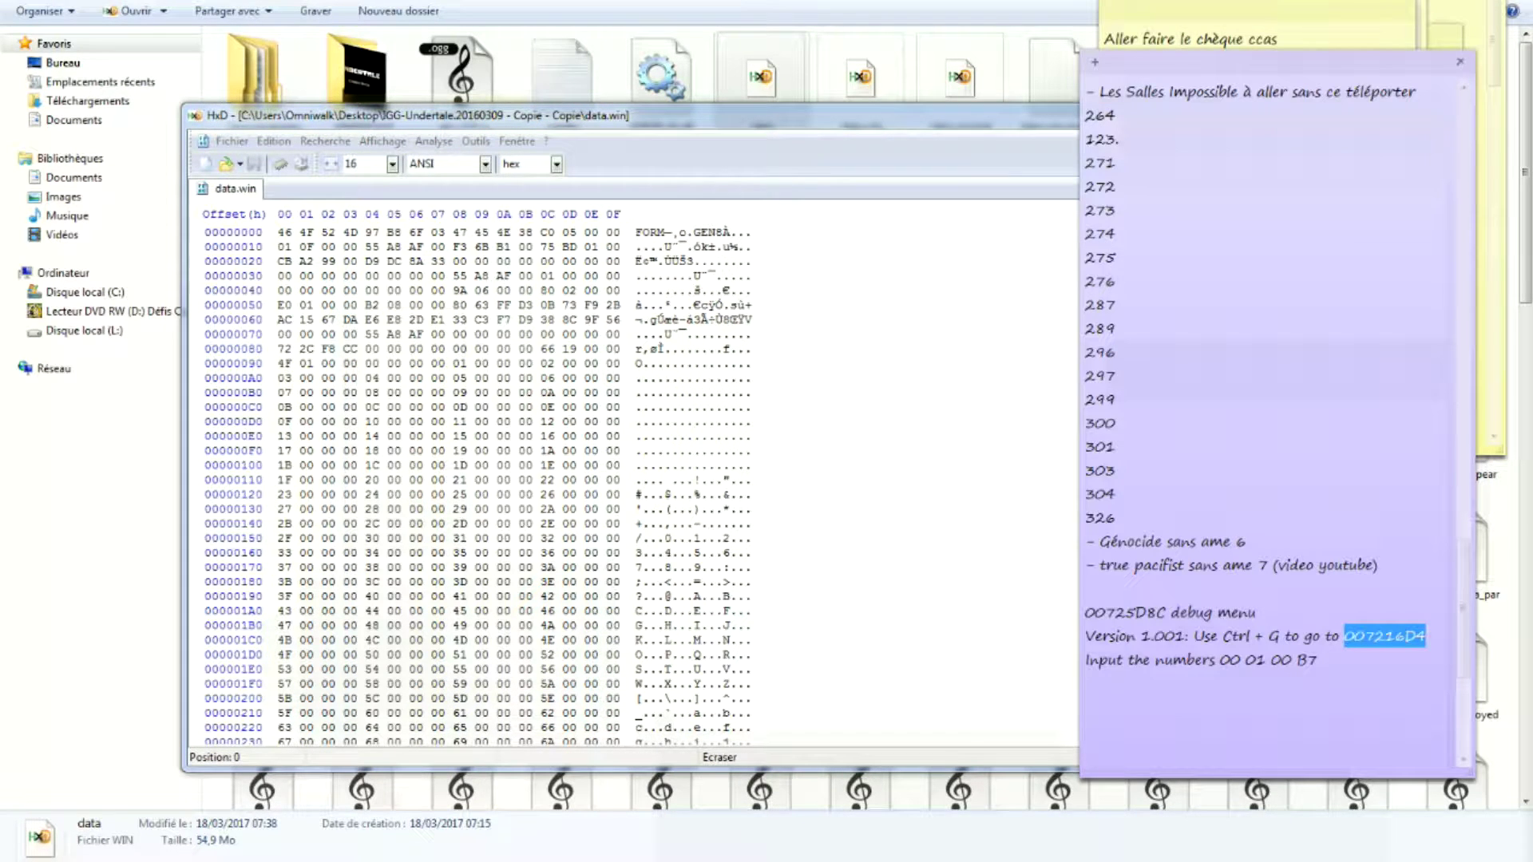
left_click_drag(1085, 613, 1262, 613)
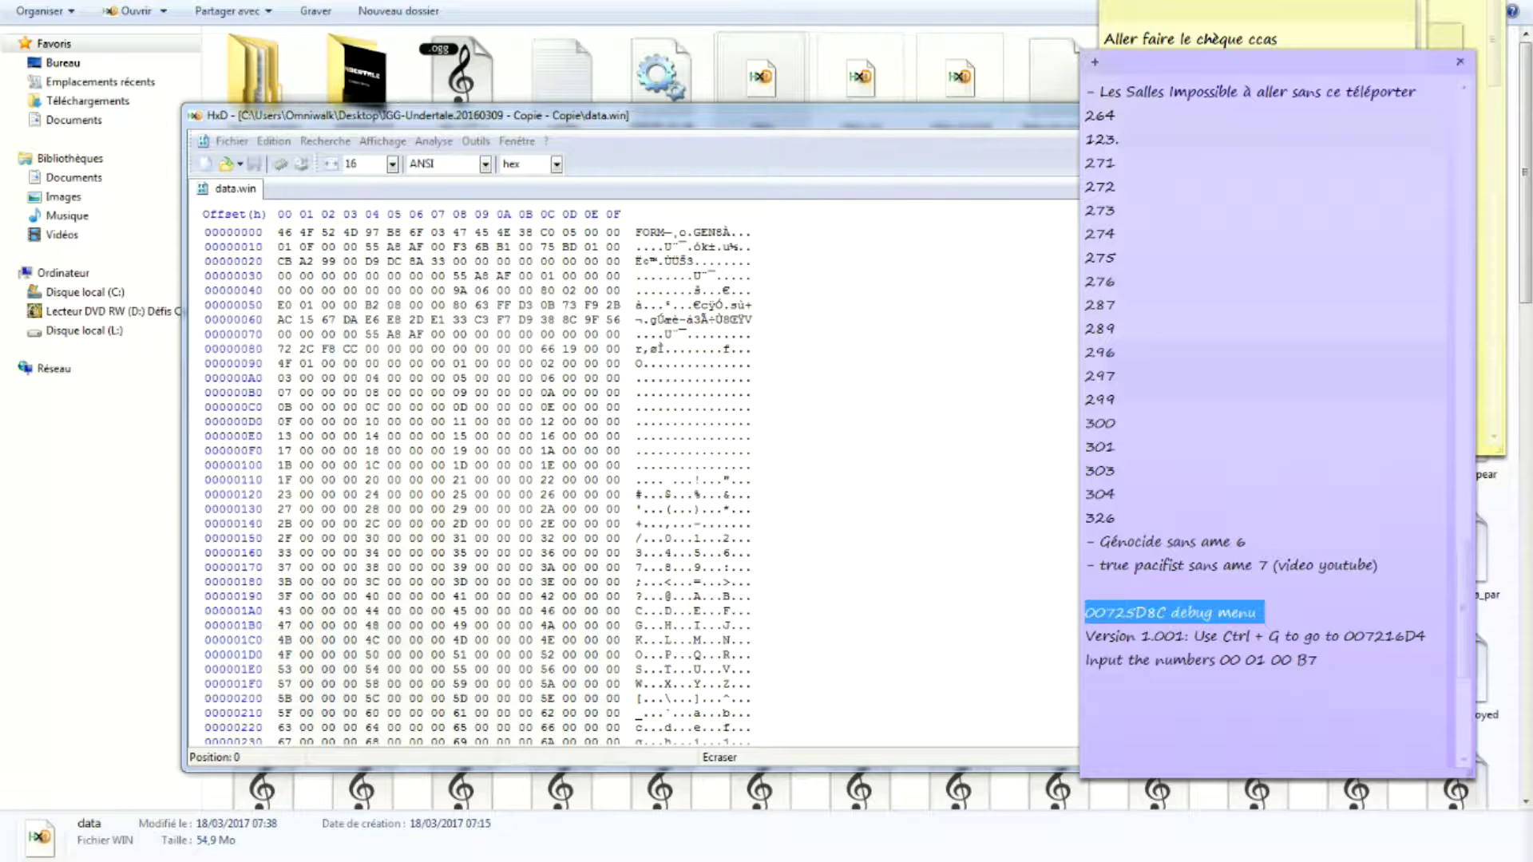
left_click(1165, 612)
left_click_drag(1165, 612, 1085, 612)
key("ctrl+c")
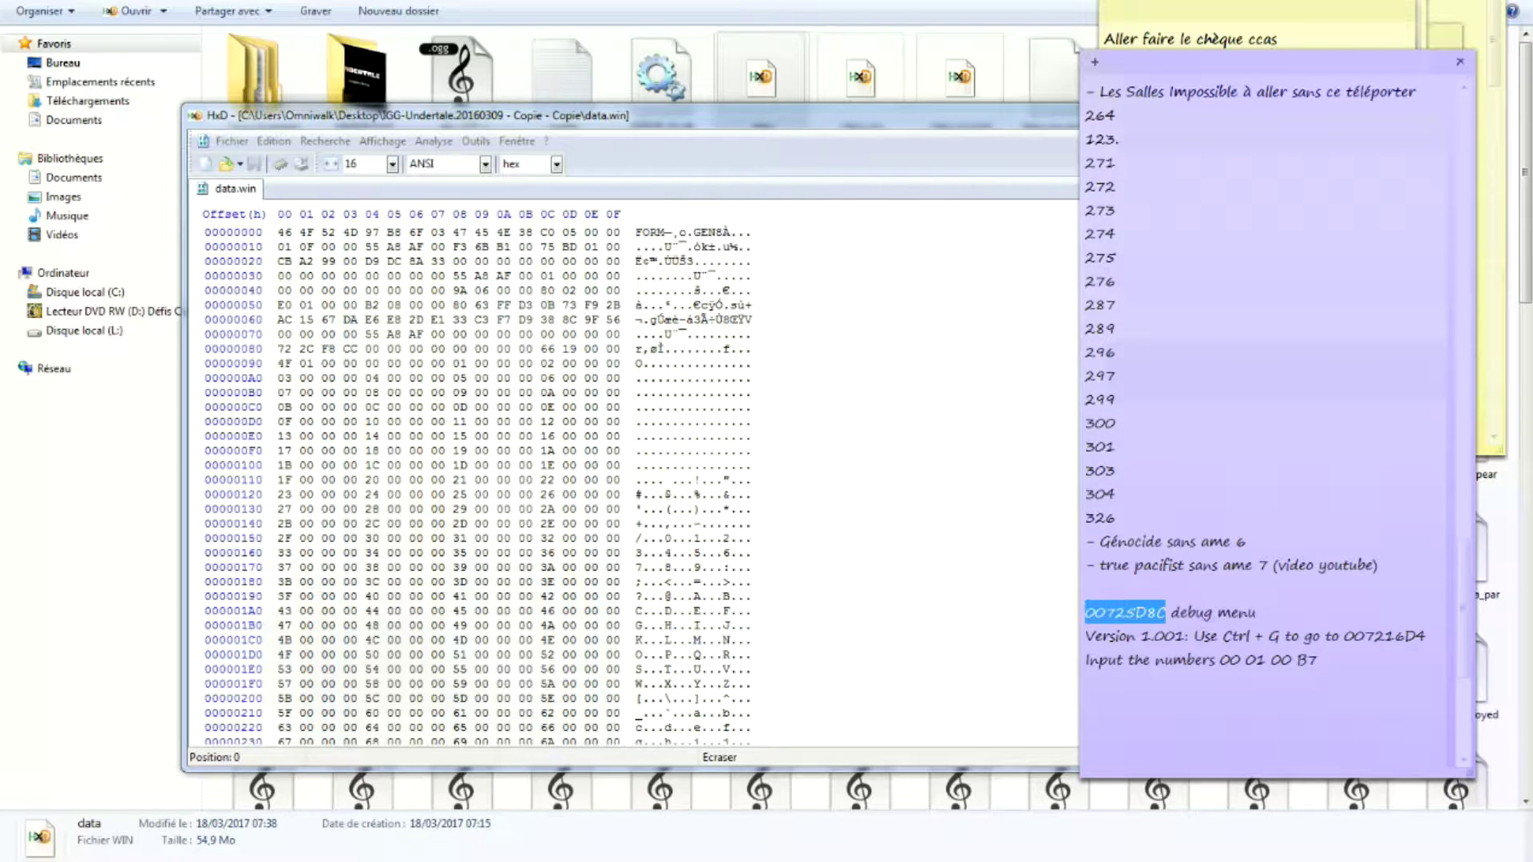
key("alt+Tab")
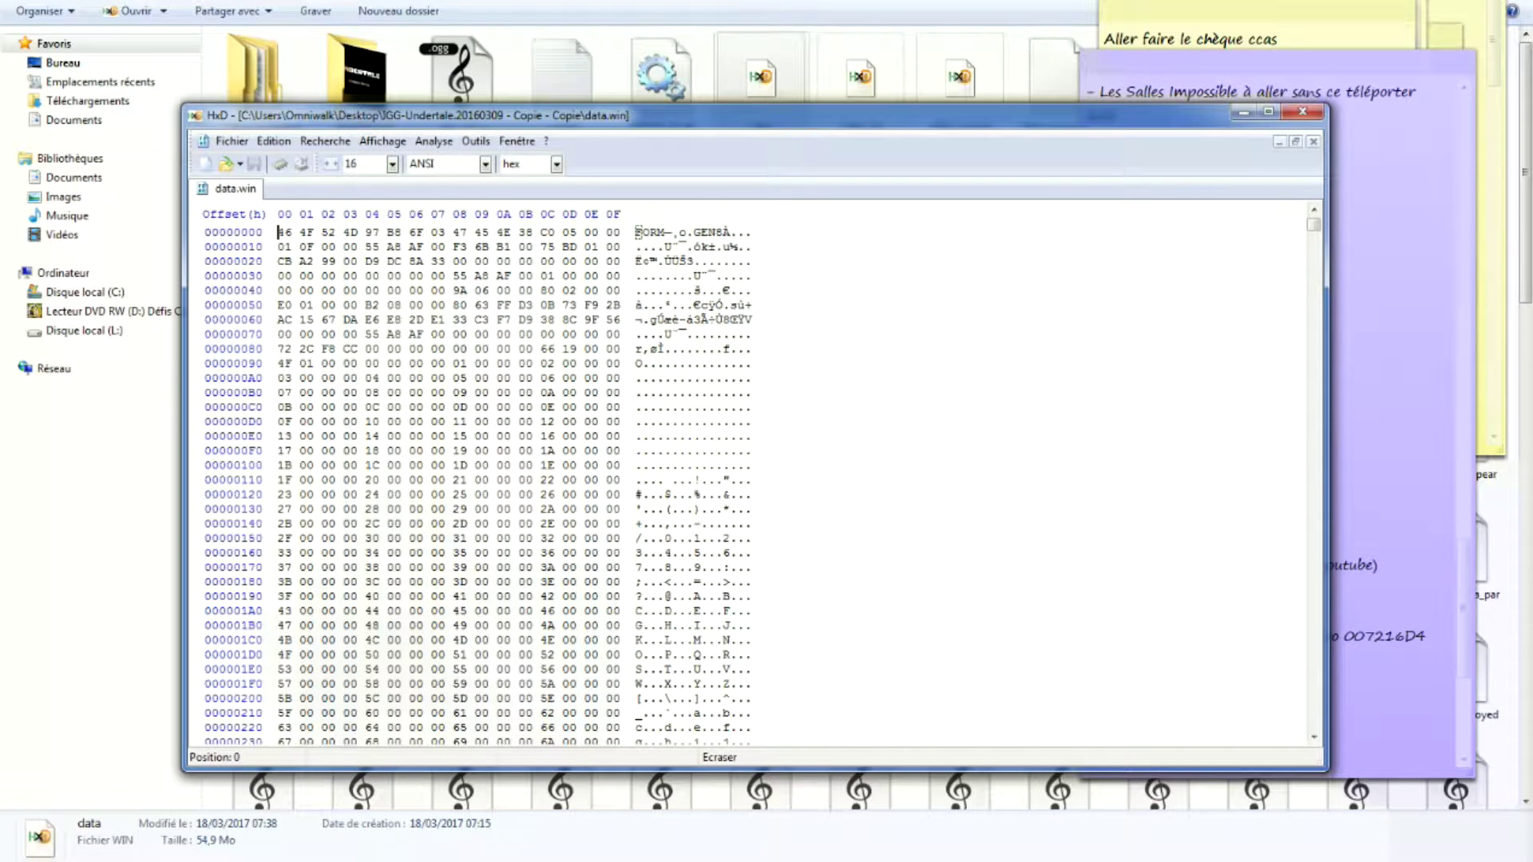
Go to the hexadecimal offset 00725D8C, counted from the beginning of data.win.
key("ctrl+g")
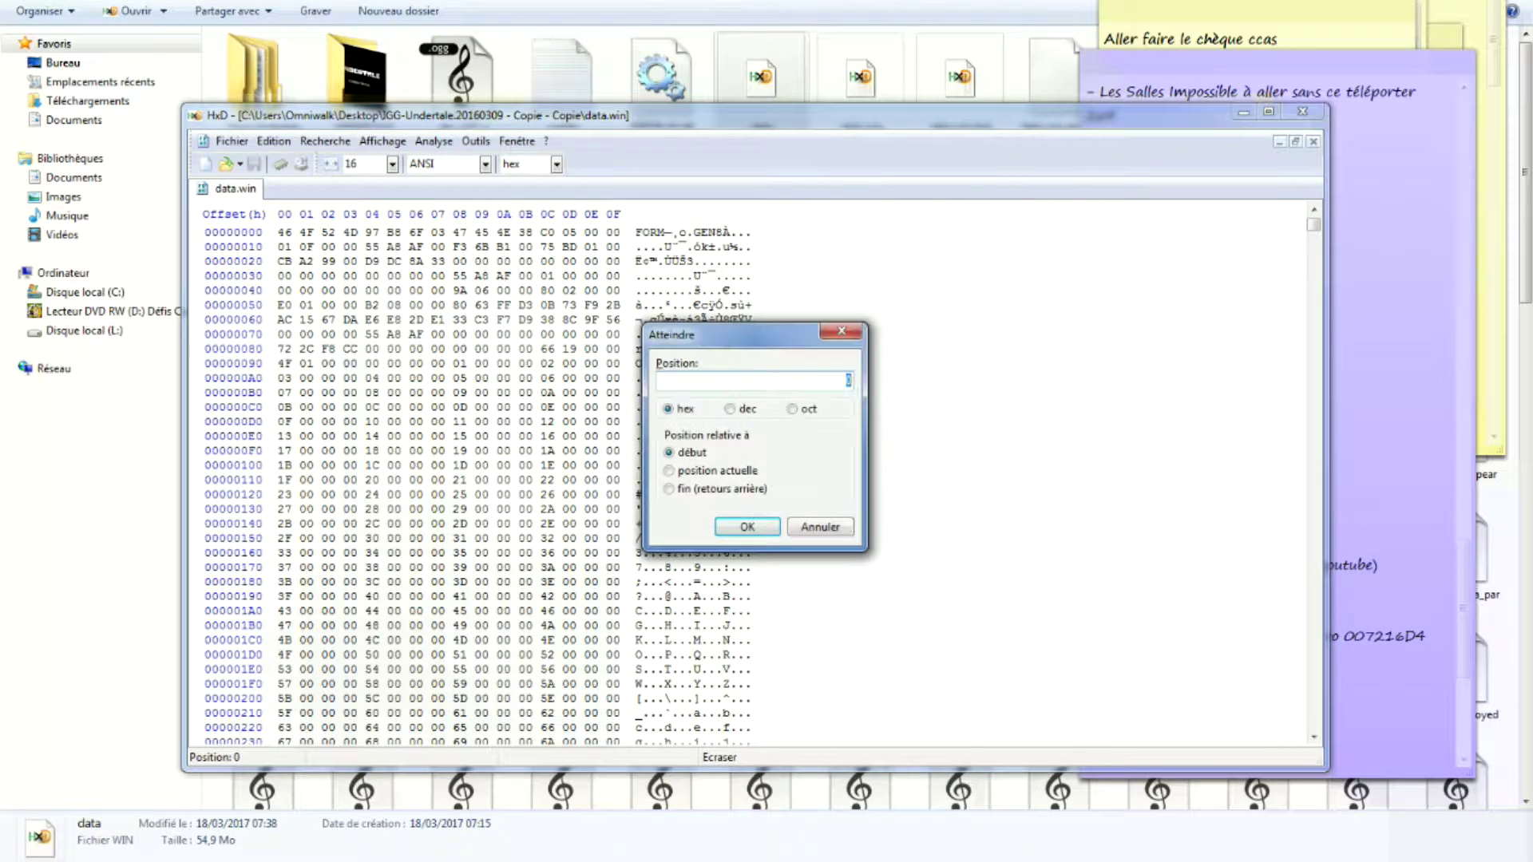
key("ctrl+v")
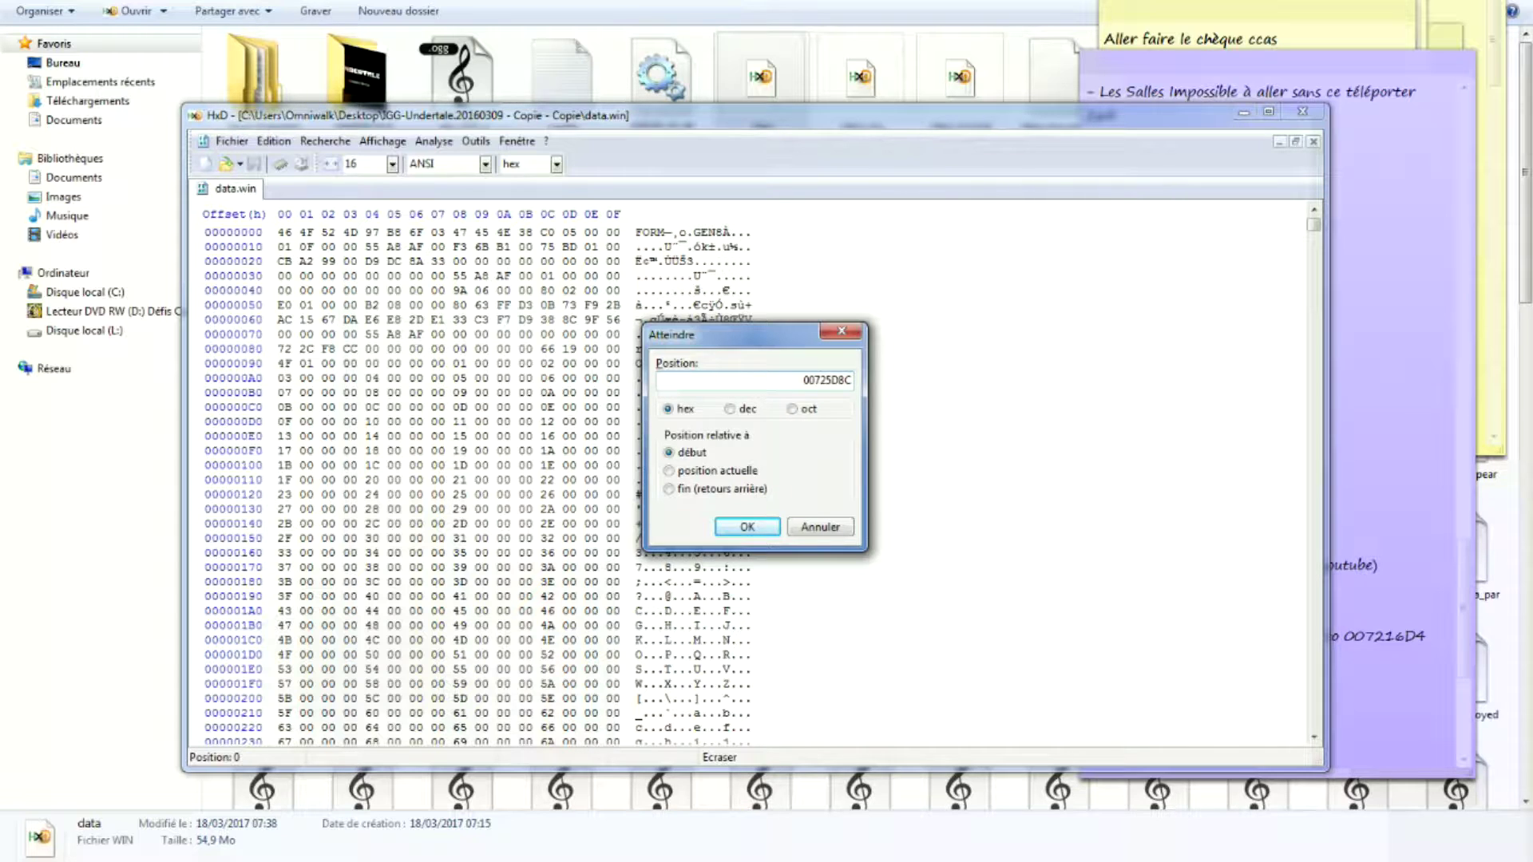
key("Return")
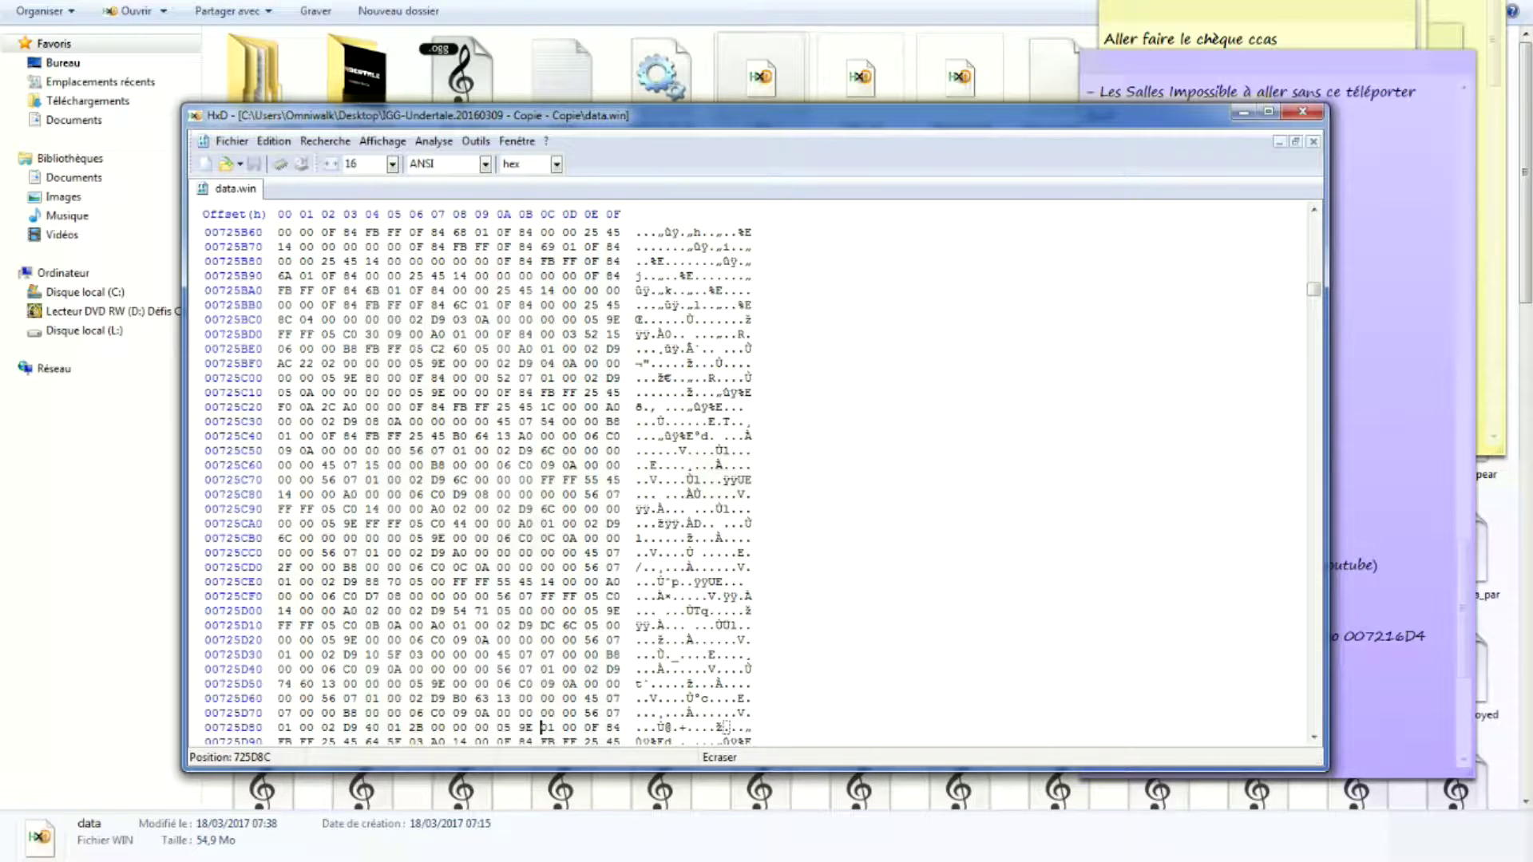
Overwrite the byte at offset 725D8C with 01, then close HxD and save the changes to data.win.
type("00")
left_click(541, 727)
type("01")
scroll(559, 479, "up", 1)
left_click(1303, 112)
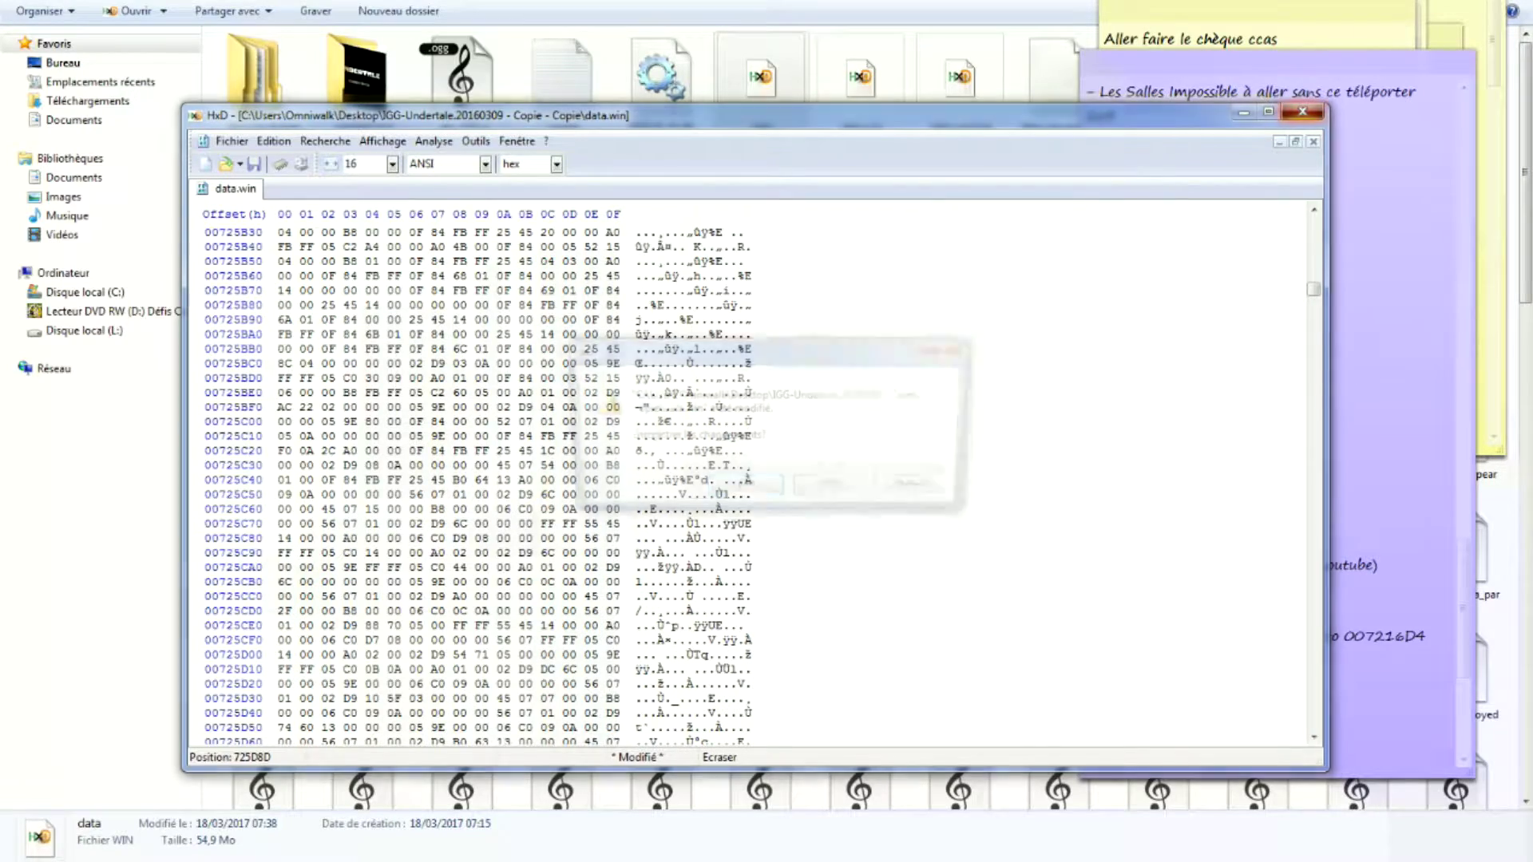
key("Return")
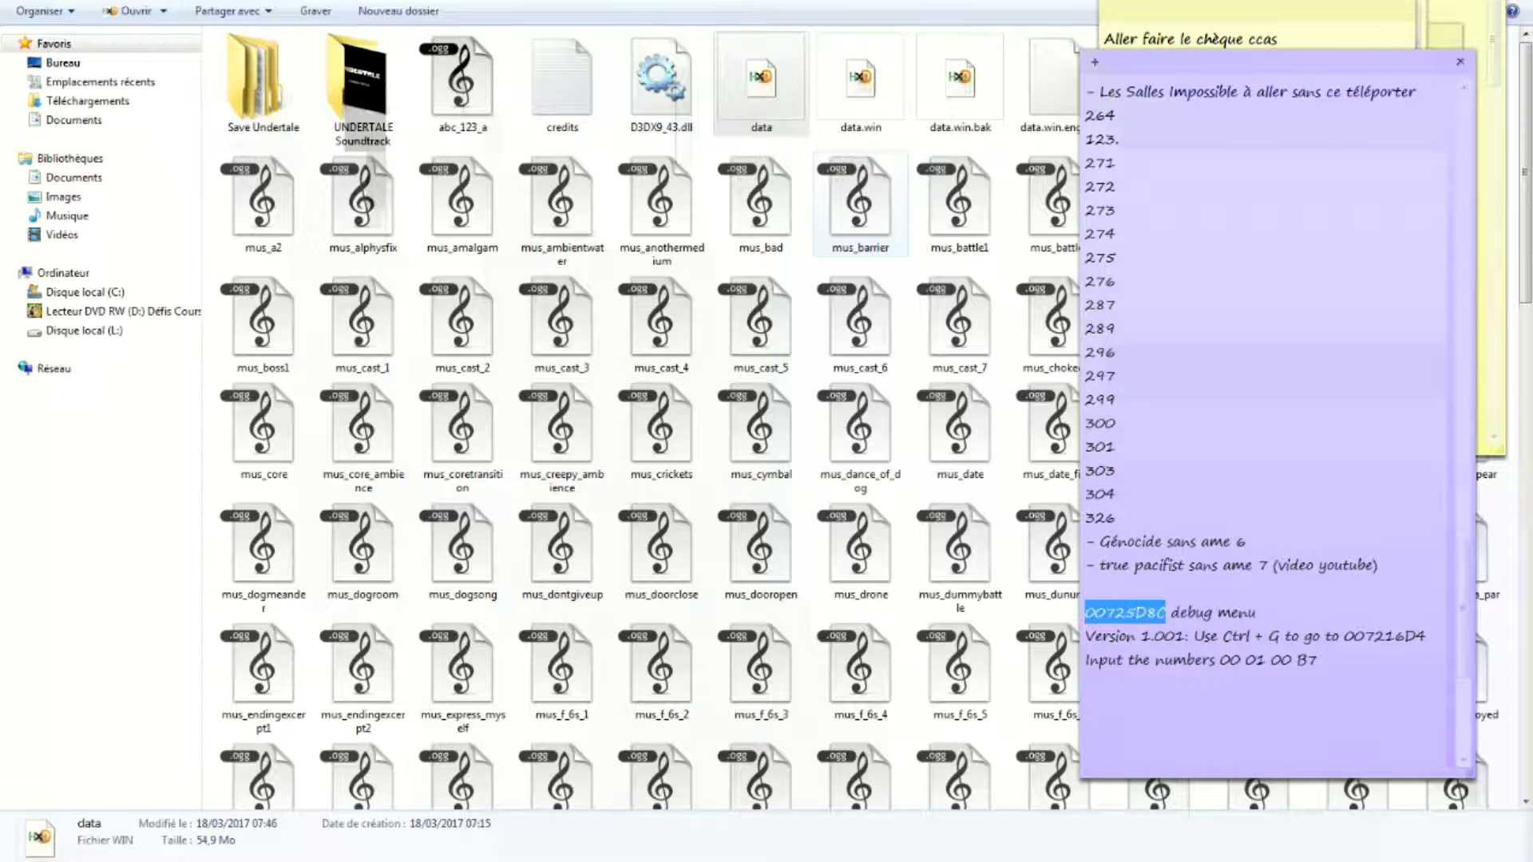
Open the backup file data.win.bak in HxD and go to hexadecimal offset 00725D8C.
left_click(860, 80)
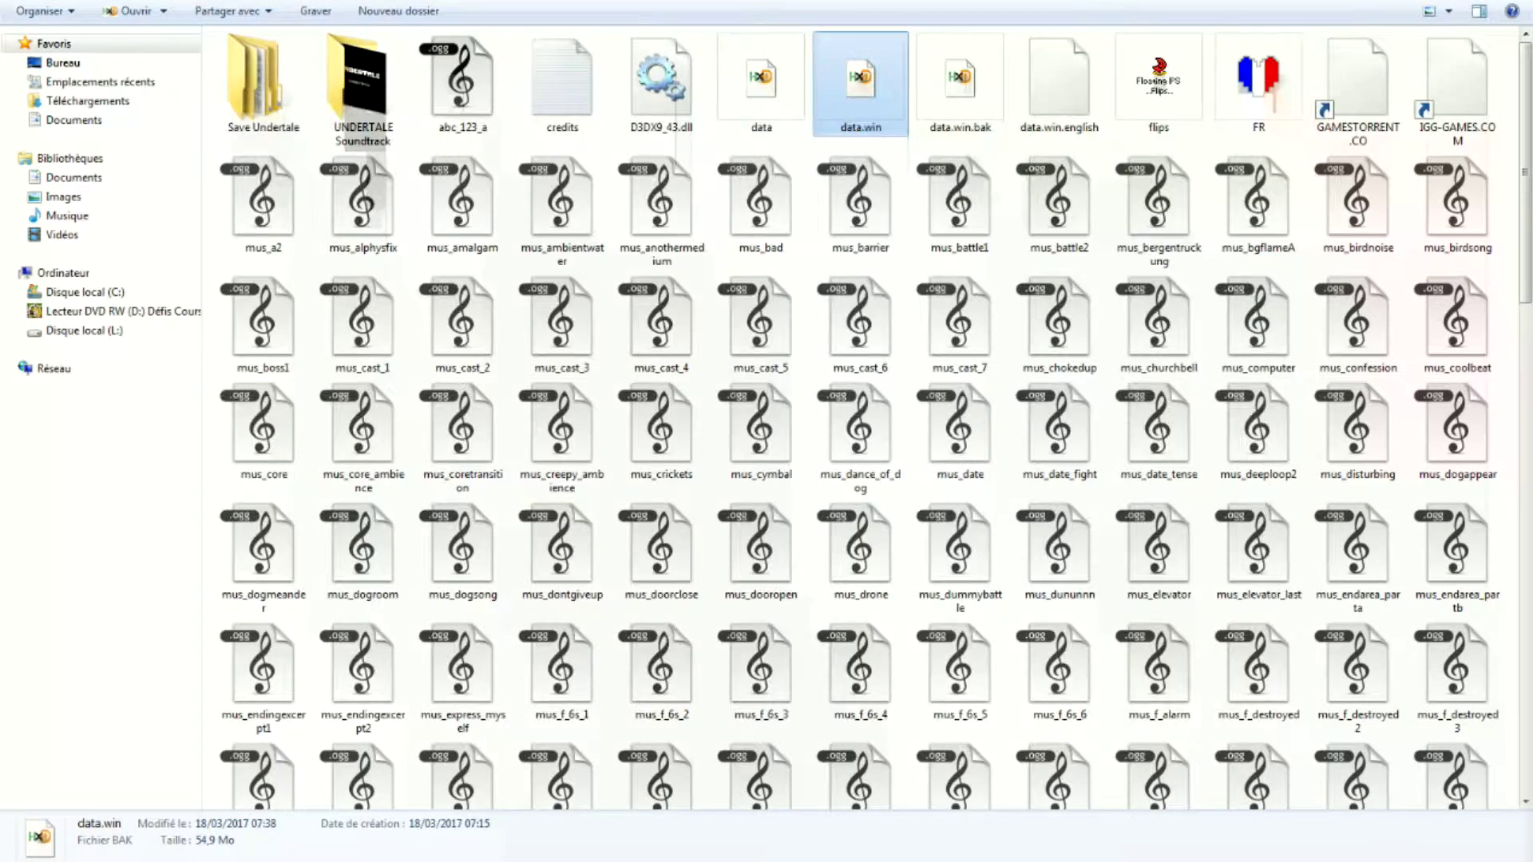
double_click(861, 80)
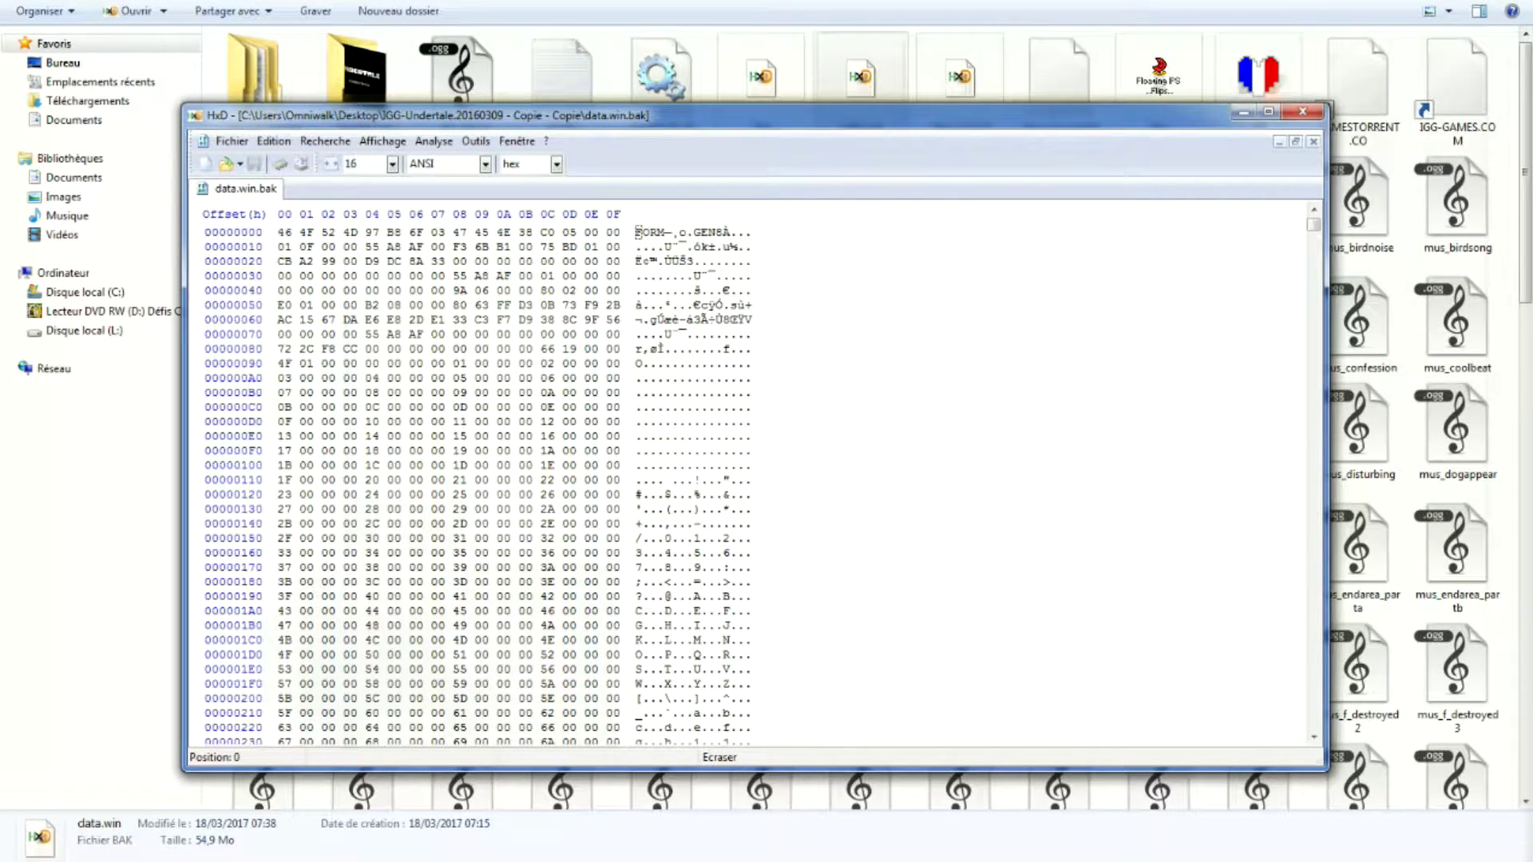
key("ctrl+g")
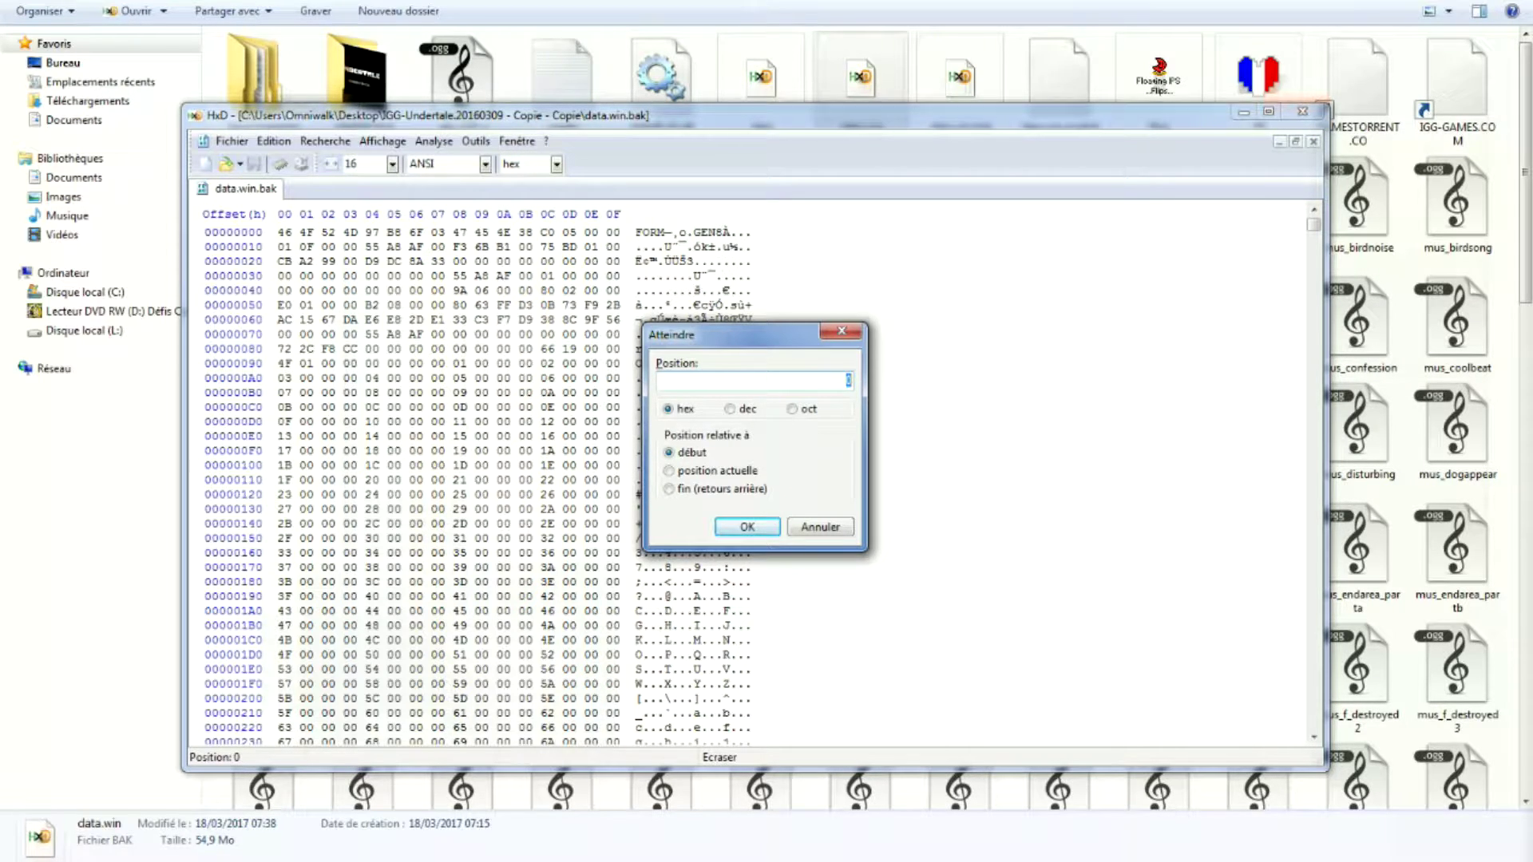
type("725D8C")
key("Return")
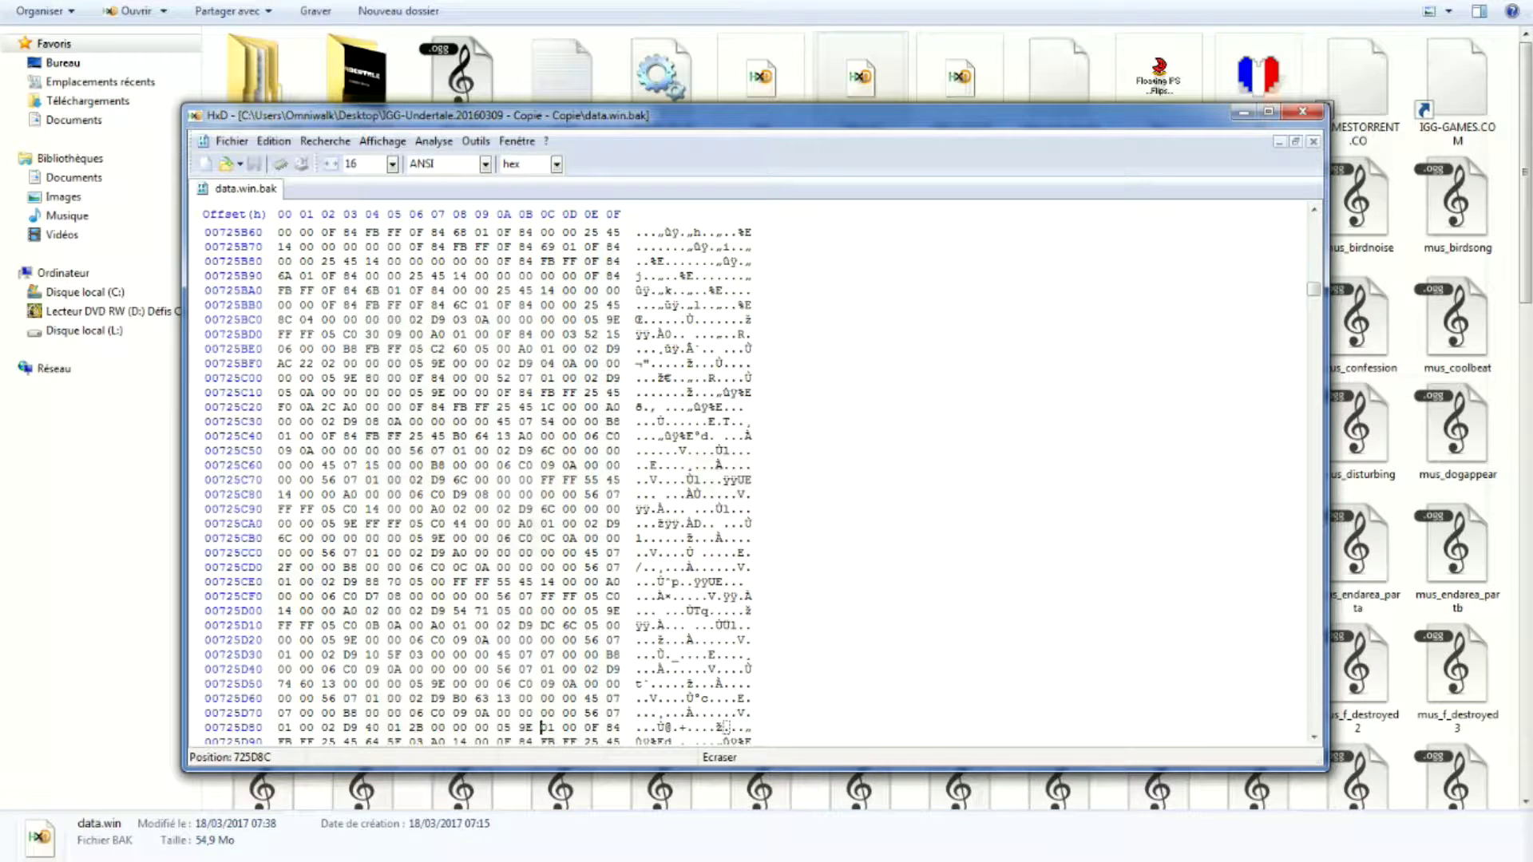
Set the byte at offset 725D8C of data.win.bak to 01 and close HxD, saving the changes.
type("00")
left_click(541, 727)
type("0 01")
left_click(1303, 111)
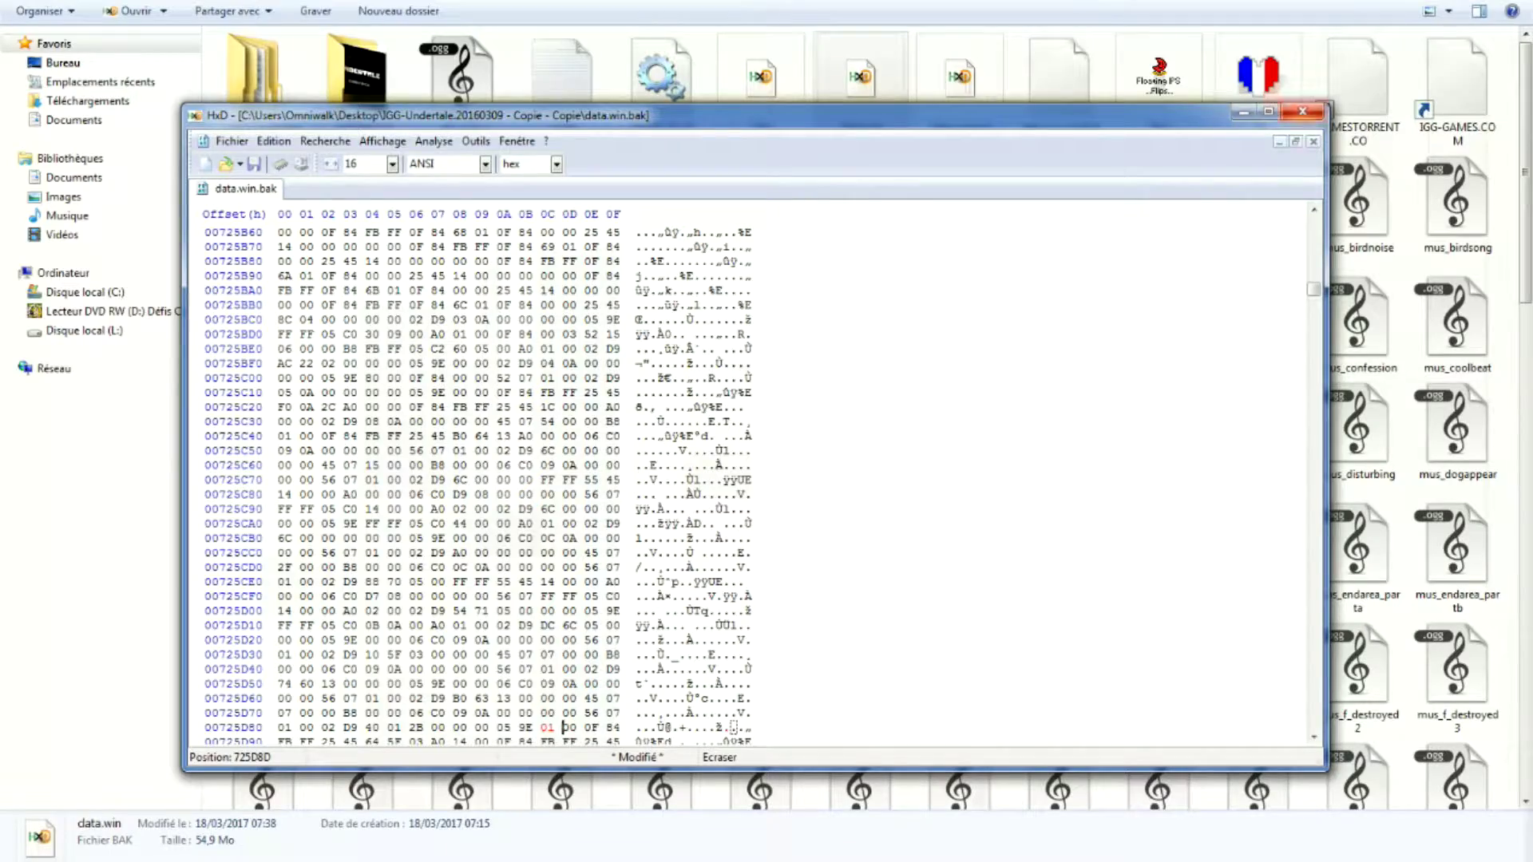
left_click(743, 488)
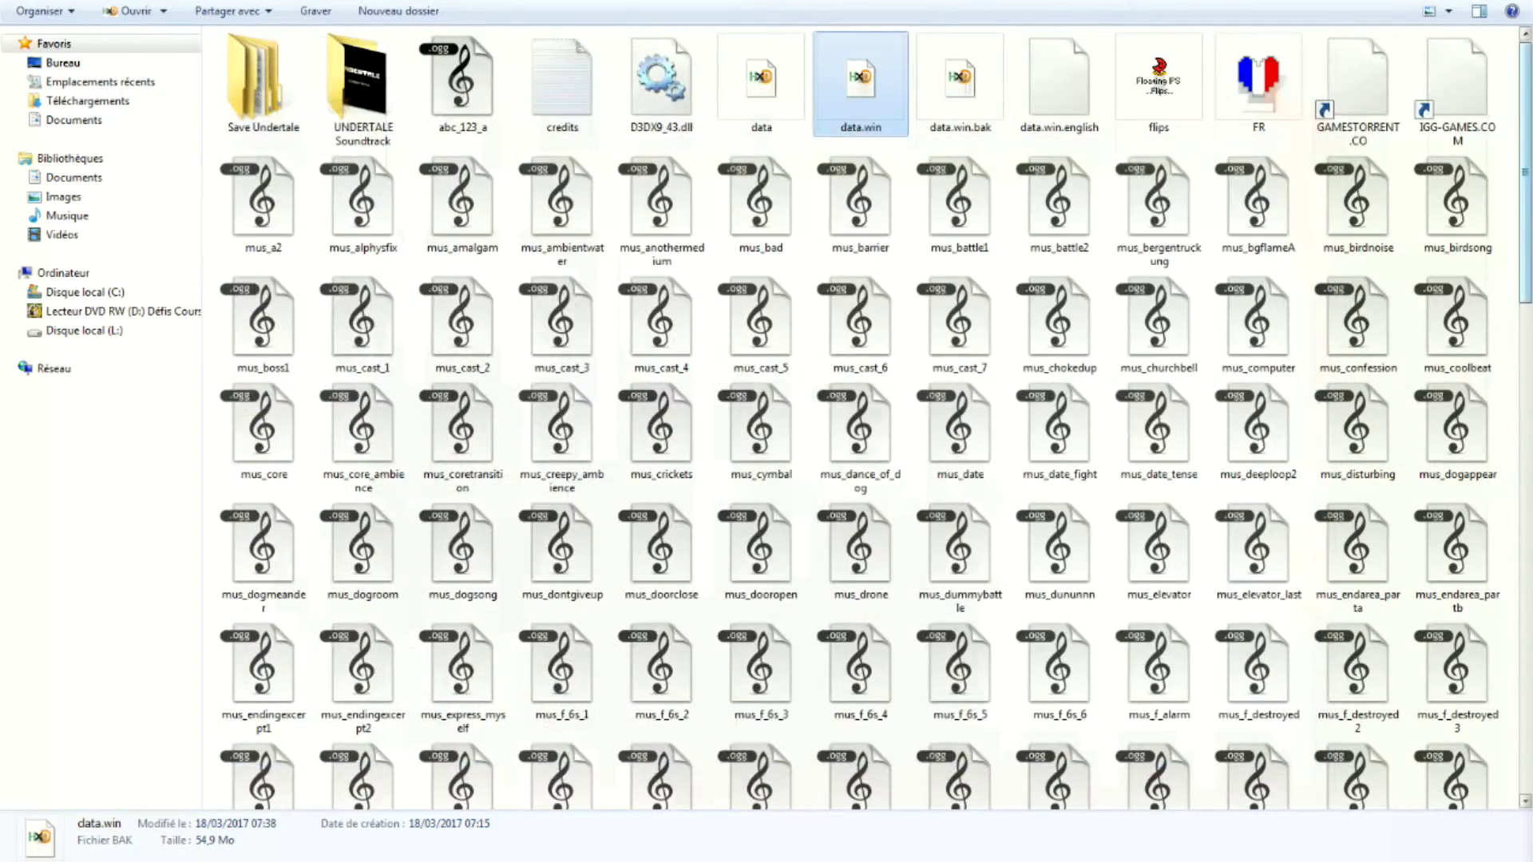
Launch the UNDERTALE application from the game folder and load the saved game past the title screen.
left_click_drag(1524, 174, 1524, 479)
scroll(1350, 254, "down", 6)
double_click(264, 746)
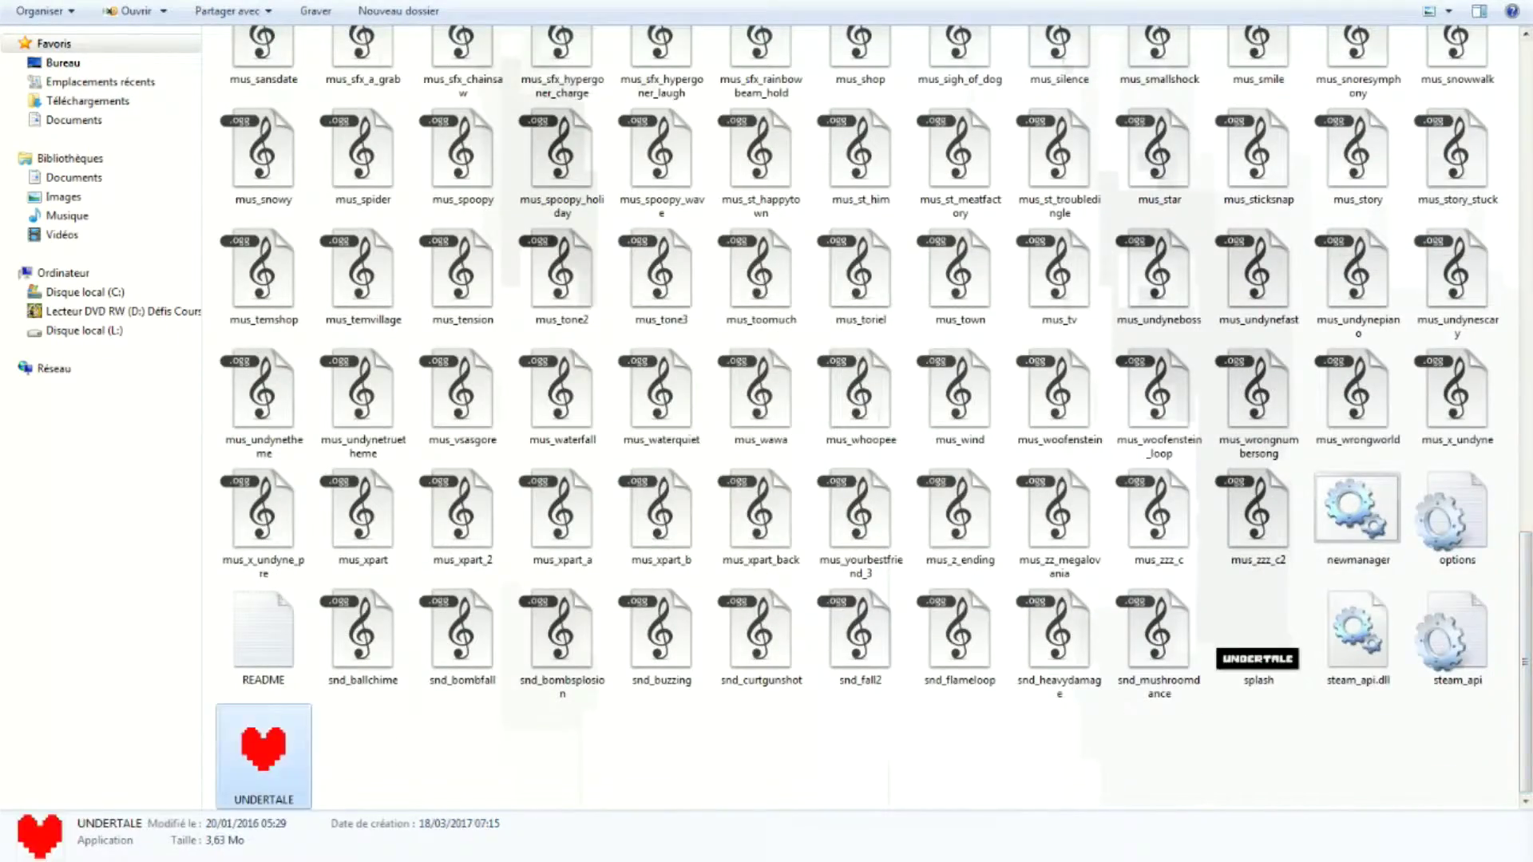
left_click(817, 424)
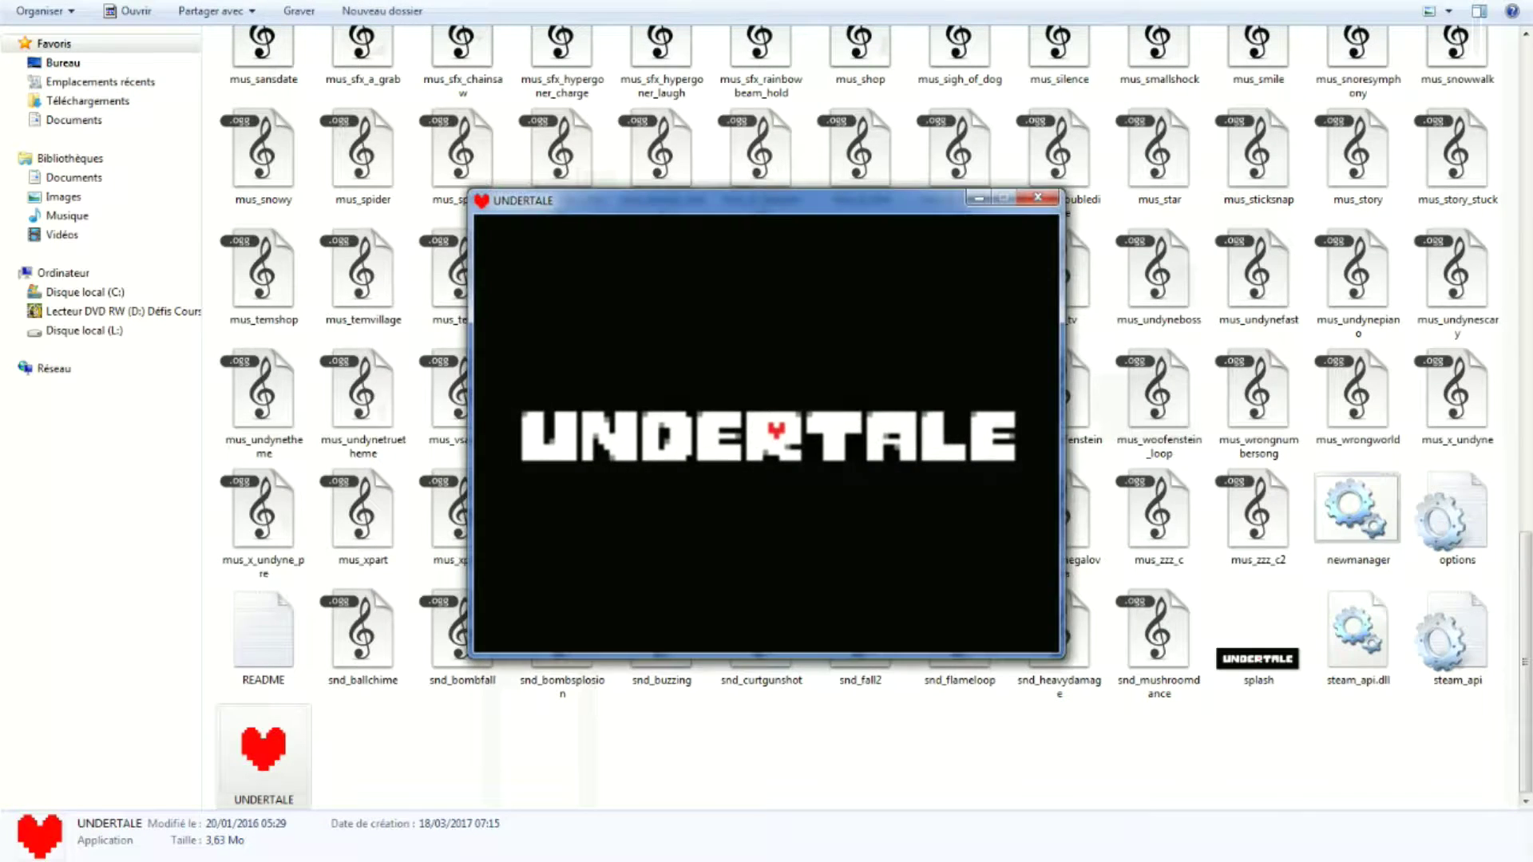
key("z")
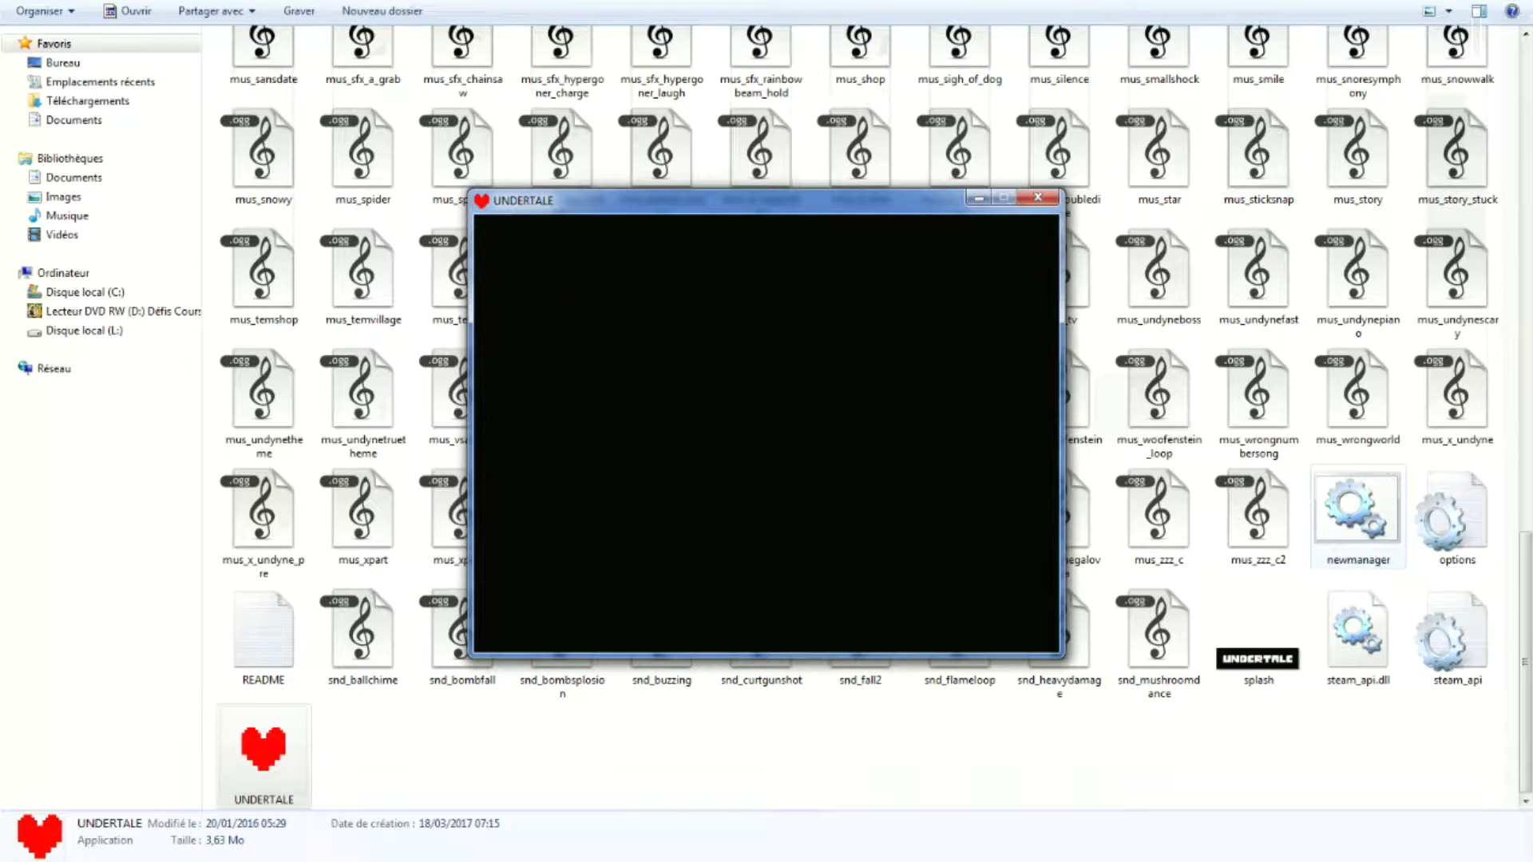
key("z")
key("z")
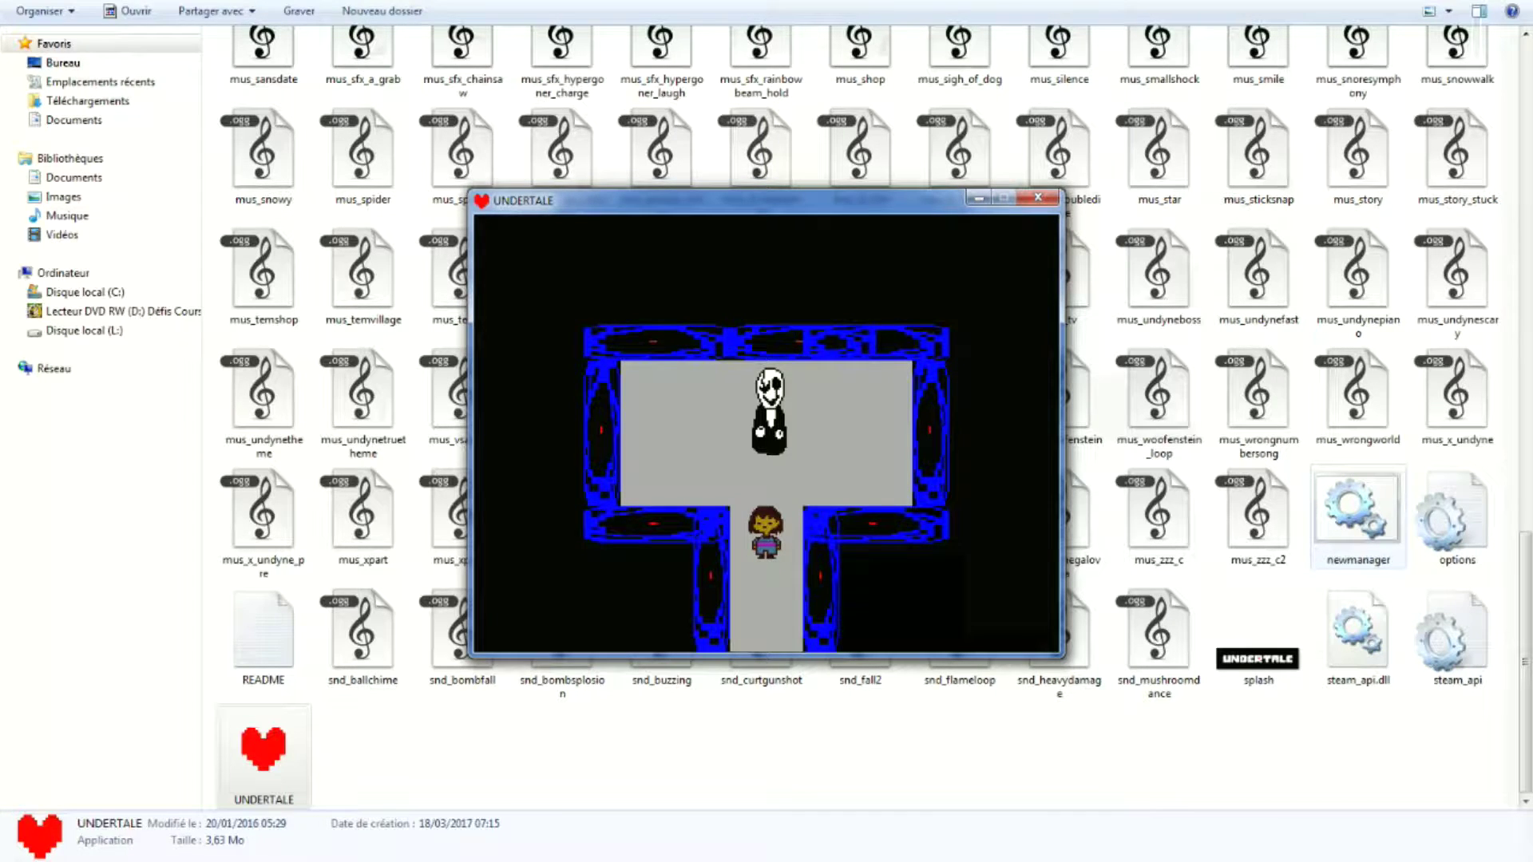
Test the debug mode by walking the character around the grey room and through its blue walls.
key("Up")
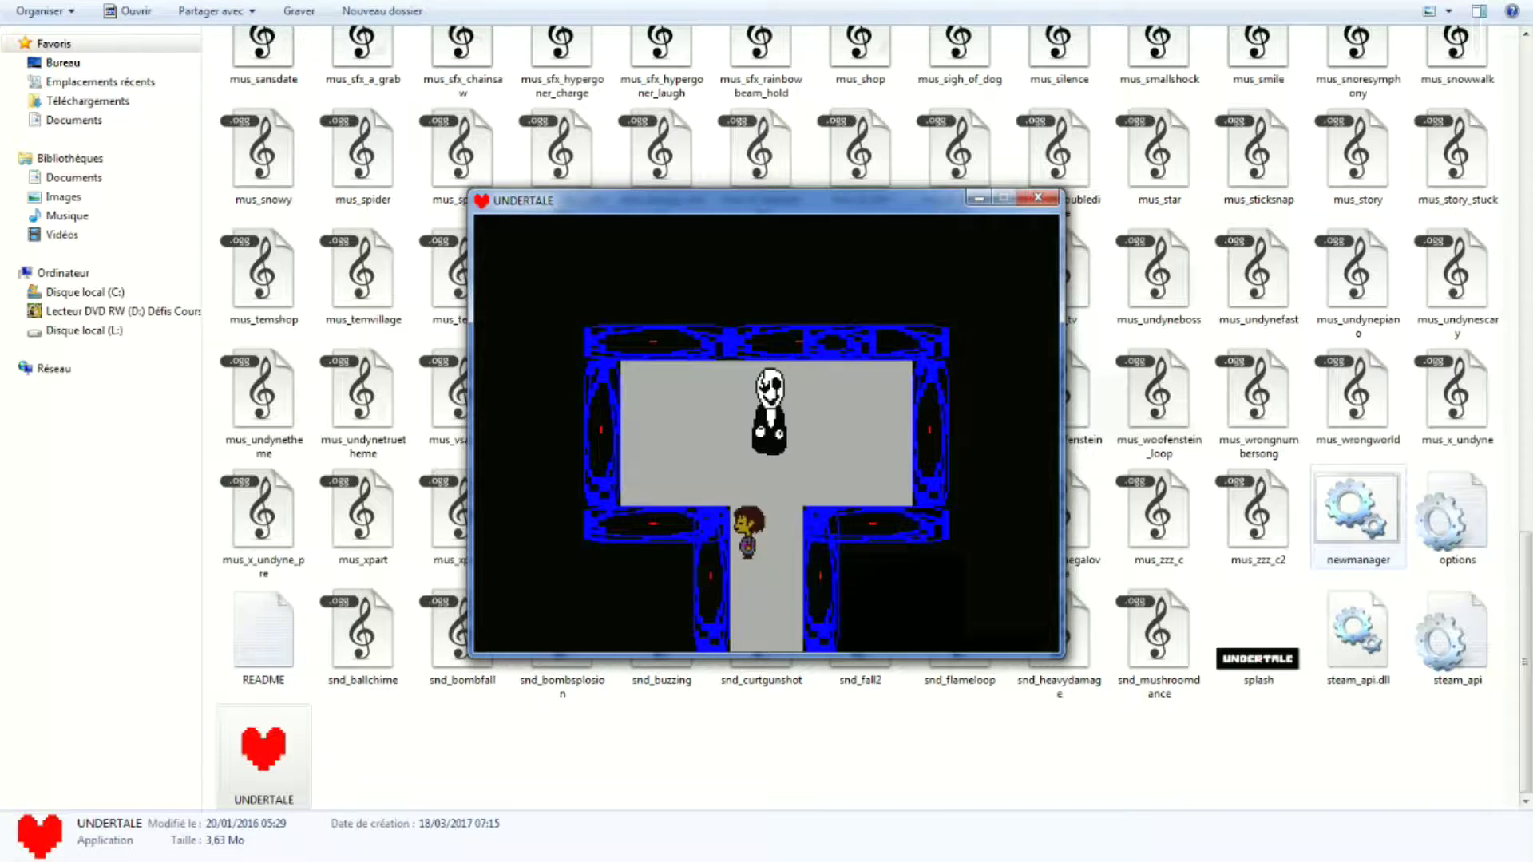
key("Left")
key("Up")
key("Right")
key("Right")
key("Down")
key("Left")
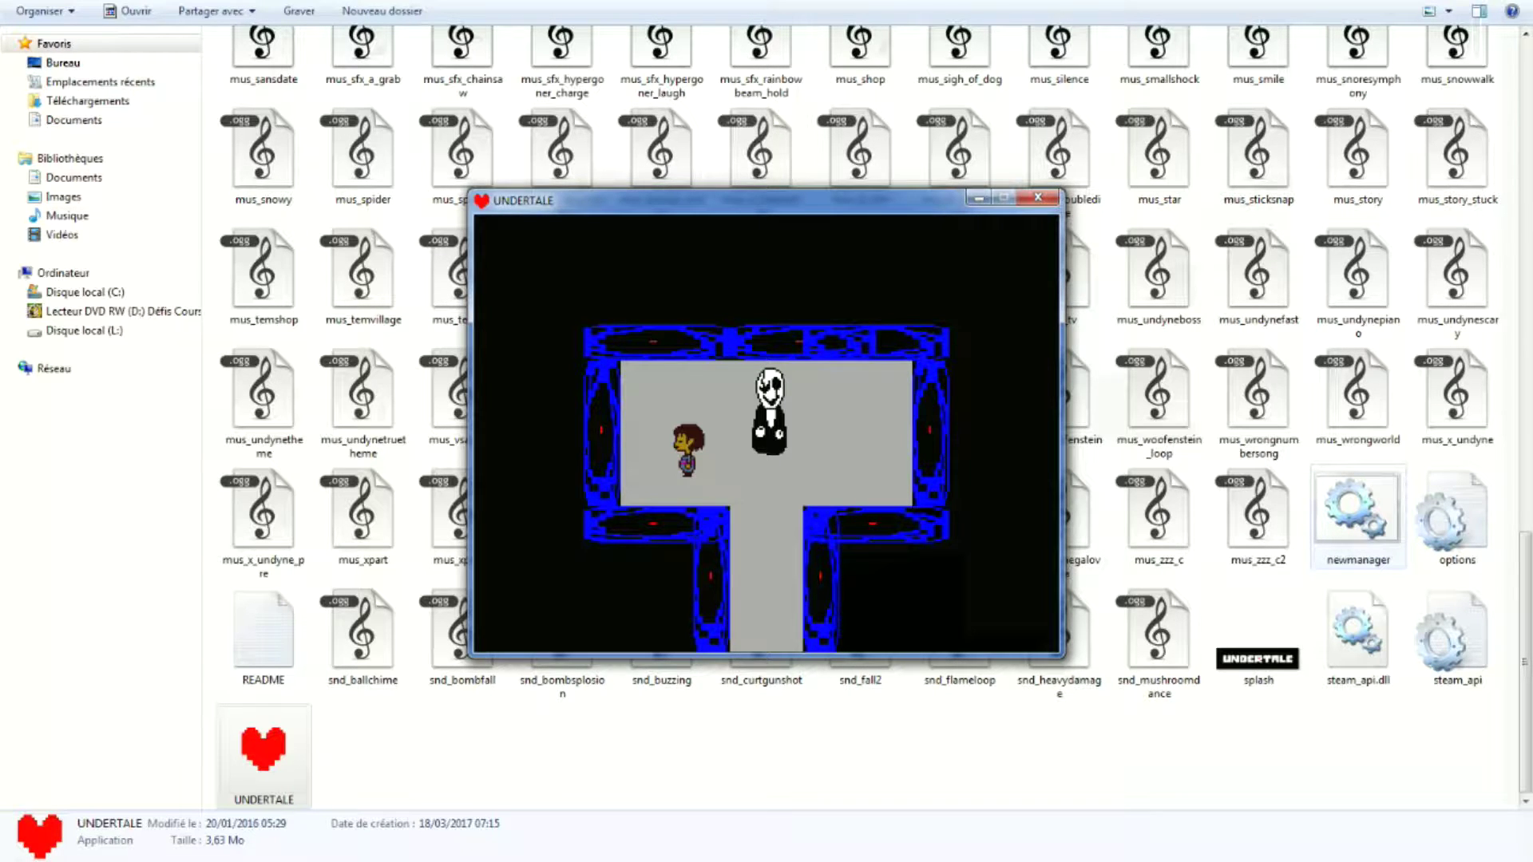
key("Left")
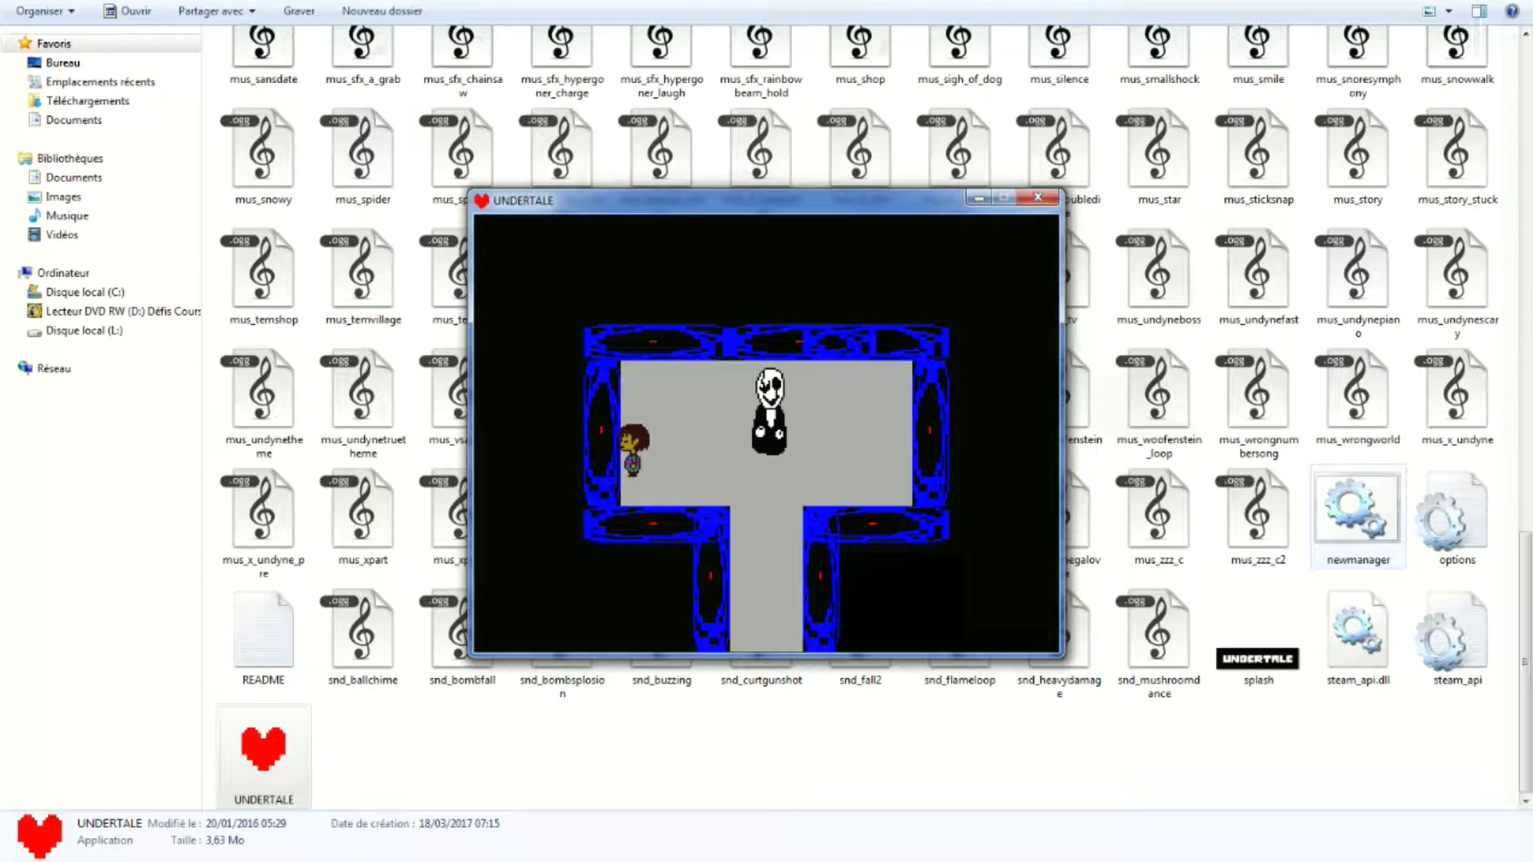
key("Left")
key("Up")
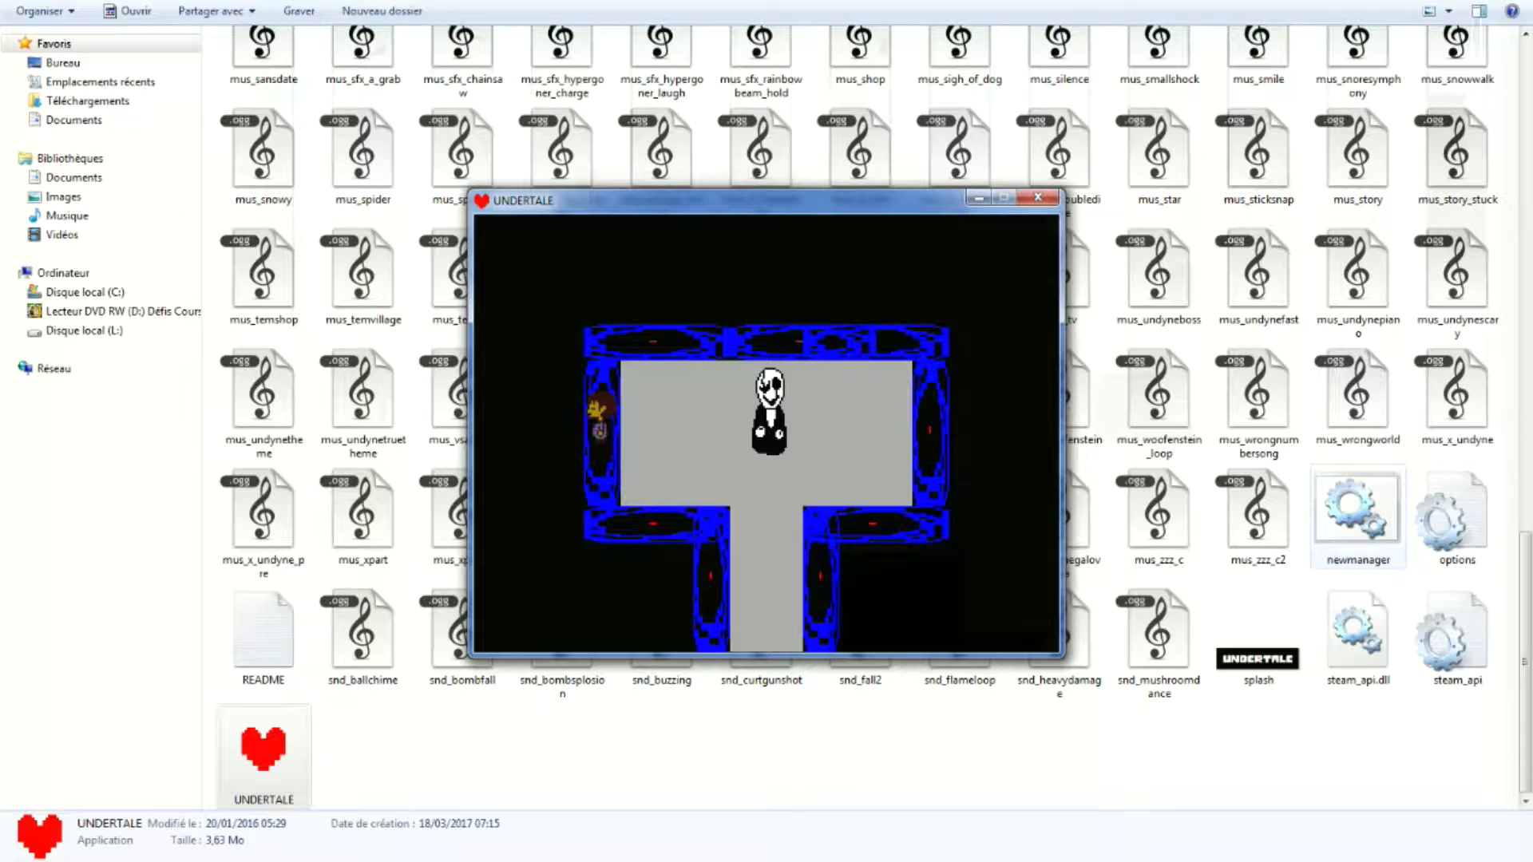
key("Left")
key("Up")
key("Right")
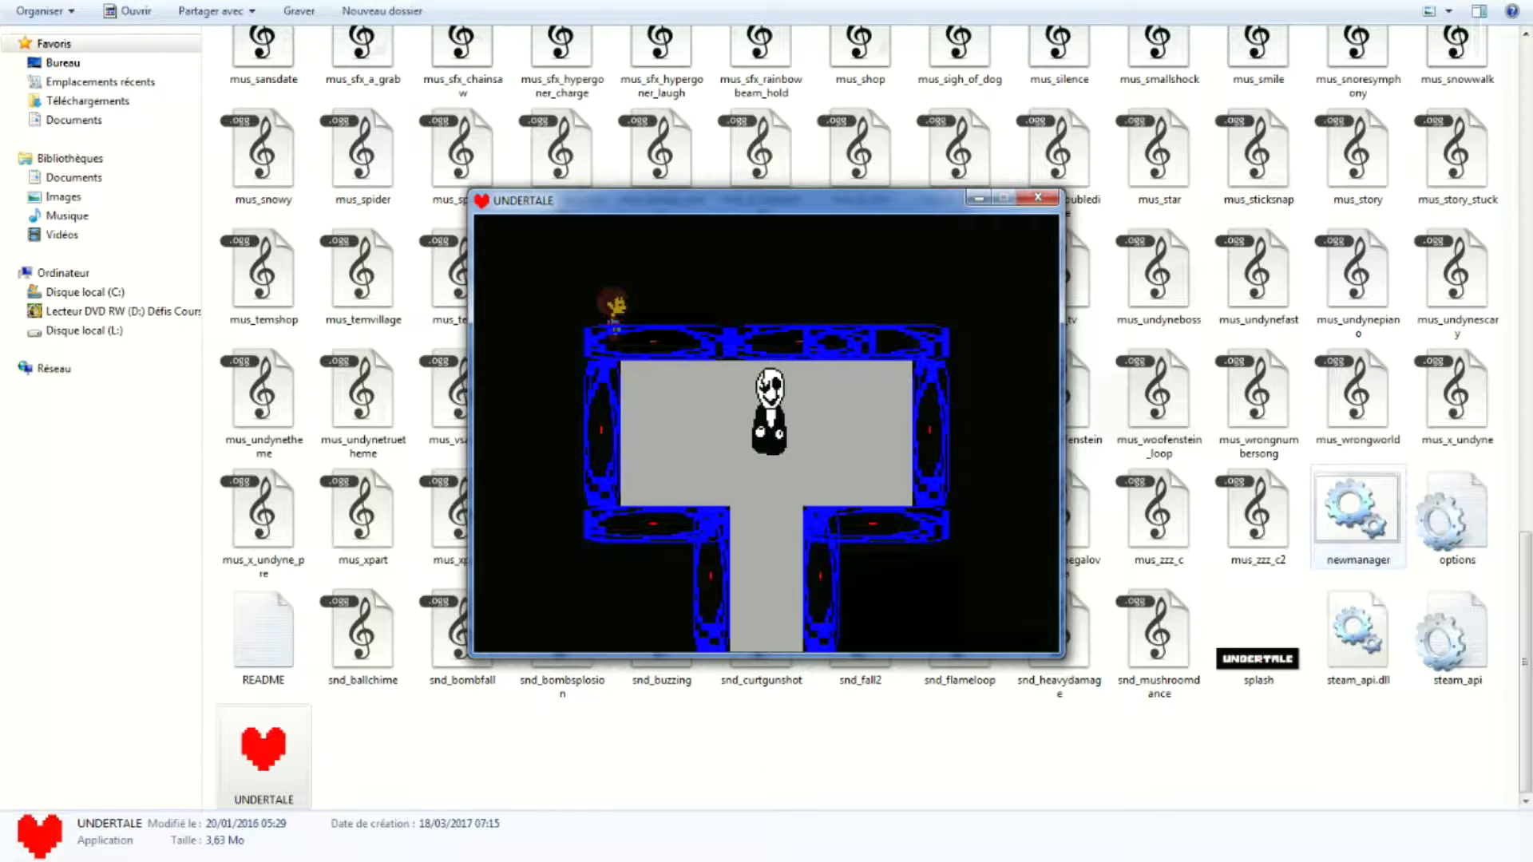
key("Right")
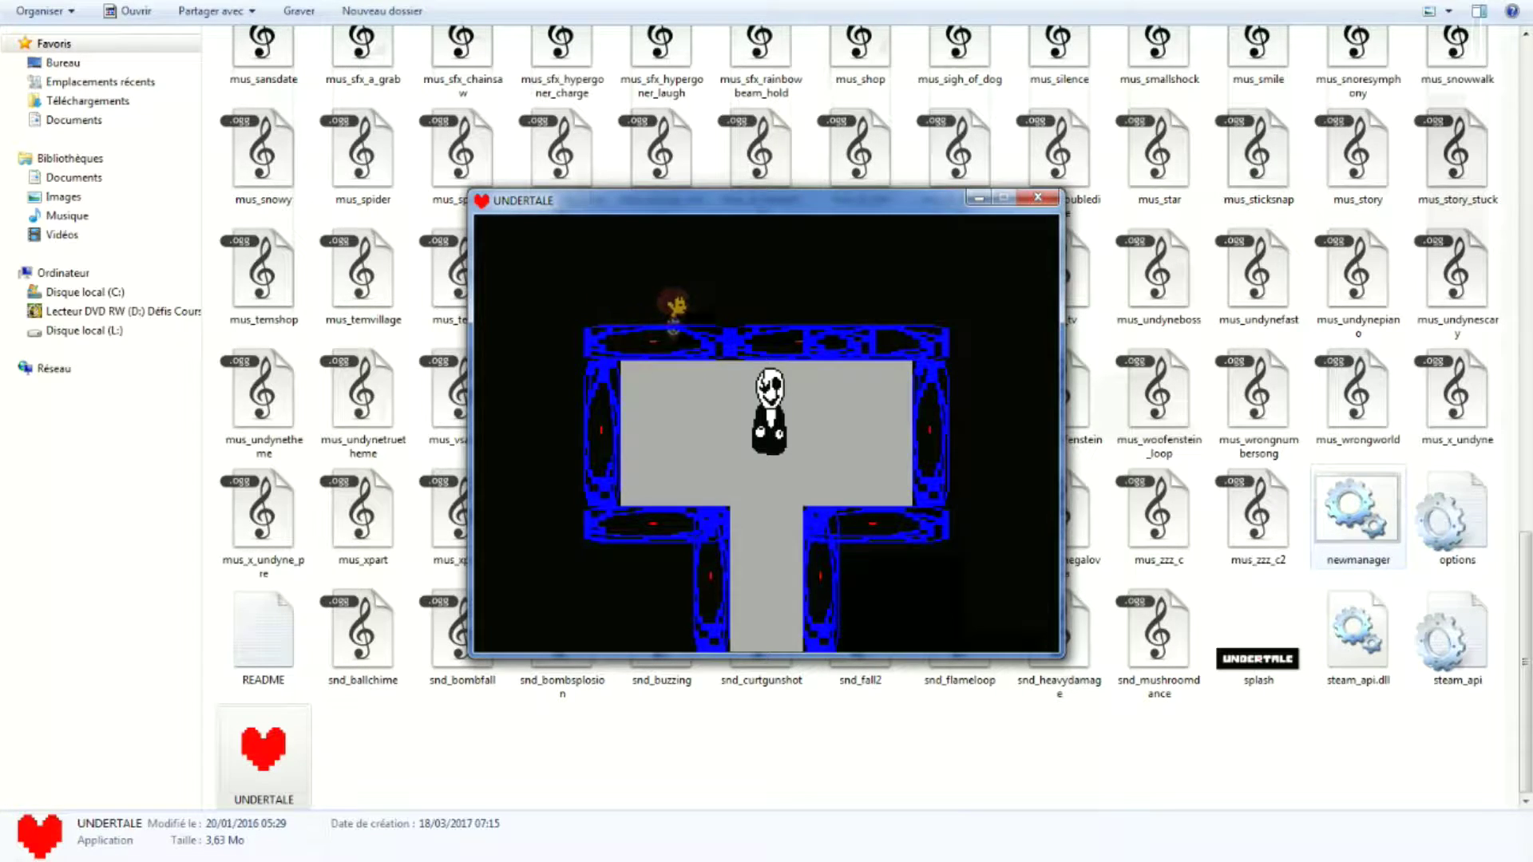
key("Down")
key("Right")
key("Up")
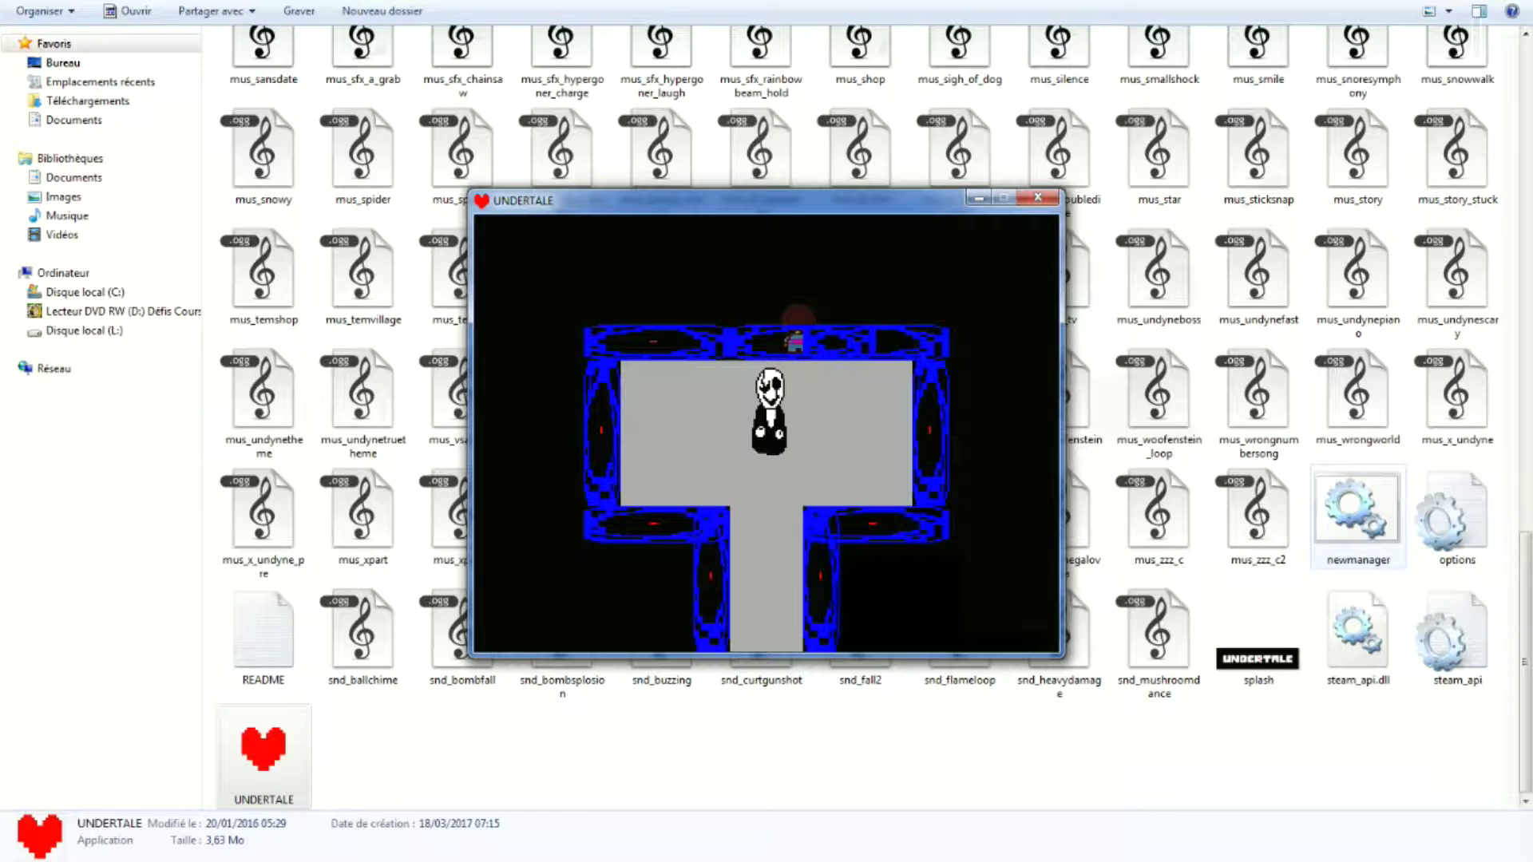
key("Right")
key("Down")
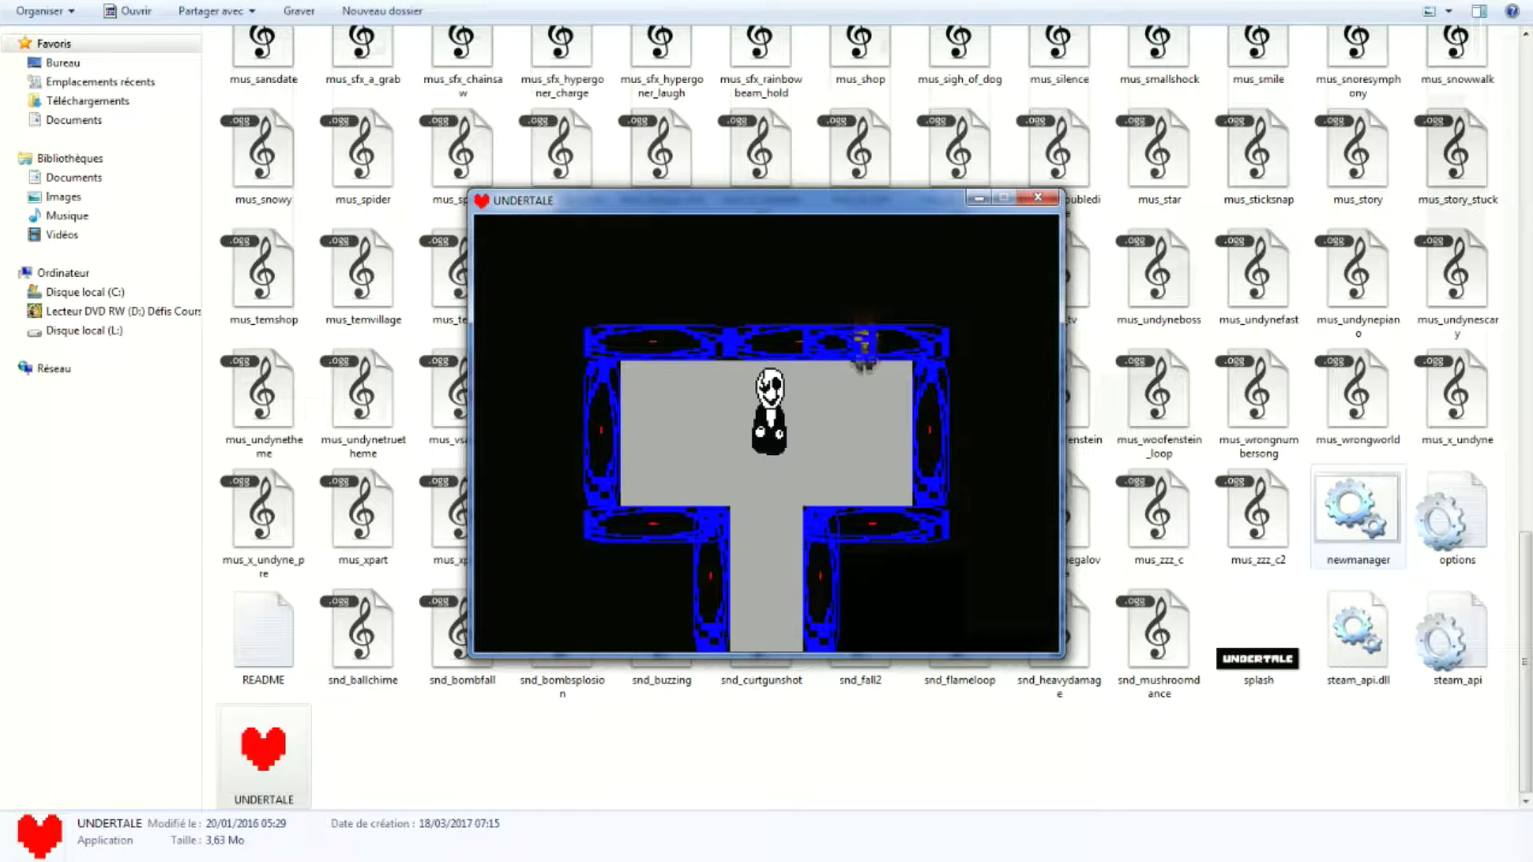
key("Left")
key("Down")
key("Right")
key("Up")
key("Left")
key("Left")
key("Down")
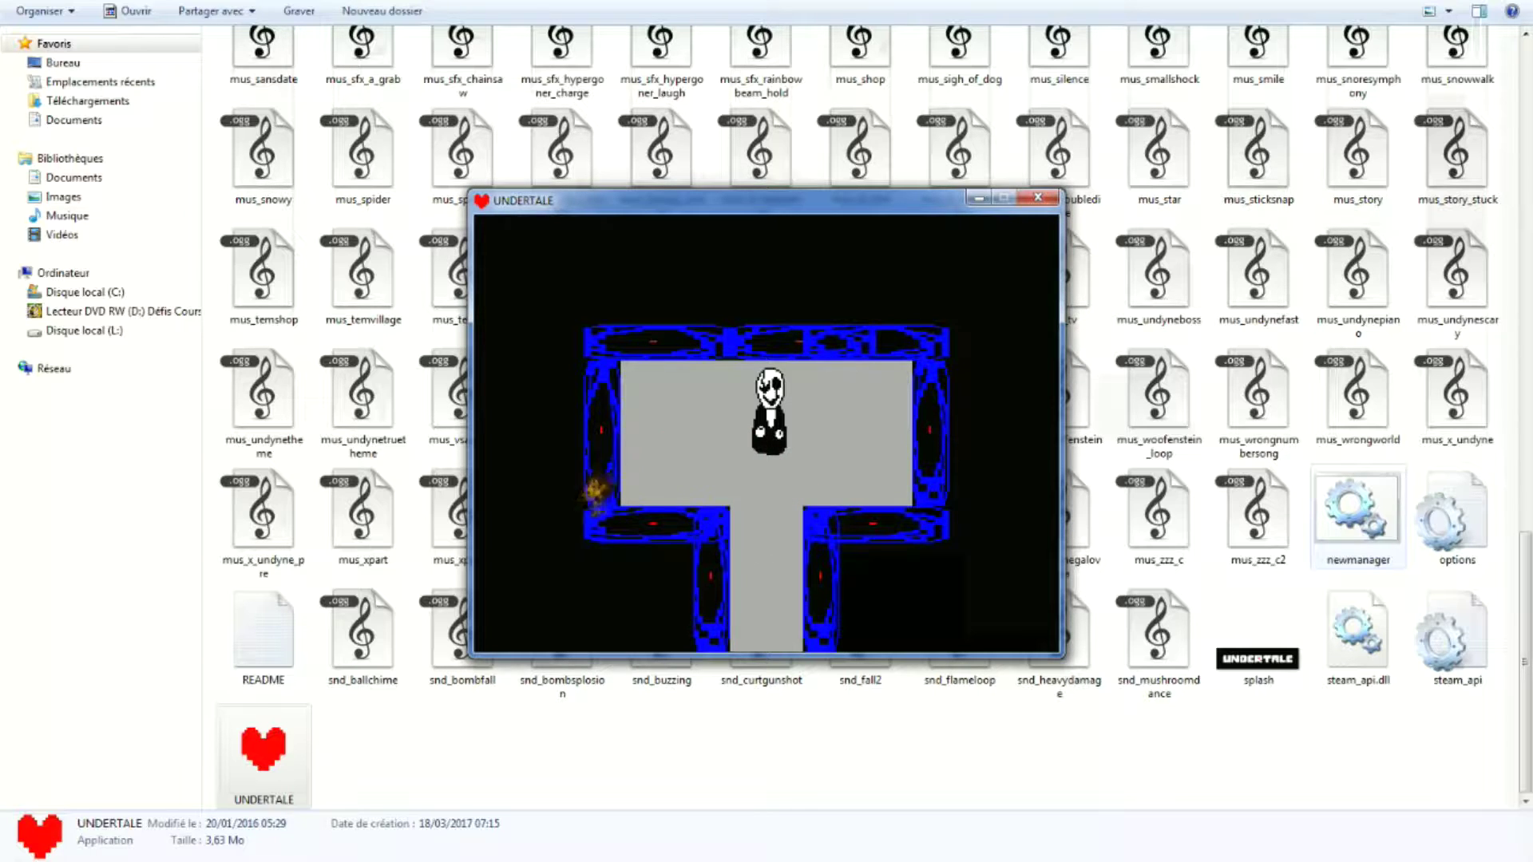
key("Left")
key("Up")
key("Right")
key("Up")
key("Right")
key("Down")
key("Left")
key("Left")
key("Down")
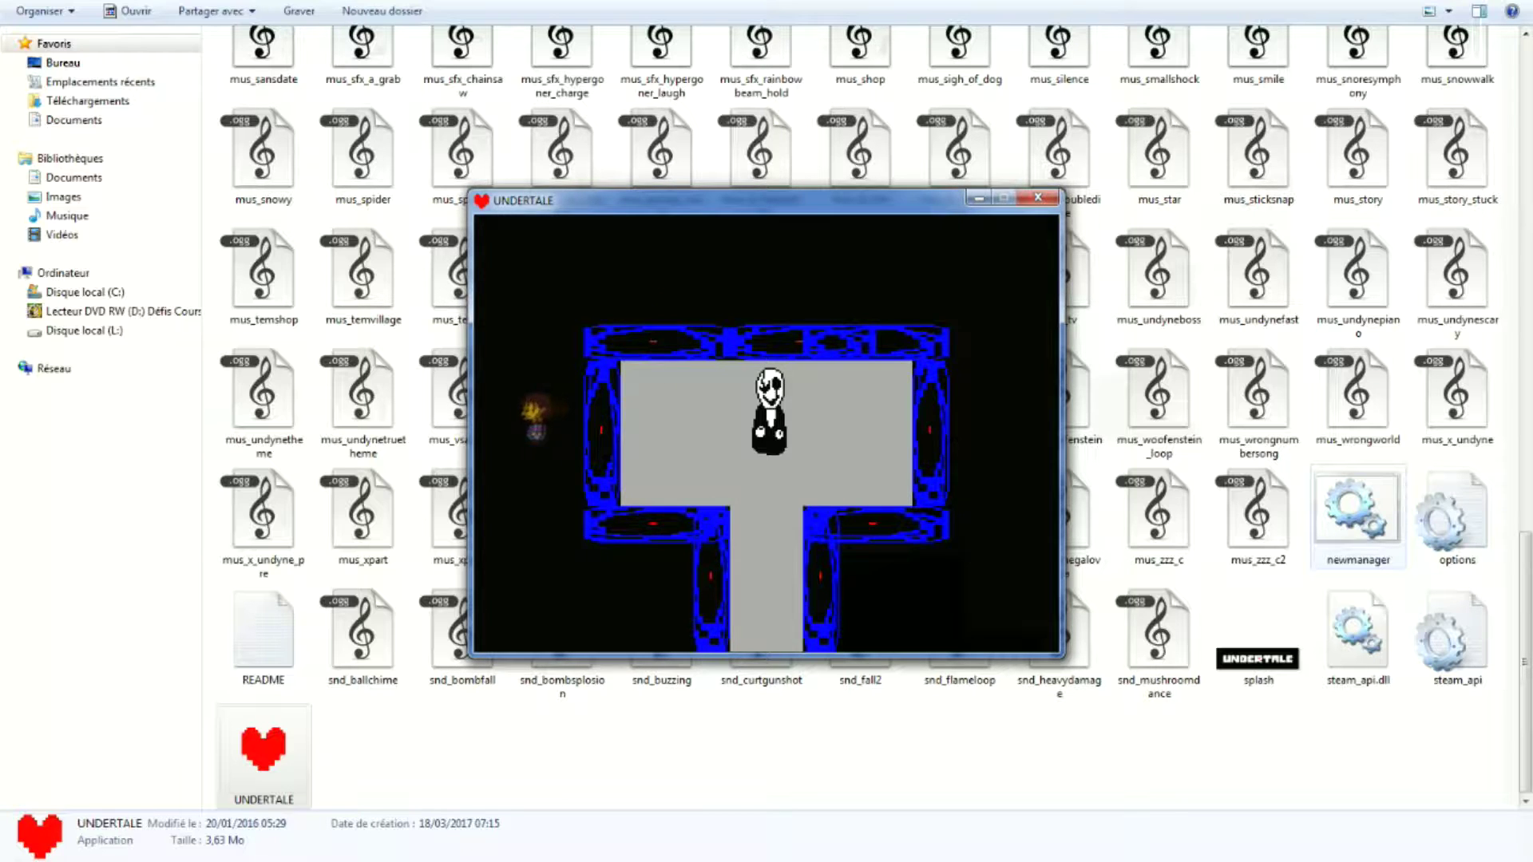
key("Right")
key("Right")
key("Down")
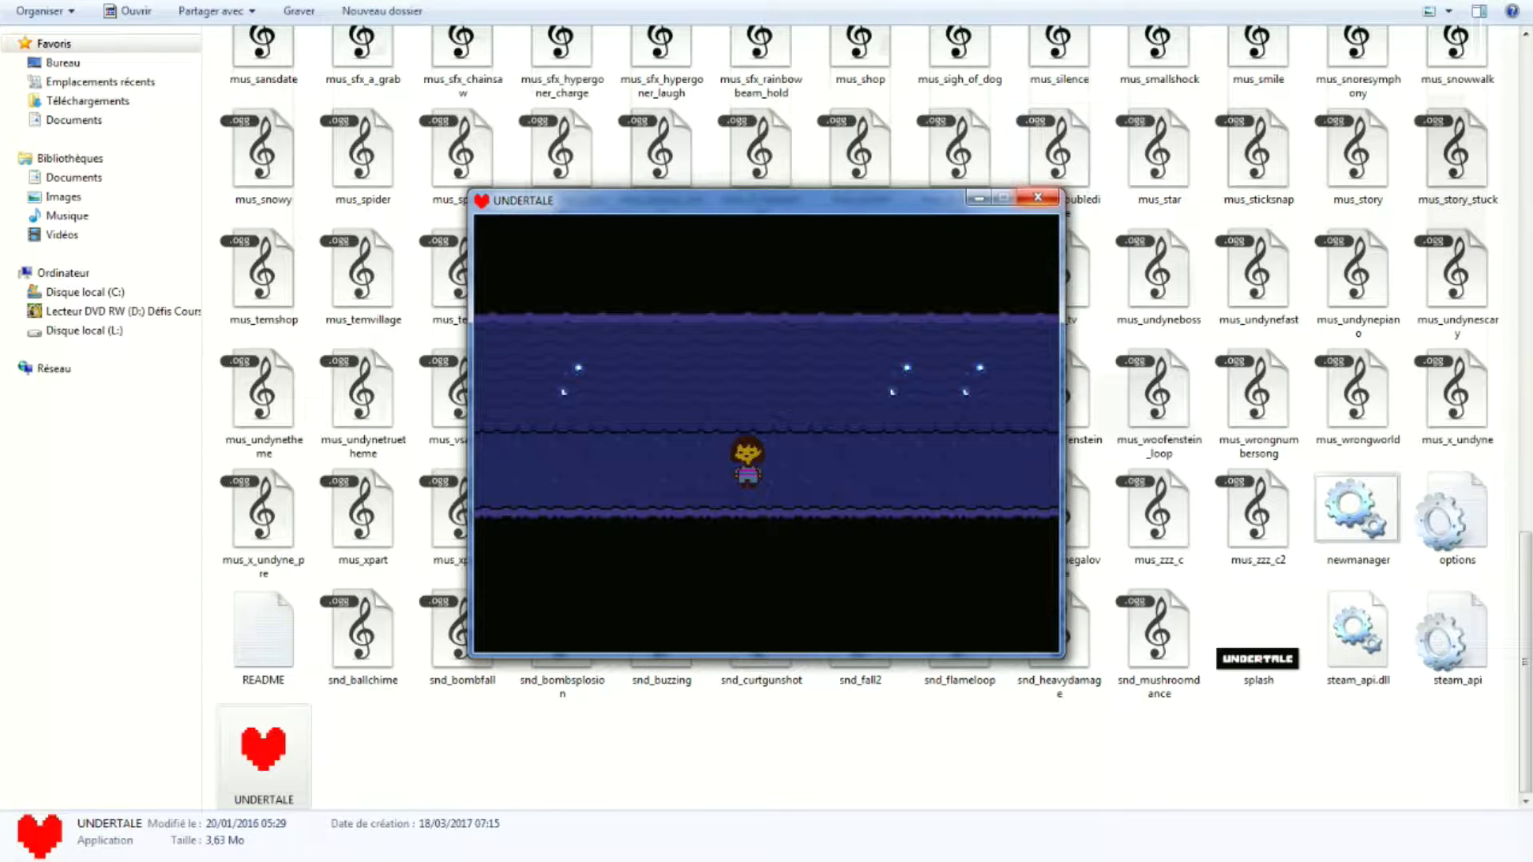
Close the Undertale game window and reopen the game folder's data file in HxD.
left_click(1037, 197)
left_click(860, 750)
scroll(860, 437, "up", 8)
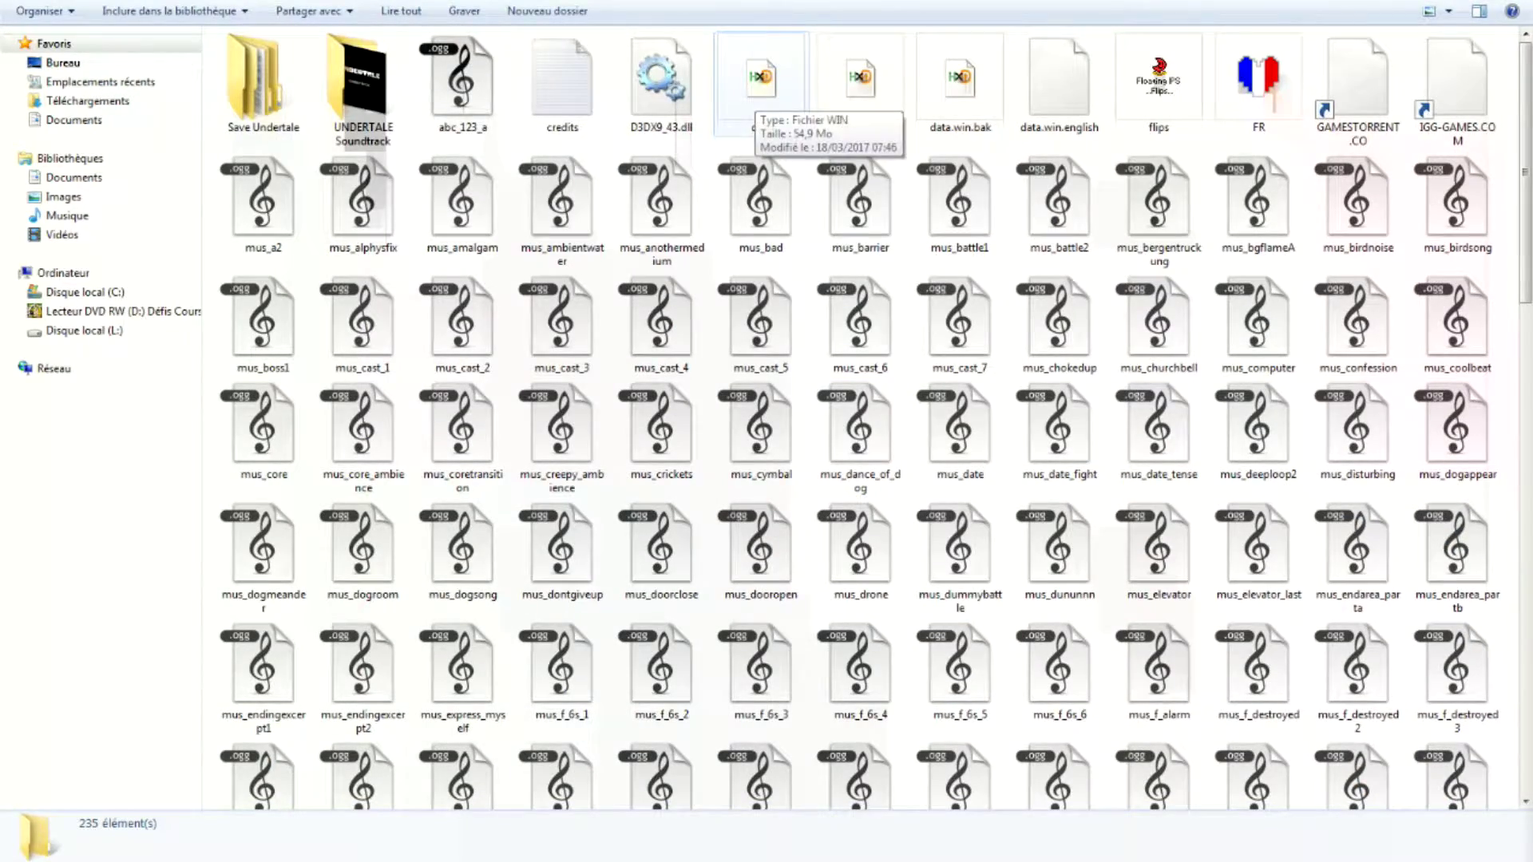
double_click(759, 87)
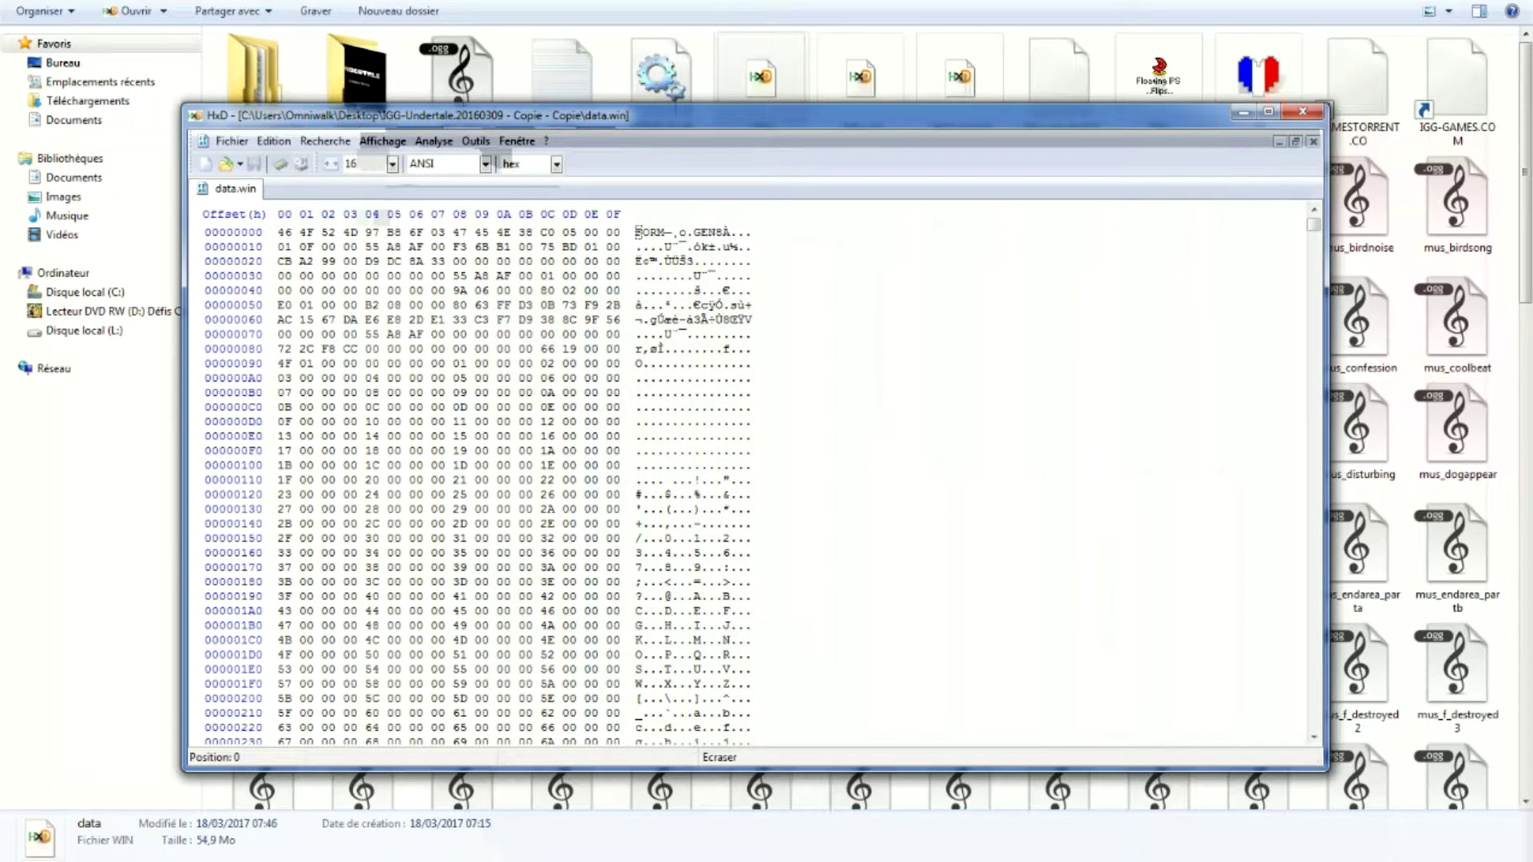
Copy the version 1.001 address 007216D4 from the sticky note and return to HxD.
key("alt+Tab")
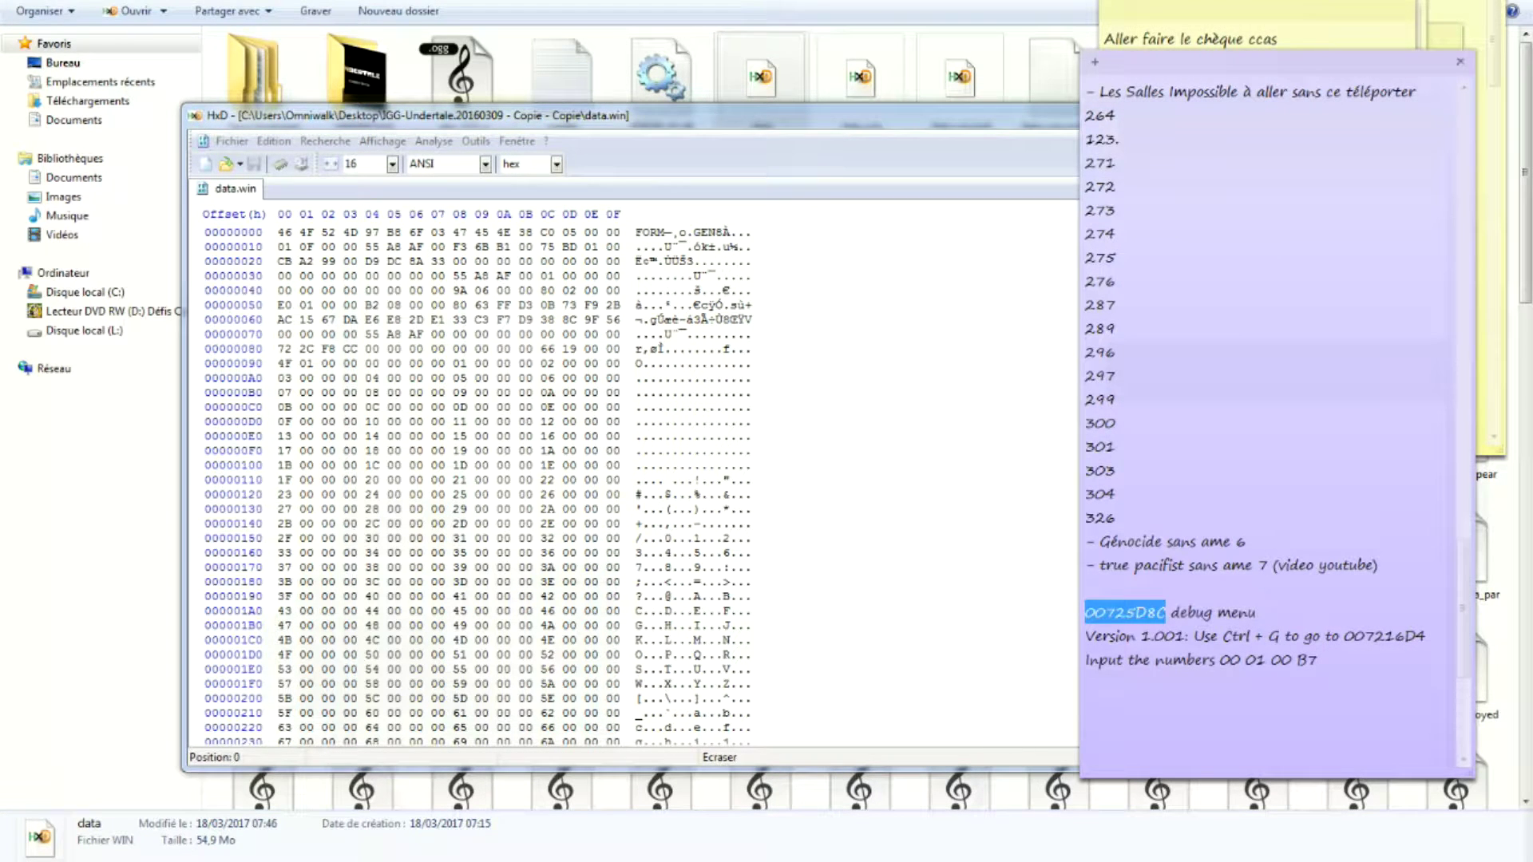
left_click_drag(1086, 637, 1185, 636)
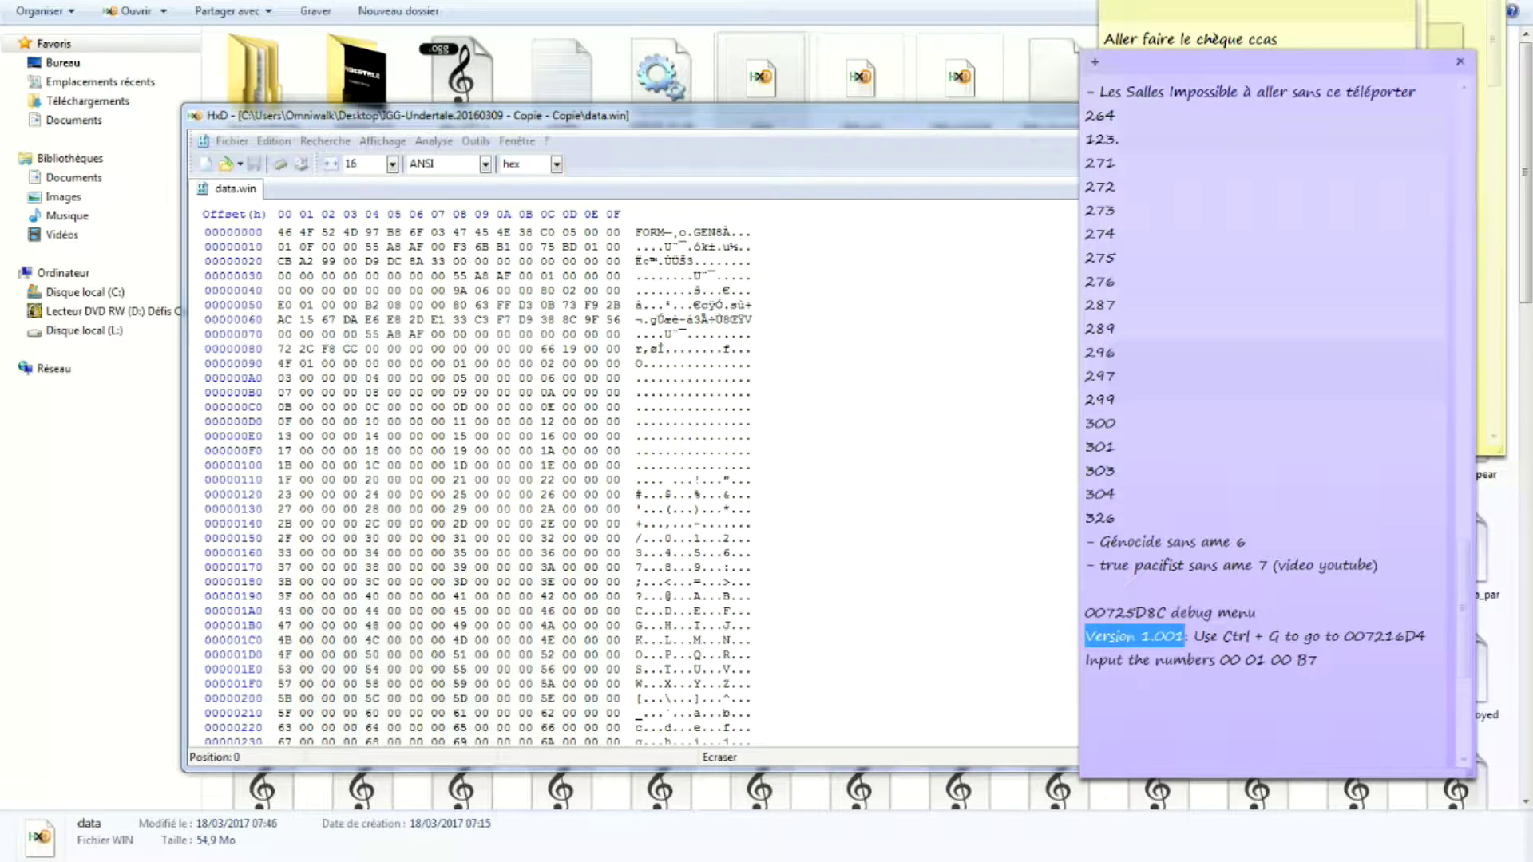
left_click_drag(1344, 636, 1426, 637)
key("ctrl+c")
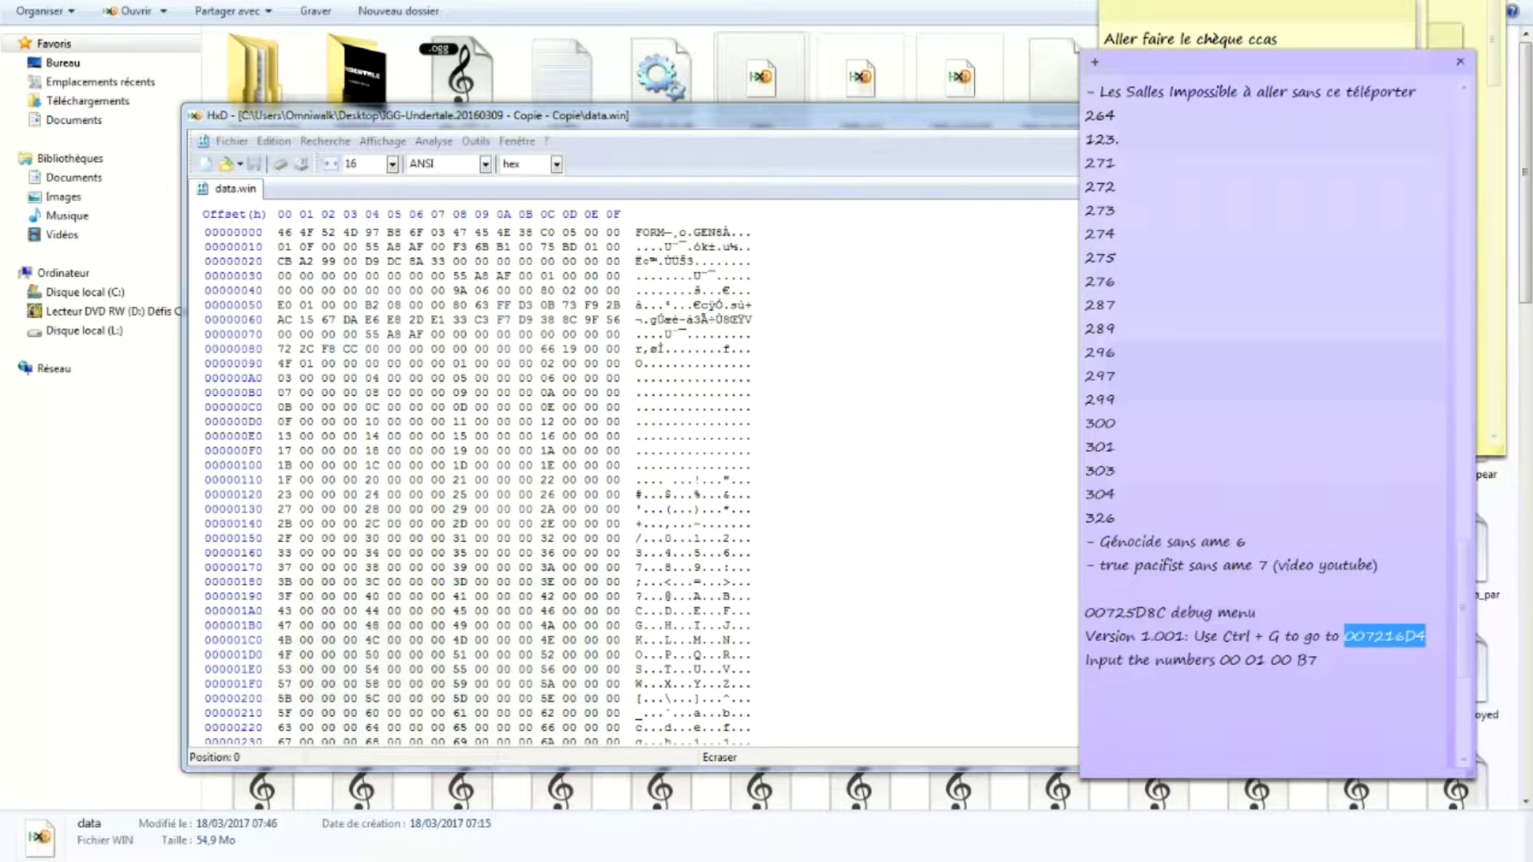
key("alt+Tab")
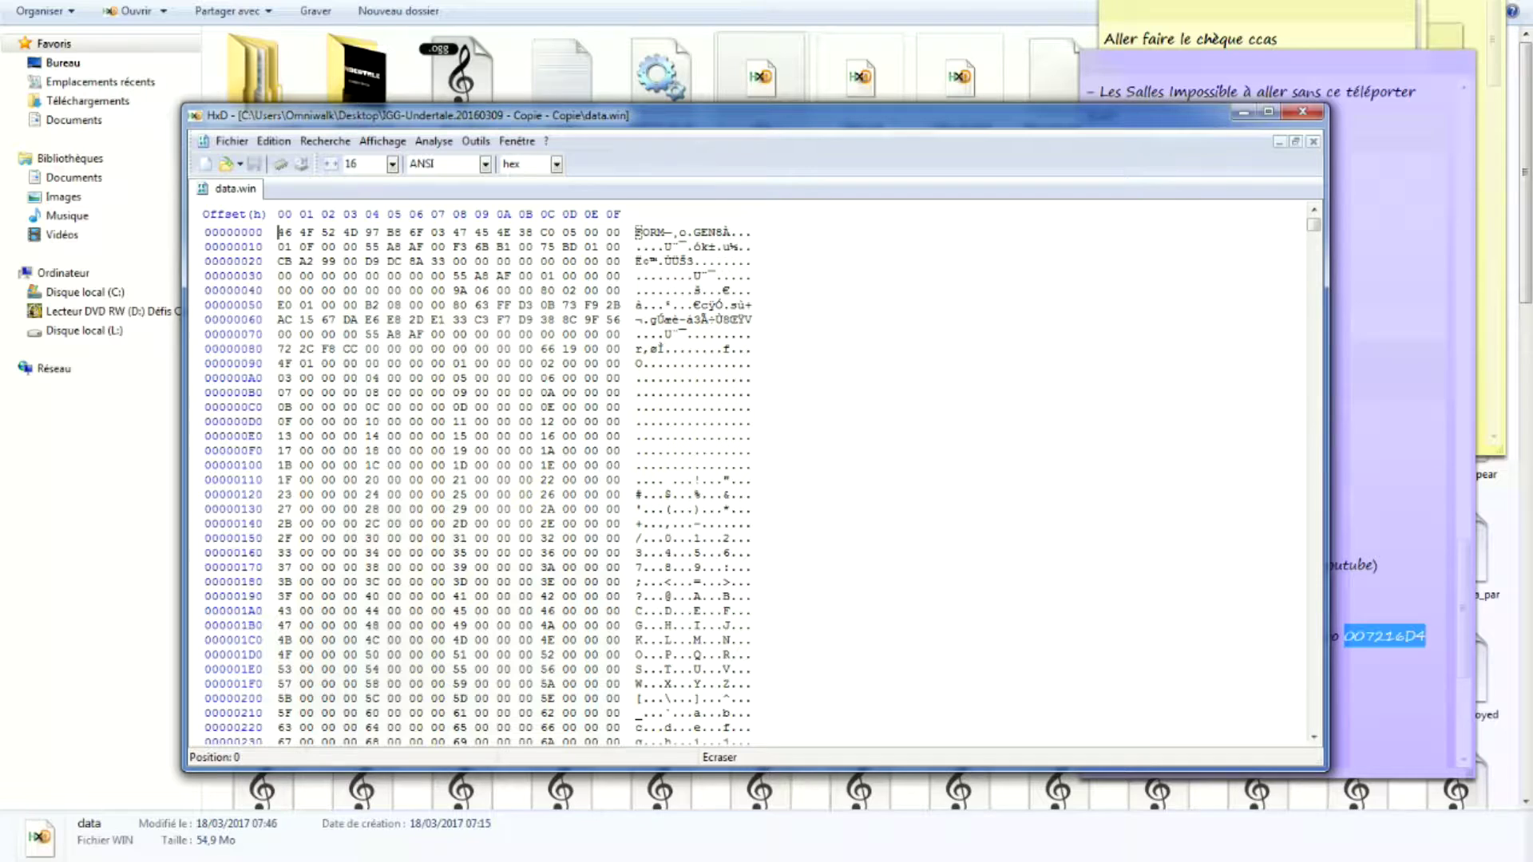
Go to the hexadecimal offset 007216D4 in data.win.
key("ctrl+g")
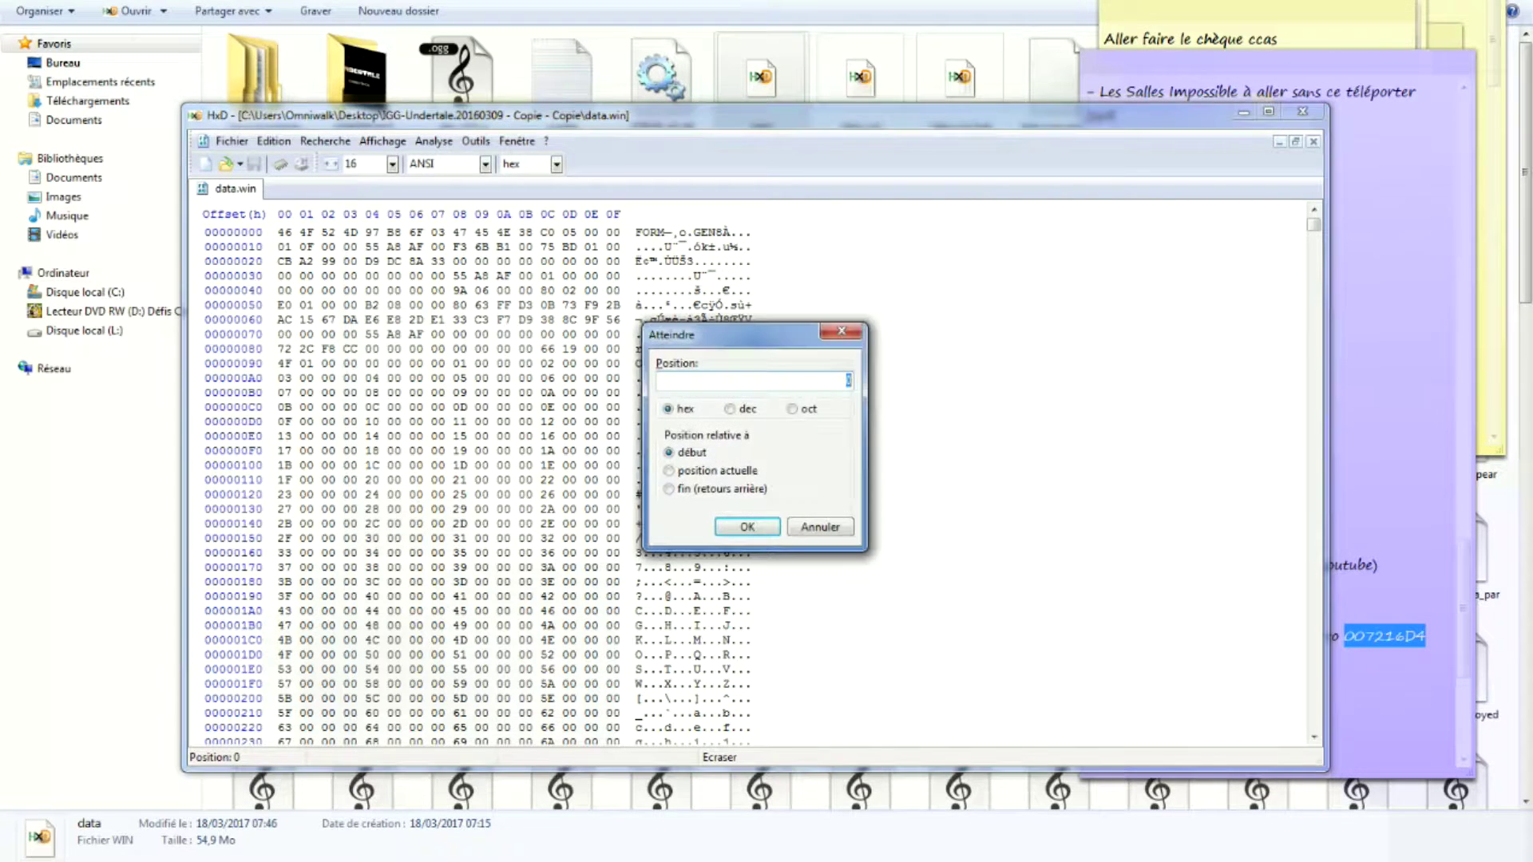
key("ctrl+v")
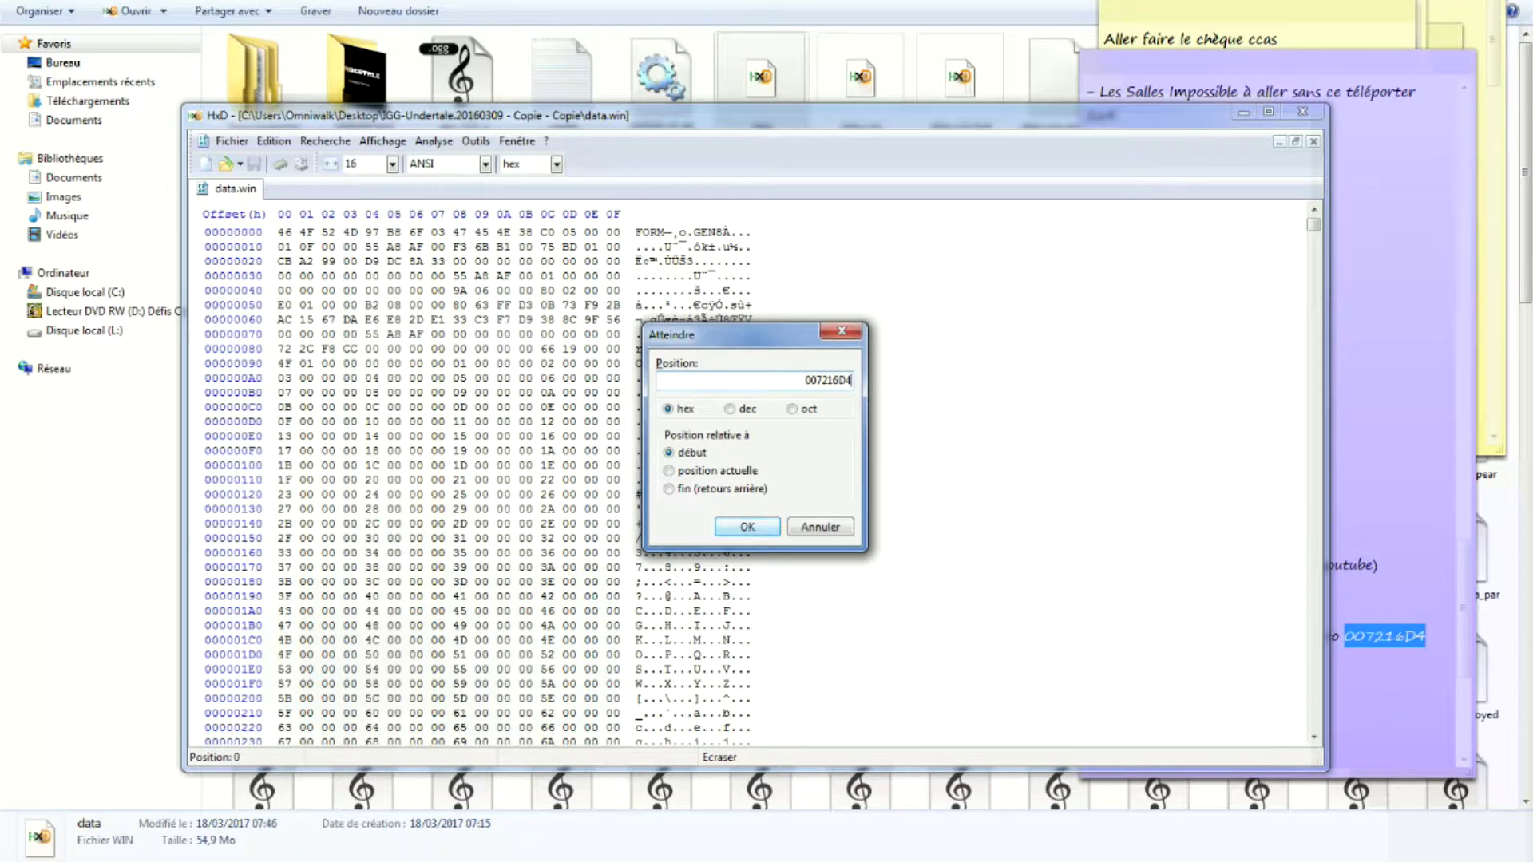
key("Return")
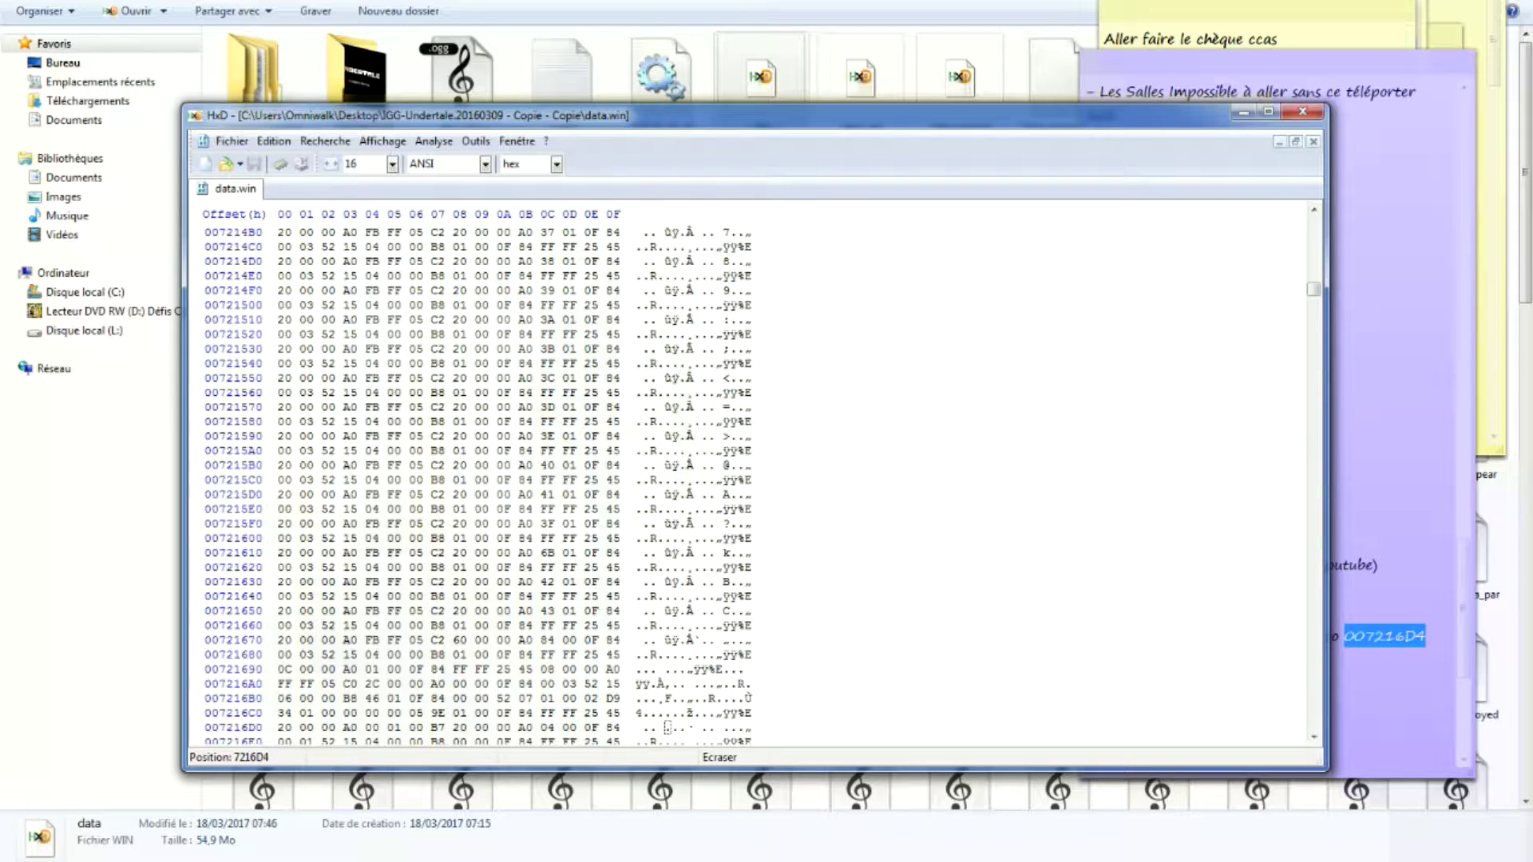
Compare the four bytes at offset 007216D4 with the sticky note's values 00 01 00 B7, then close HxD.
key("Right")
key("Right")
key("Right")
key("Right")
key("alt+Tab")
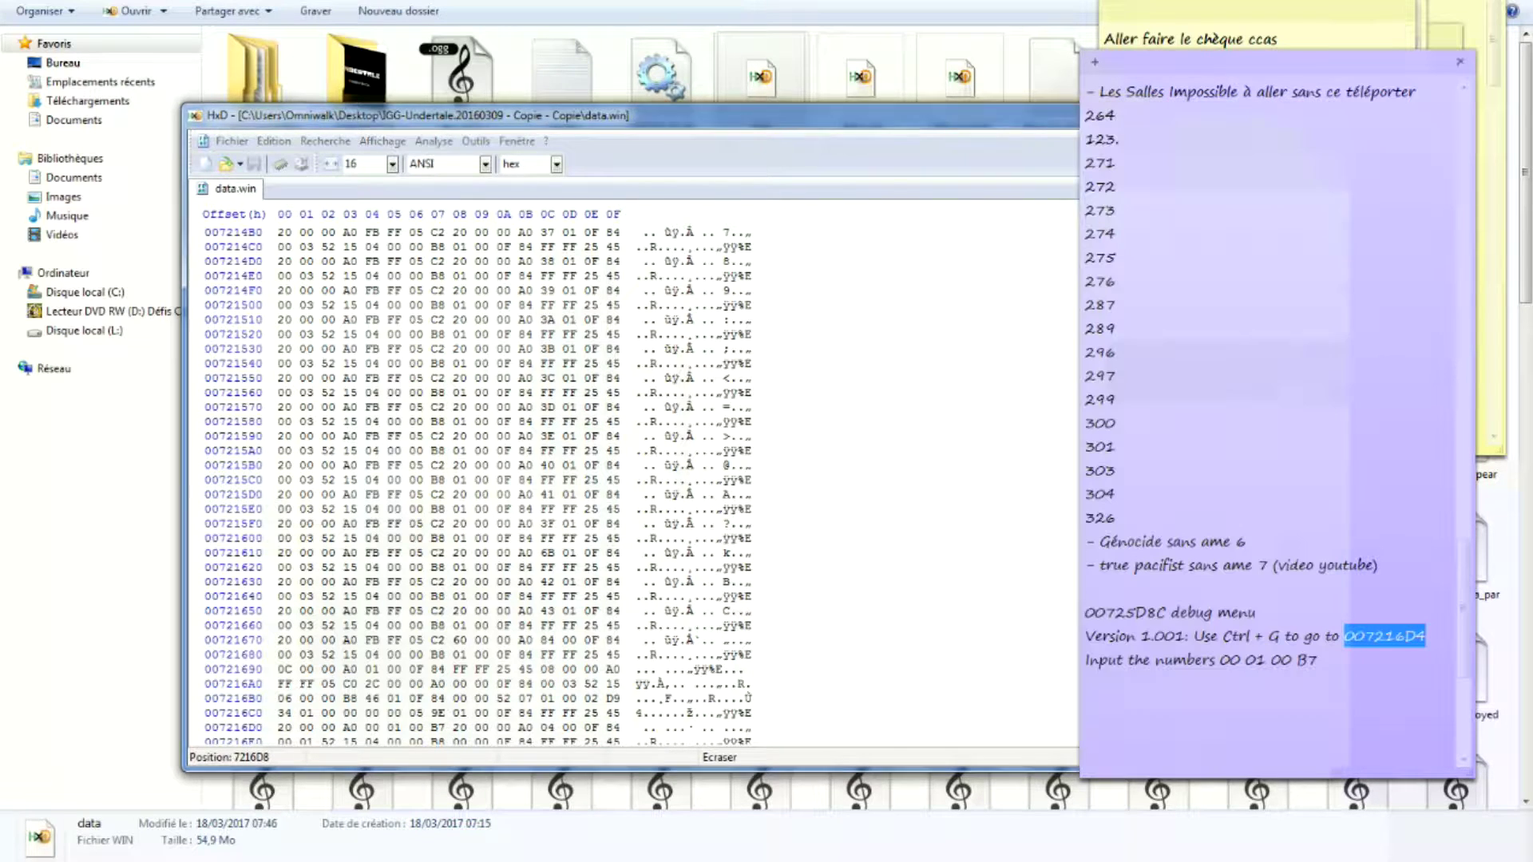
left_click_drag(1085, 660, 1318, 660)
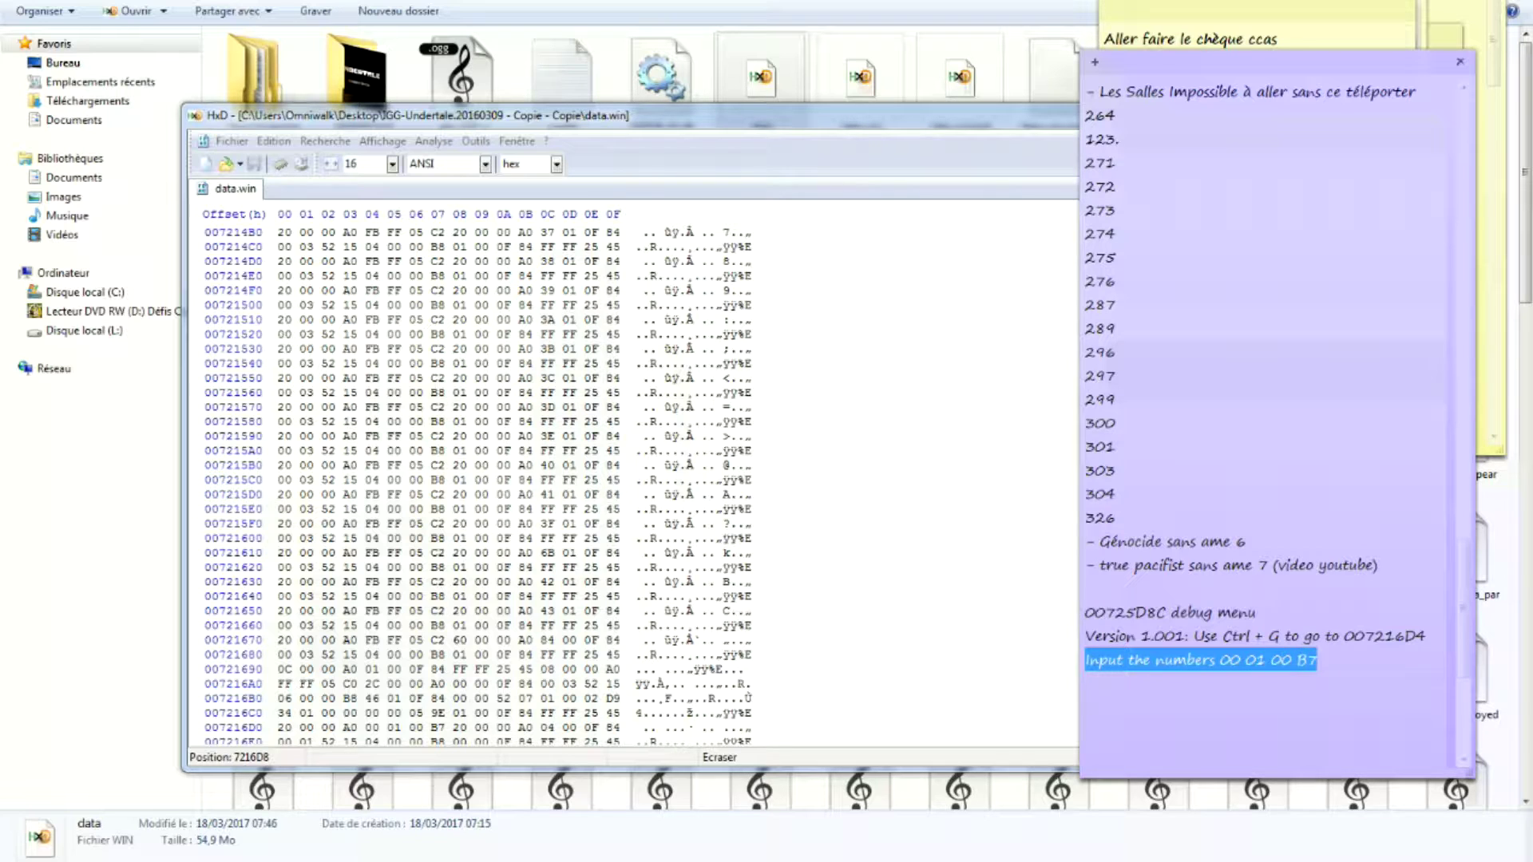
left_click_drag(367, 727, 445, 727)
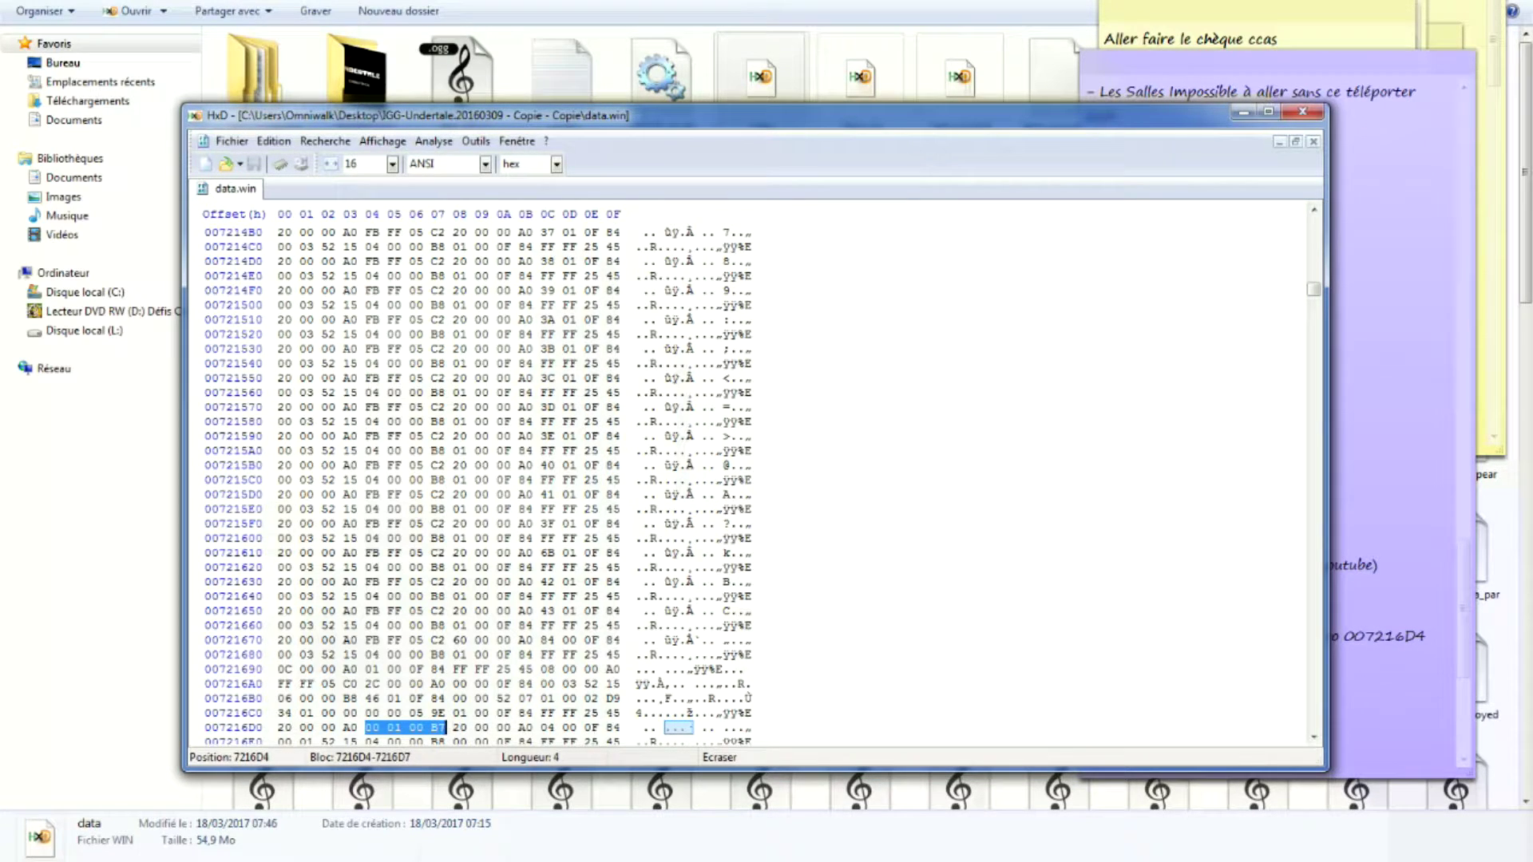
mouse_move(532, 861)
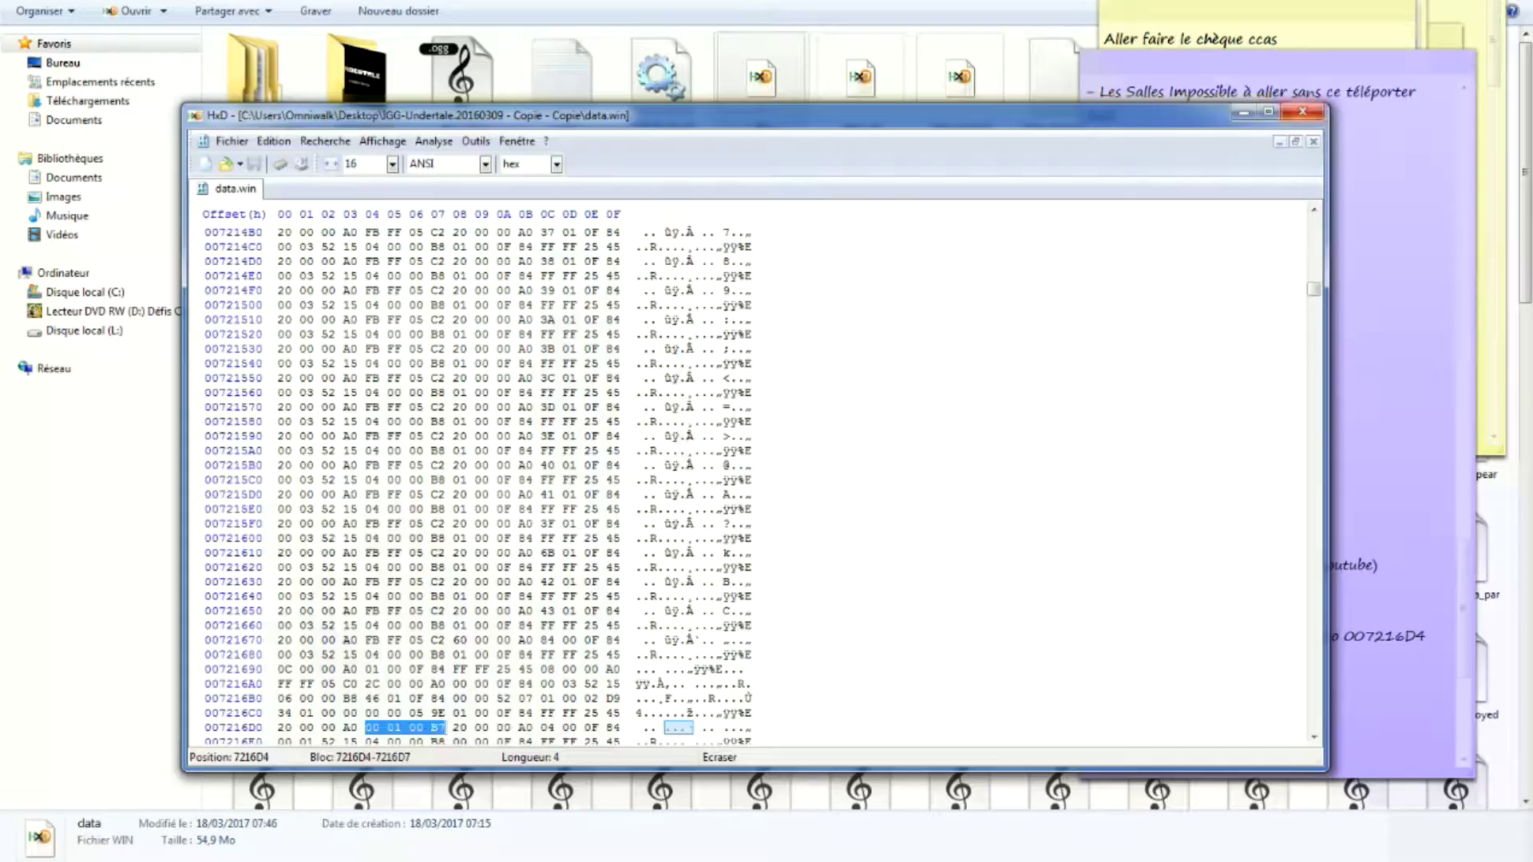
left_click(1303, 111)
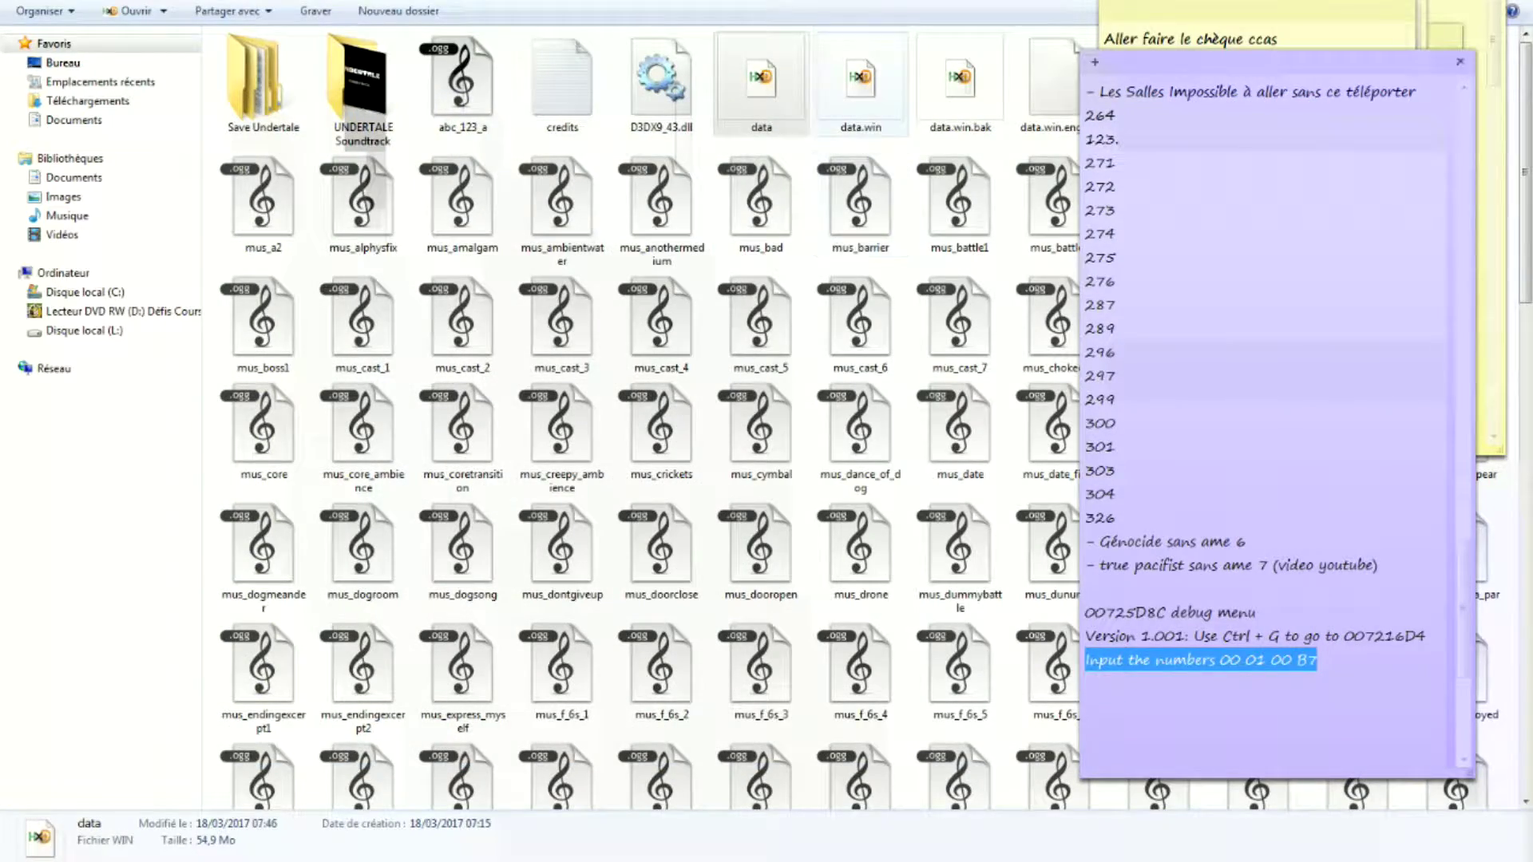
Open the data.win.bak backup in HxD and go to the hexadecimal offset 007216D4.
double_click(861, 80)
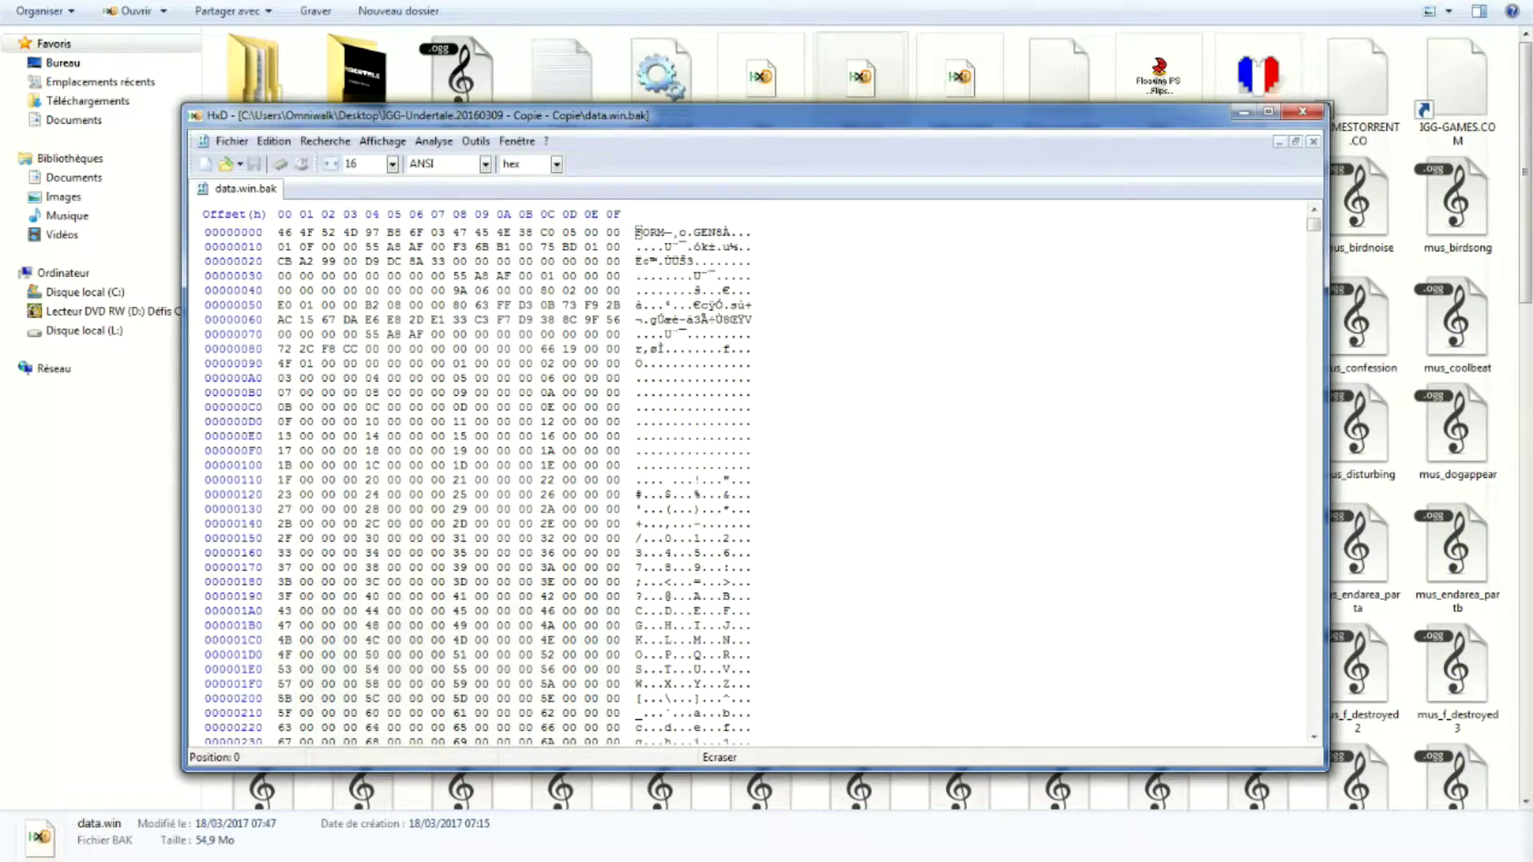
key("ctrl+g")
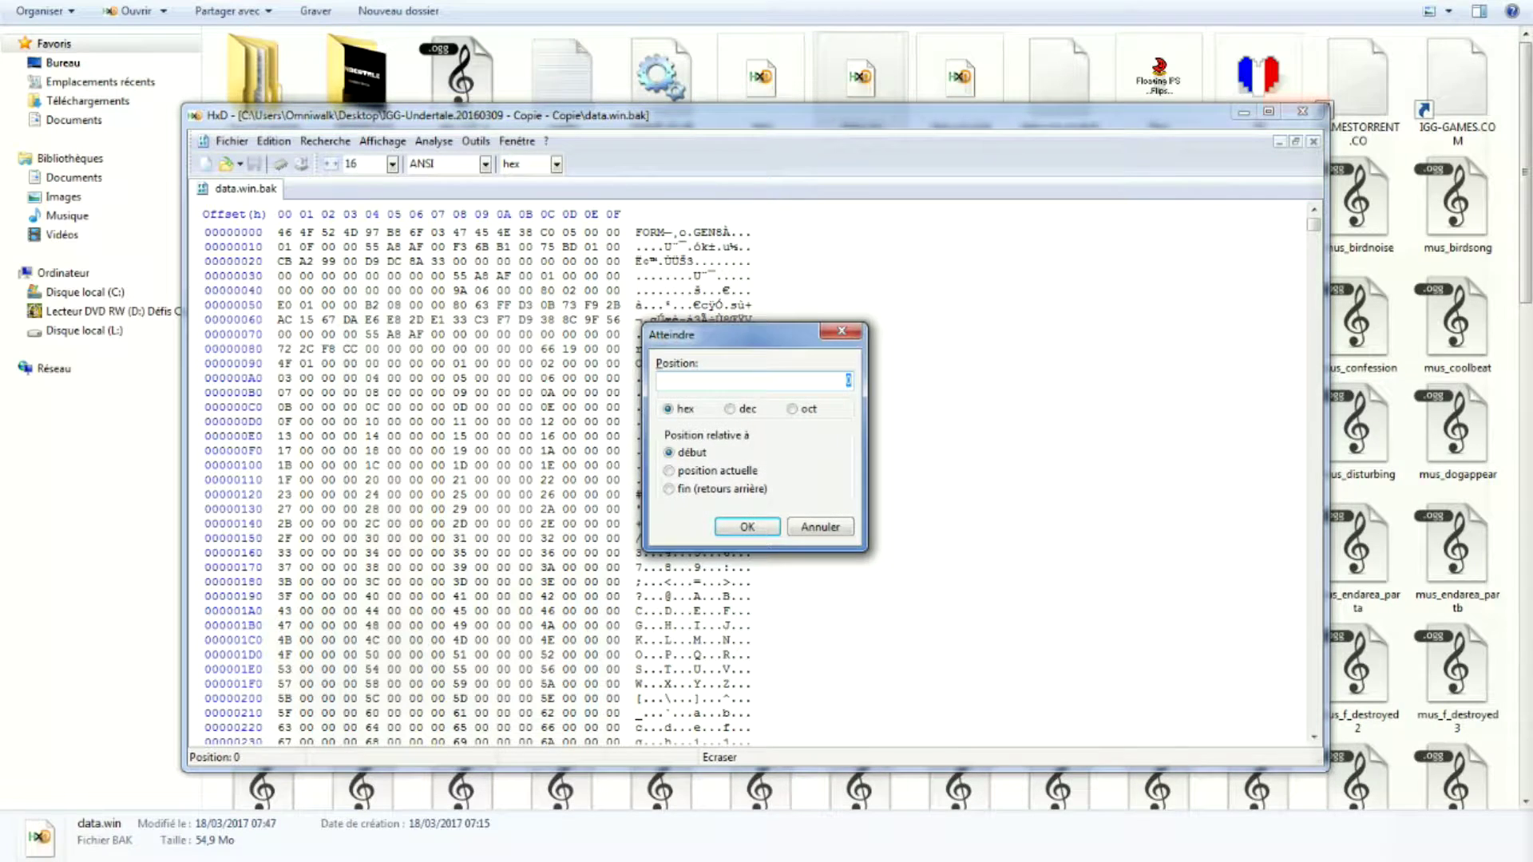
key("ctrl+v")
key("Return")
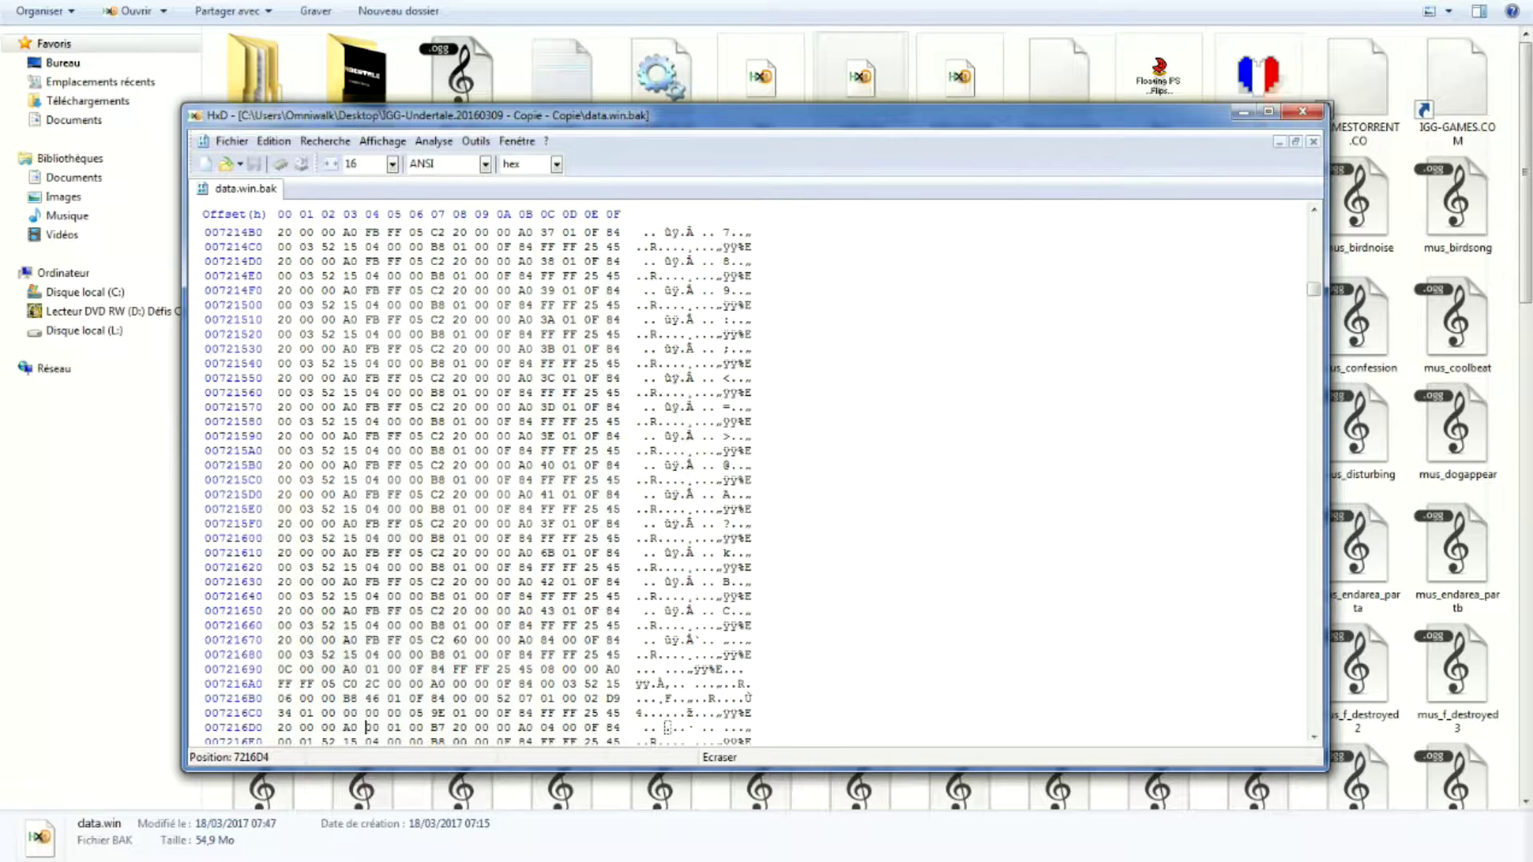
Select the four-byte block 7216D4-7216D7 in data.win.bak to check it, then close HxD.
key("shift+Right")
key("shift+Right")
key("shift+Right")
key("shift+Right")
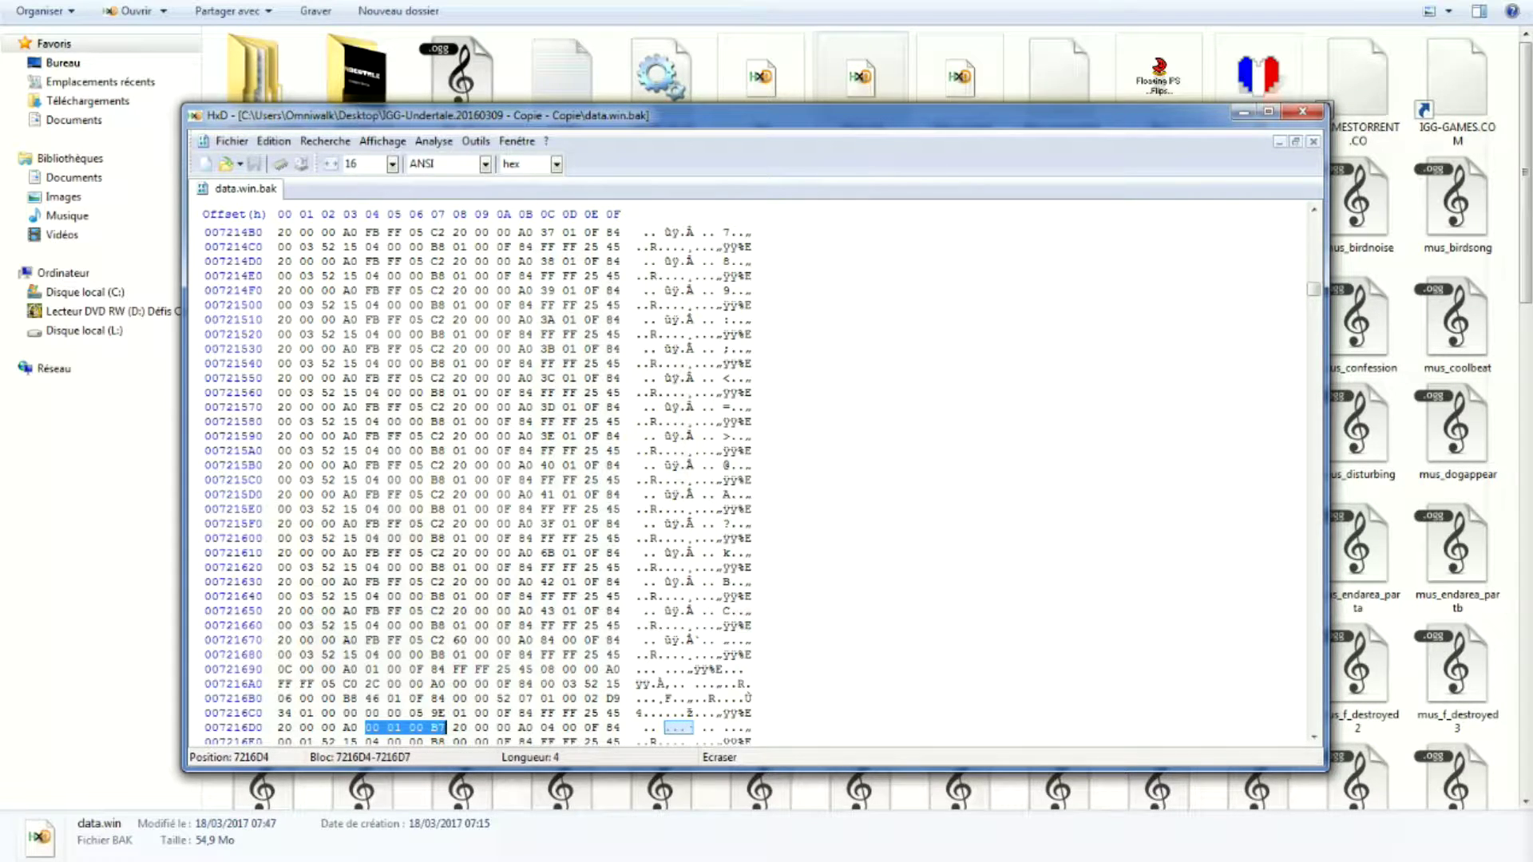
left_click(1303, 111)
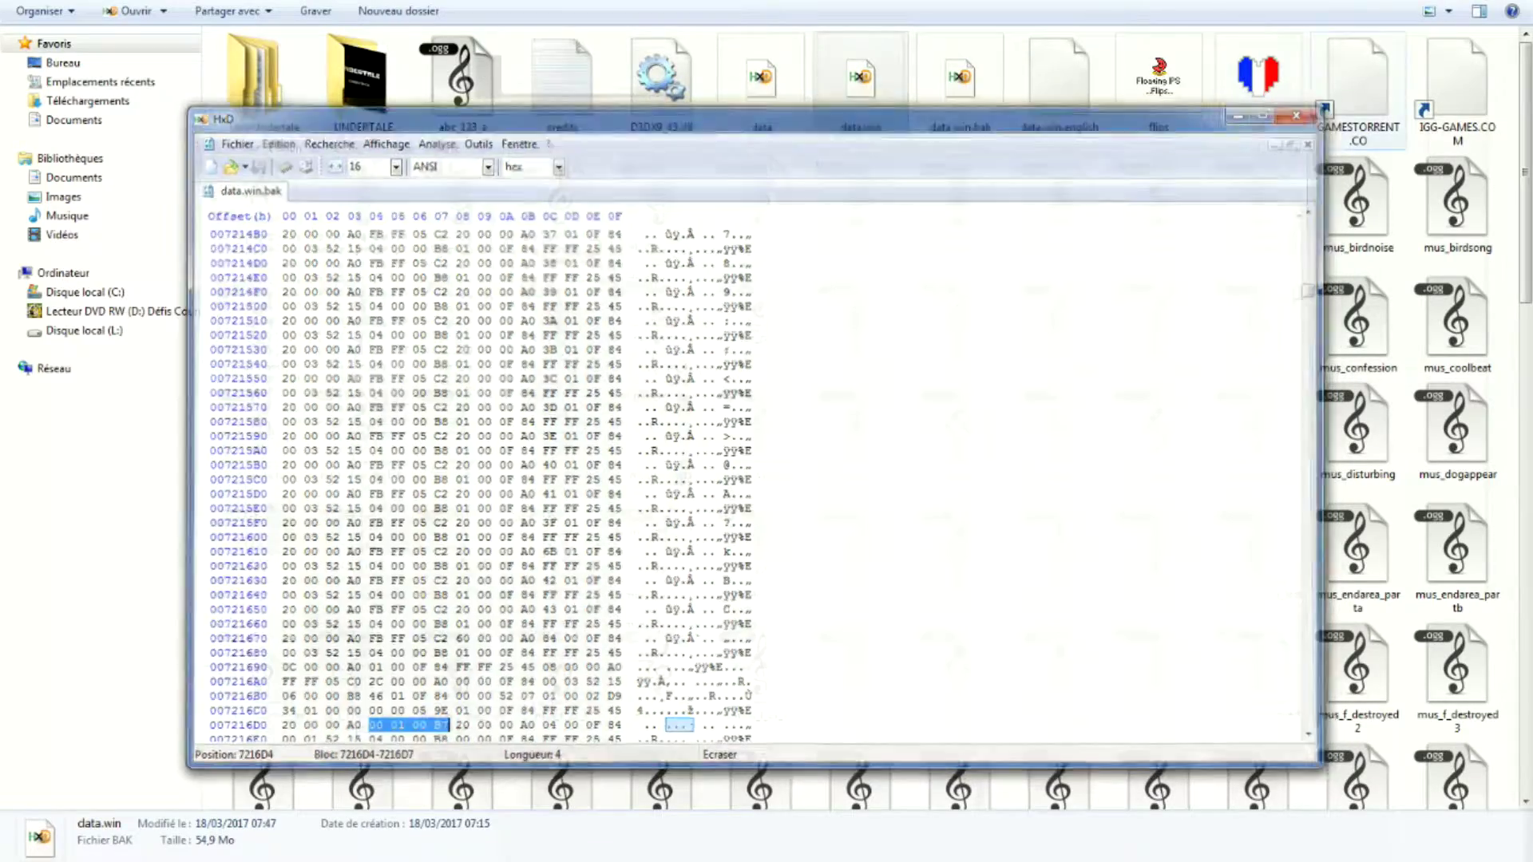
Test the UNDERTALE application from the copied game folder by loading the saved game, then close the game window.
left_click(860, 667)
scroll(860, 667, "down", 15)
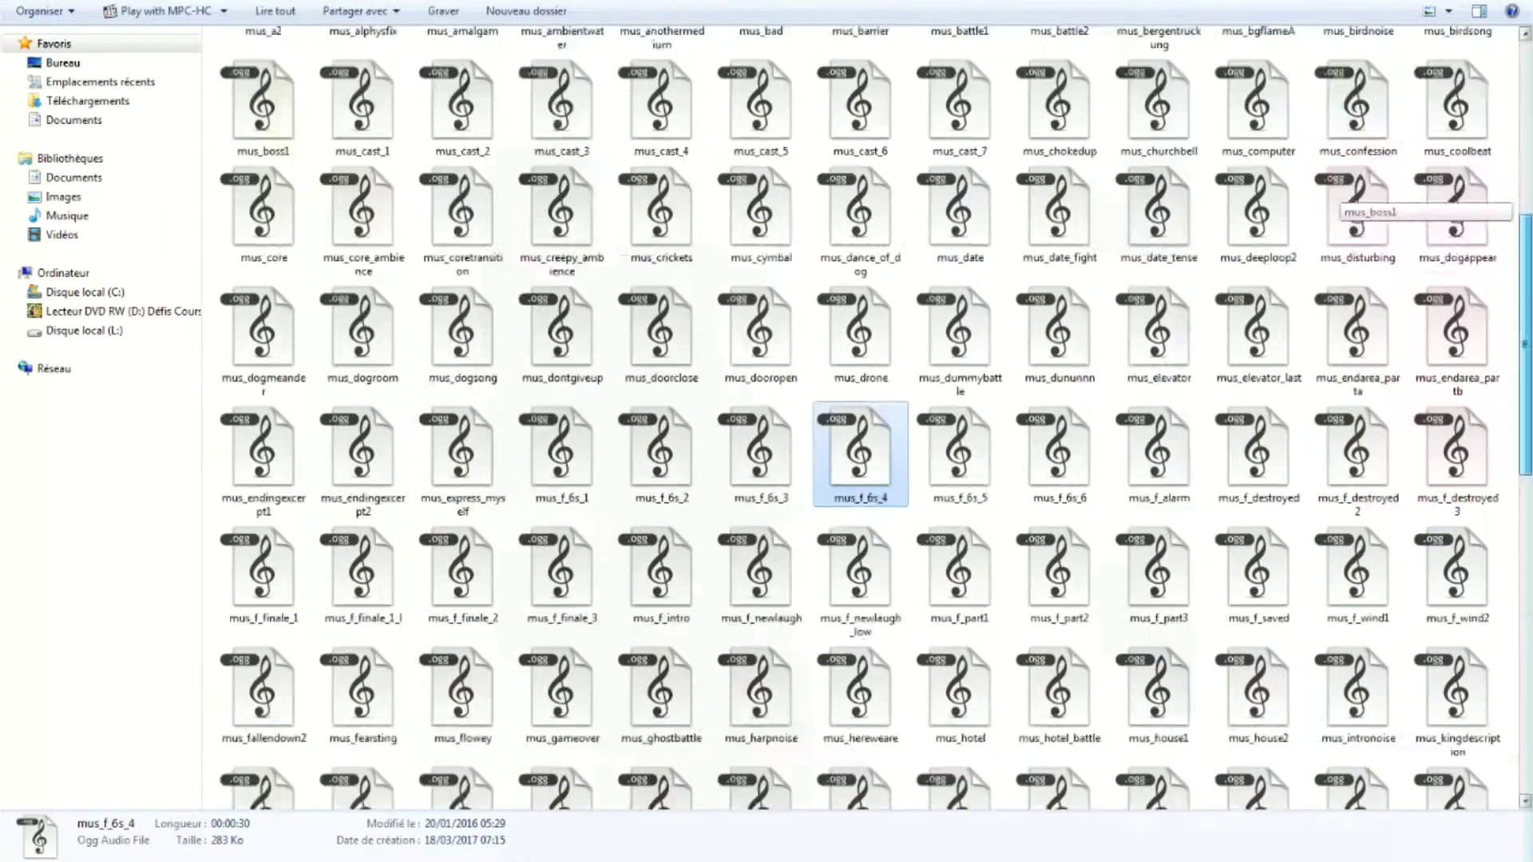
left_click(263, 754)
key("Return")
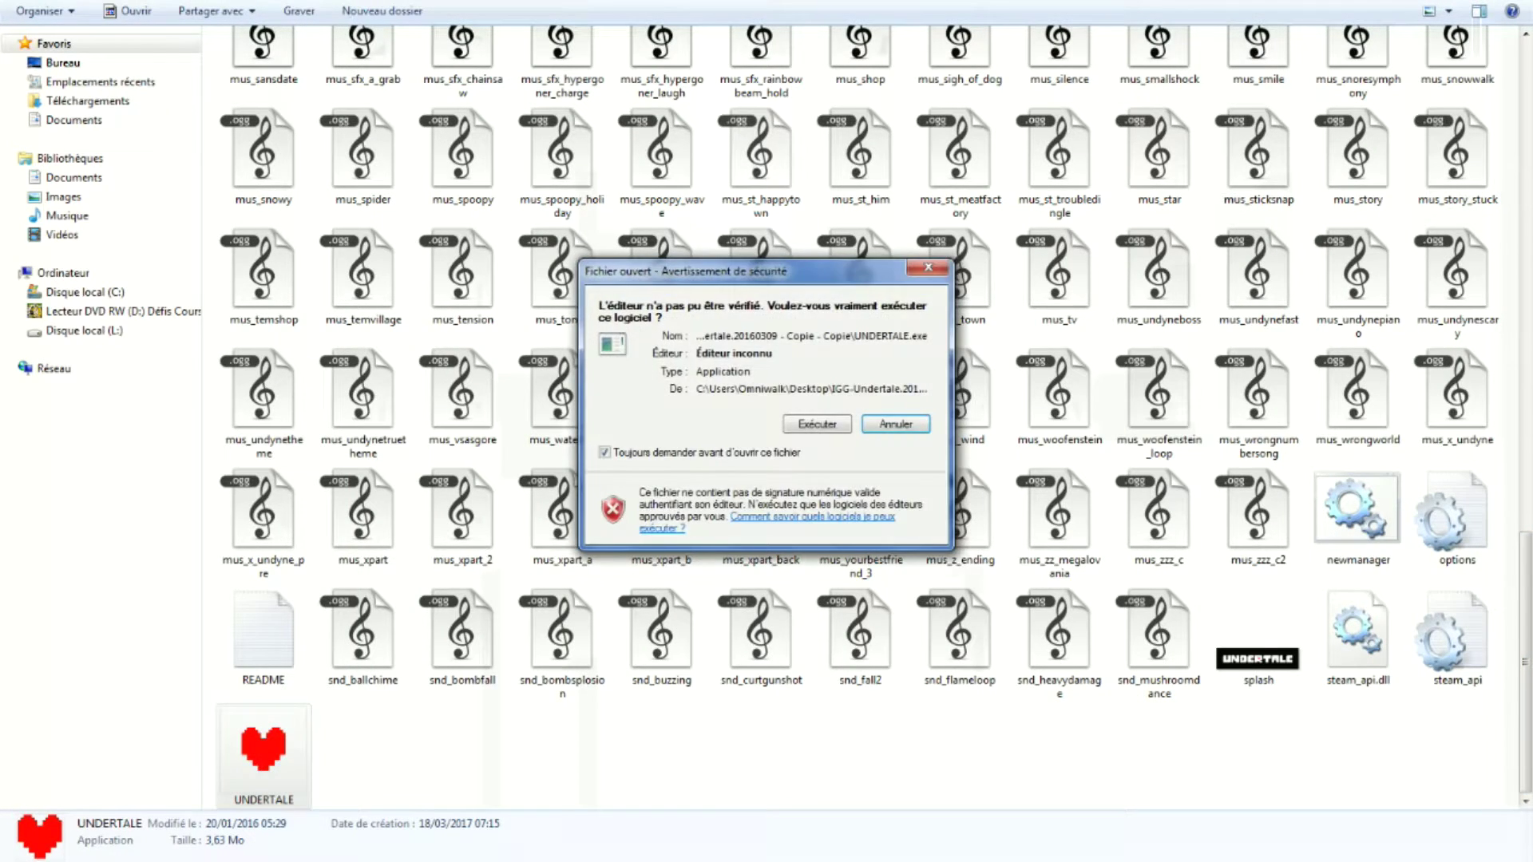
key("alt+e")
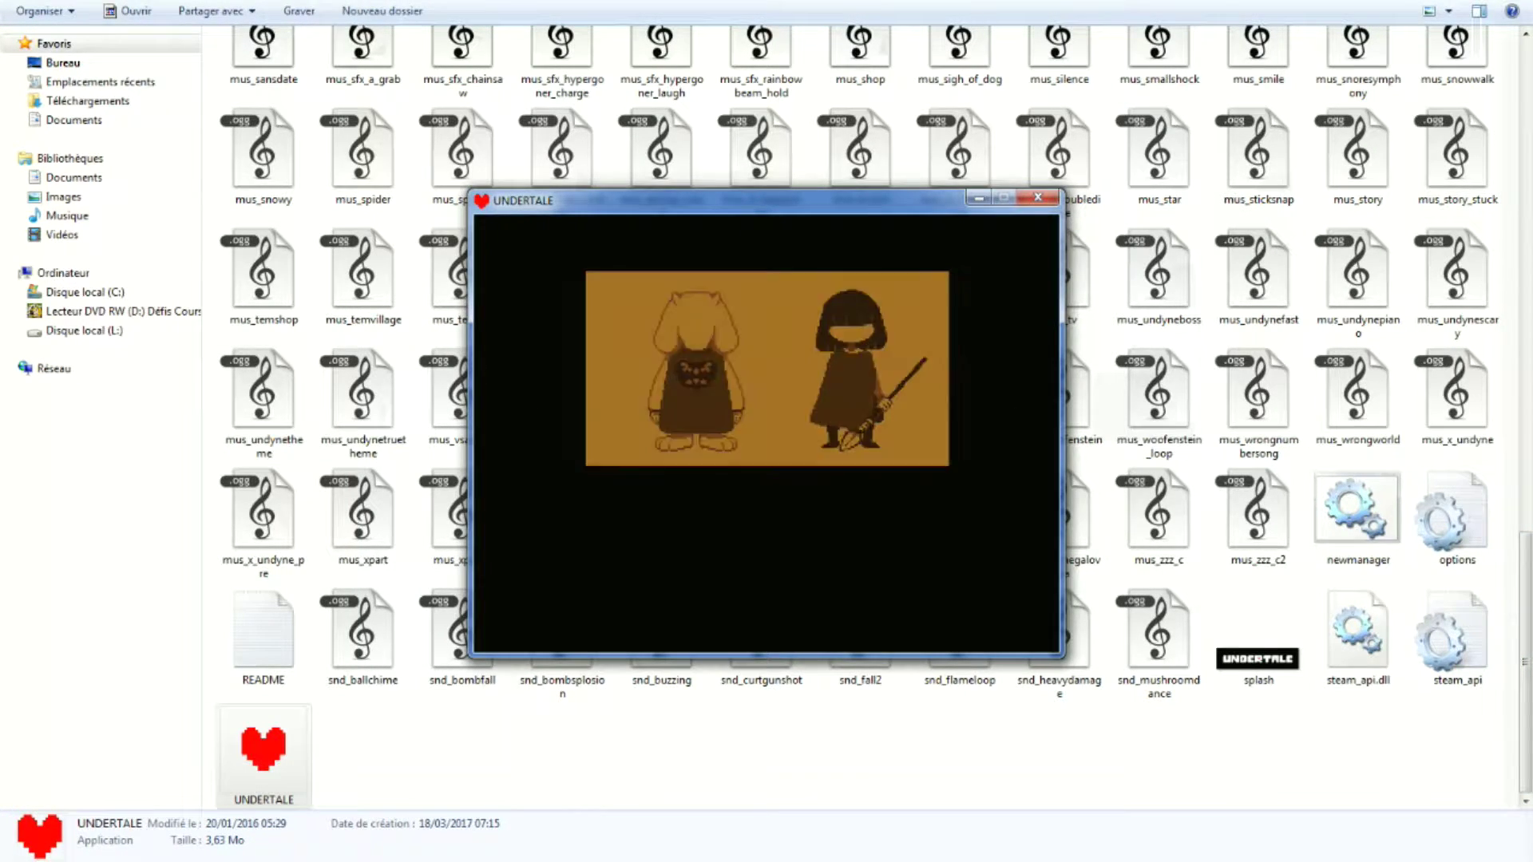
key("Return")
key("Return")
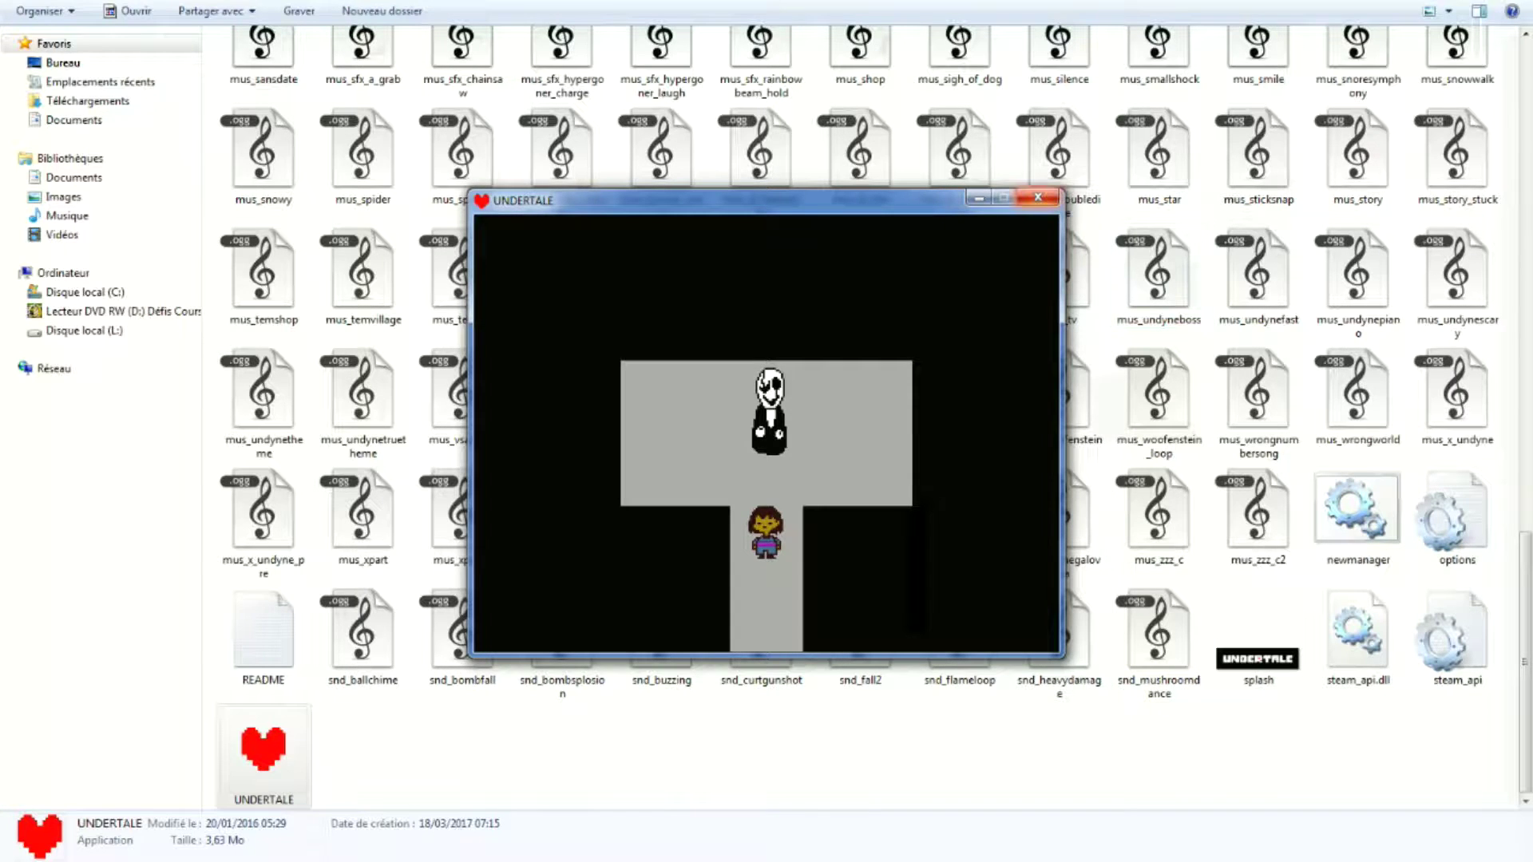
left_click(1038, 197)
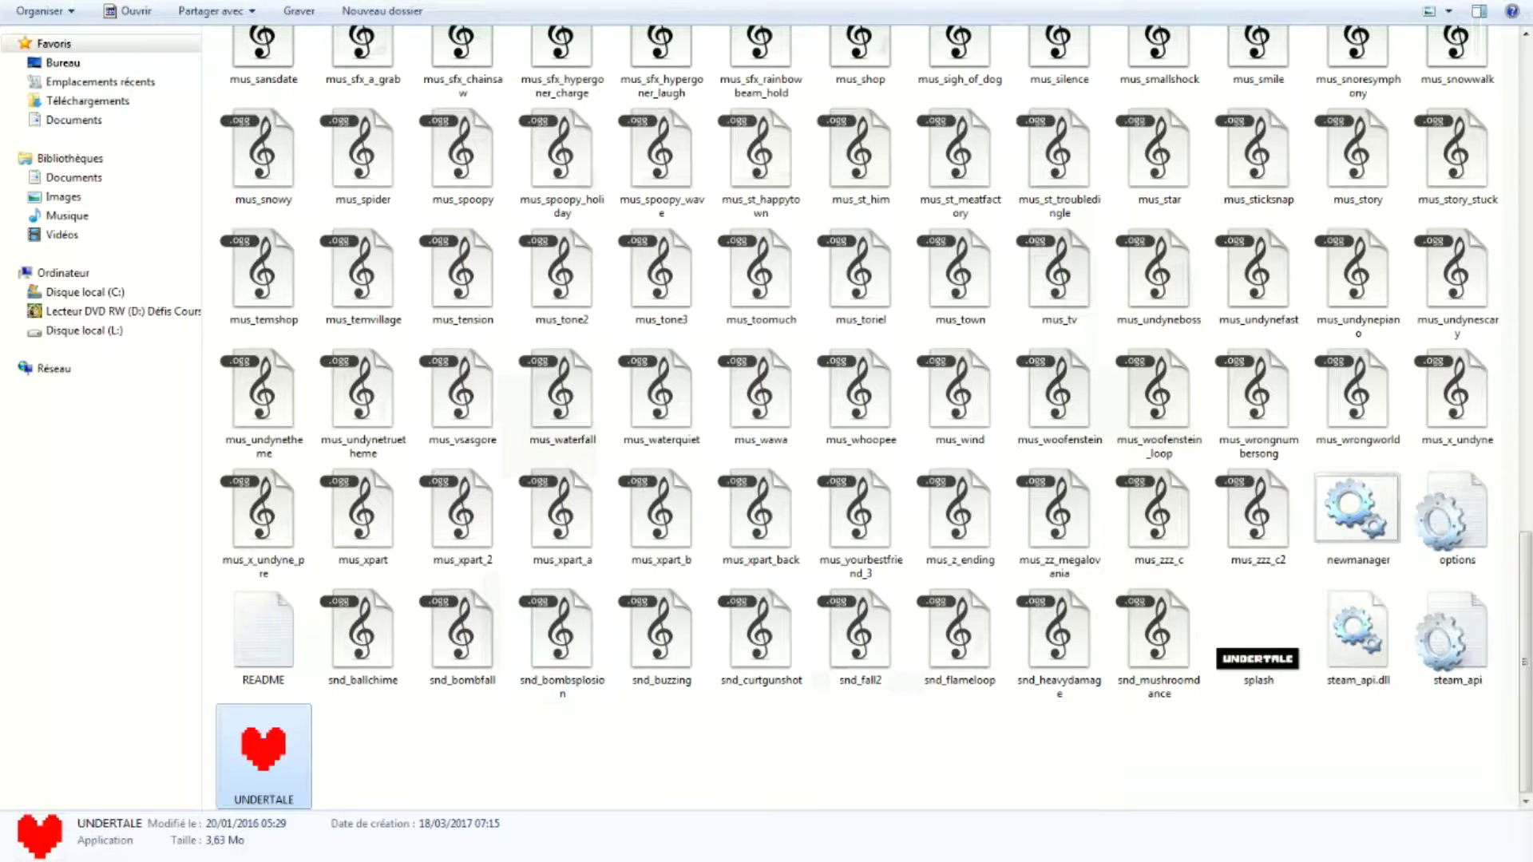
Switch to the UNDERTALE save folder and open its undertale configuration file.
mouse_move(160, 859)
mouse_move(316, 787)
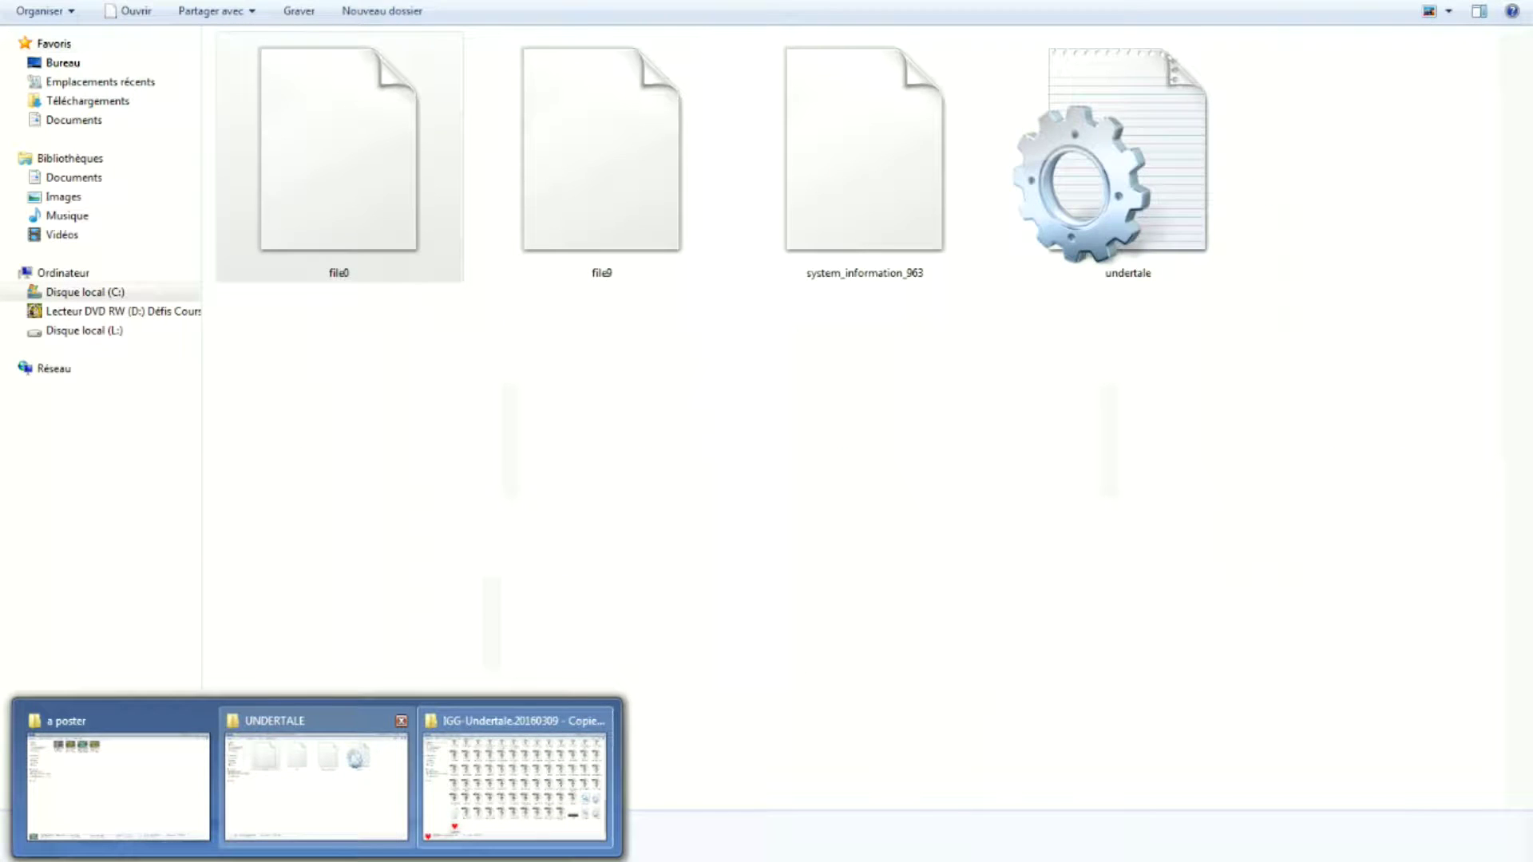
left_click(316, 778)
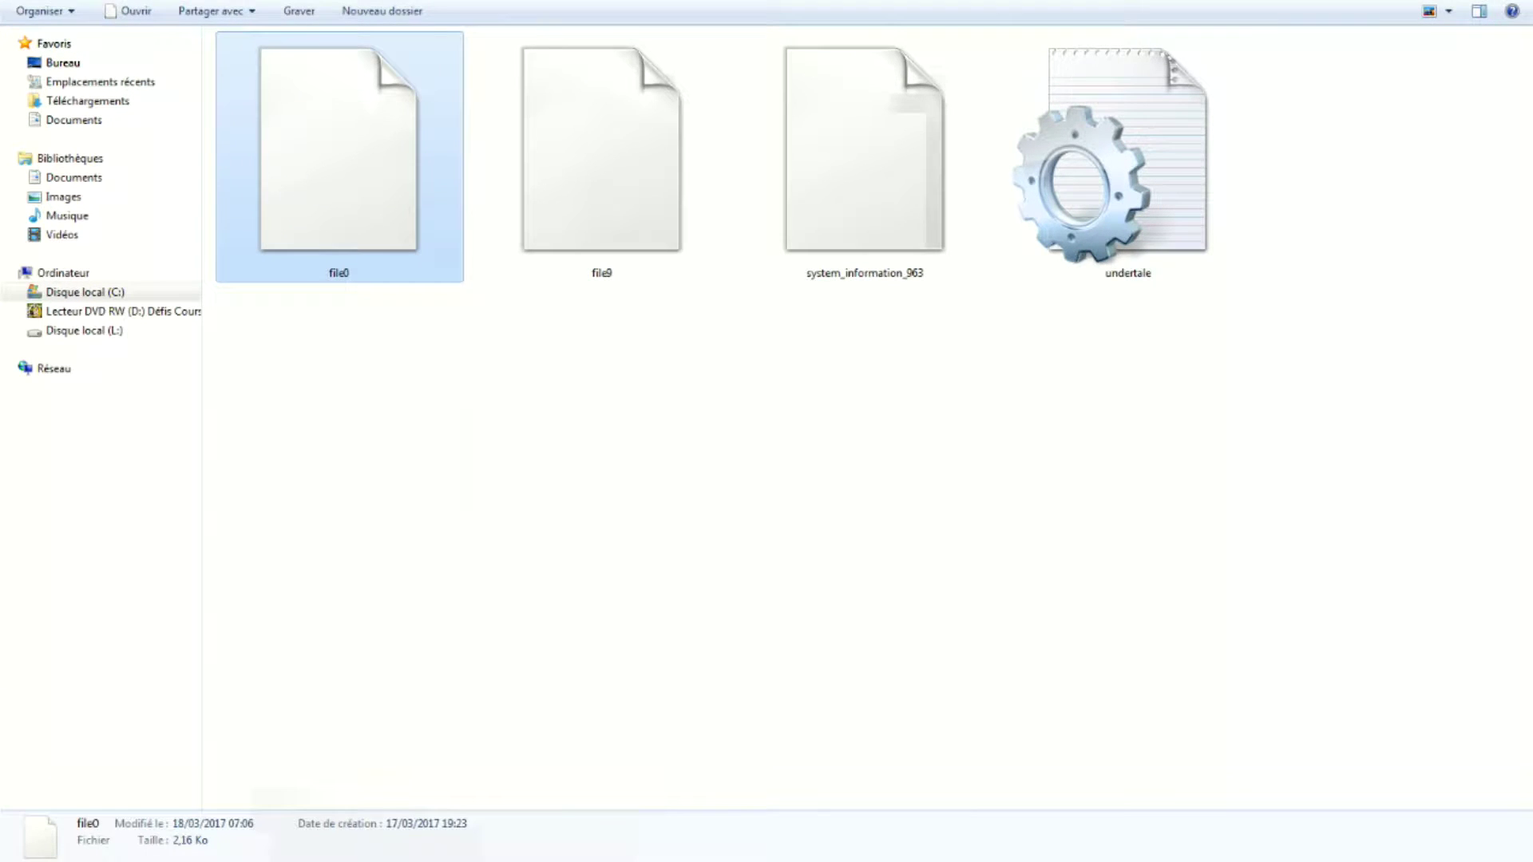
double_click(1127, 159)
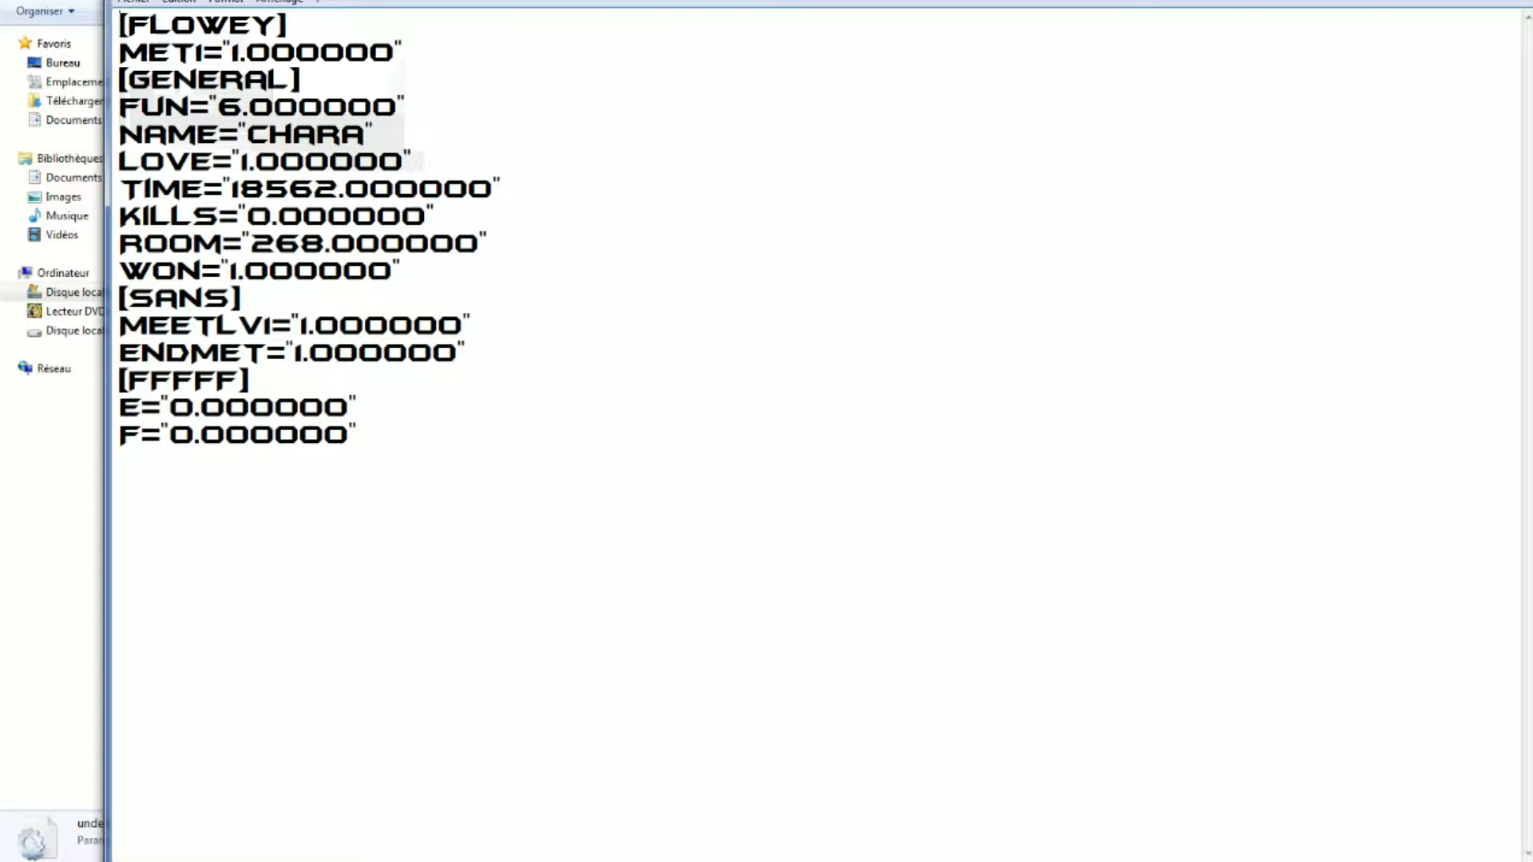
Check the room list on the sticky note, set the Room value in the configuration file to 272, and close the file.
left_click_drag(325, 244, 301, 244)
key("shift+Left")
key("shift+Left")
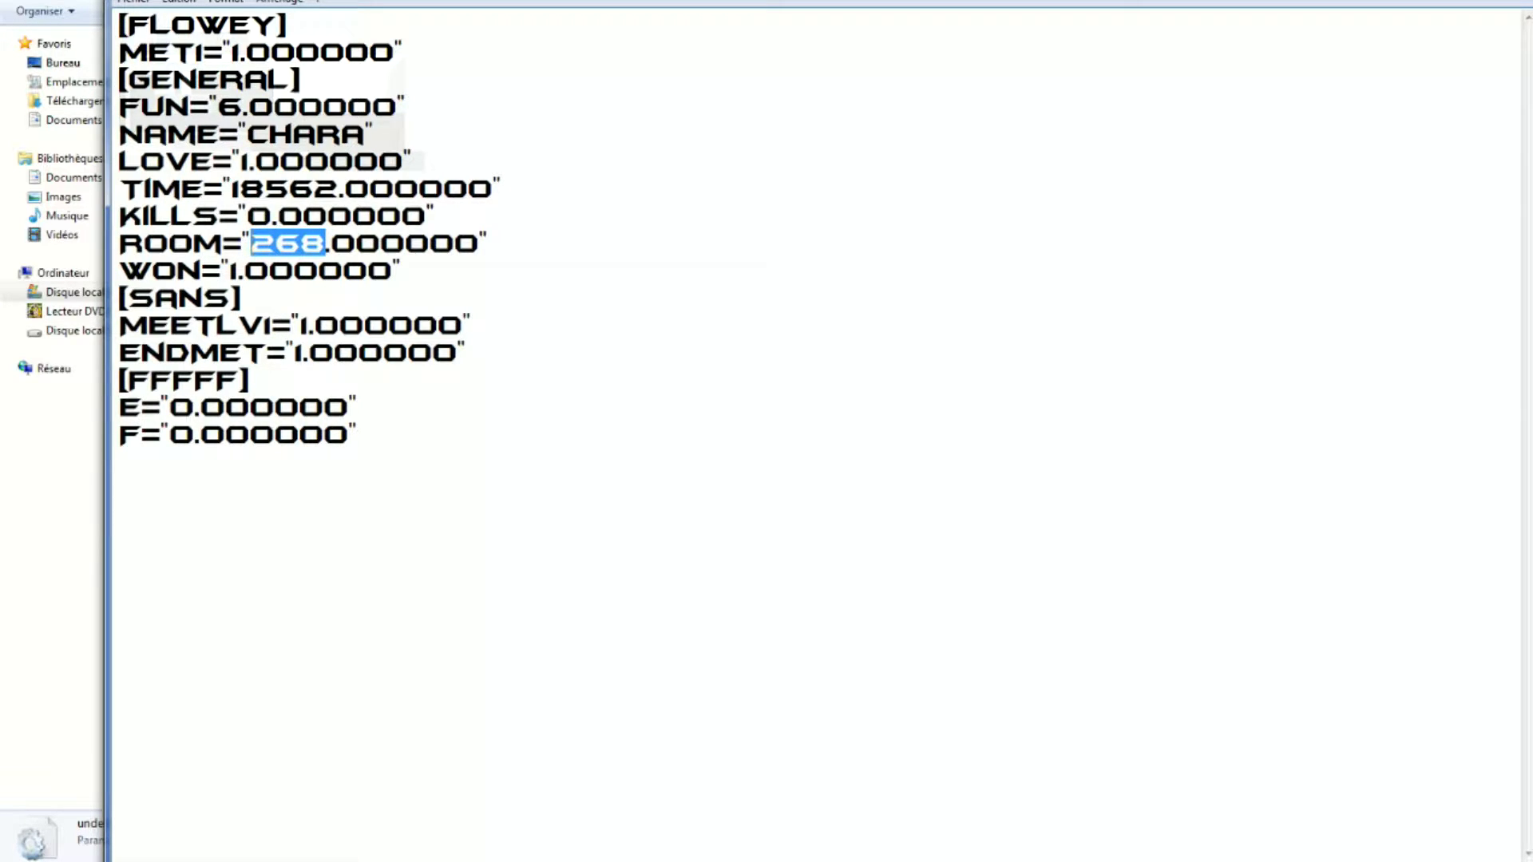
key("alt+Tab")
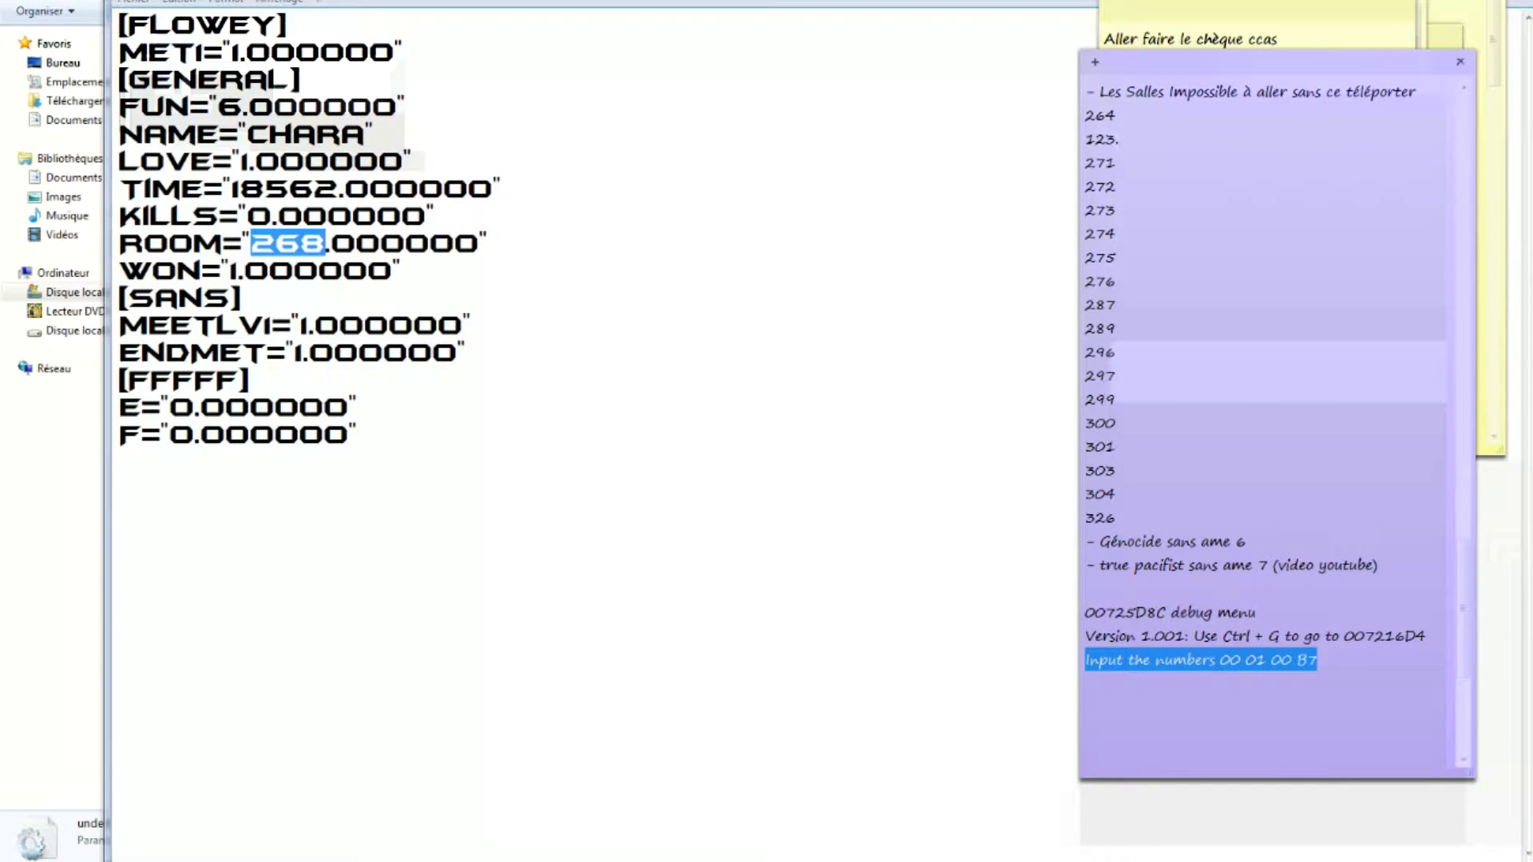
left_click(325, 243)
left_click_drag(325, 243, 276, 244)
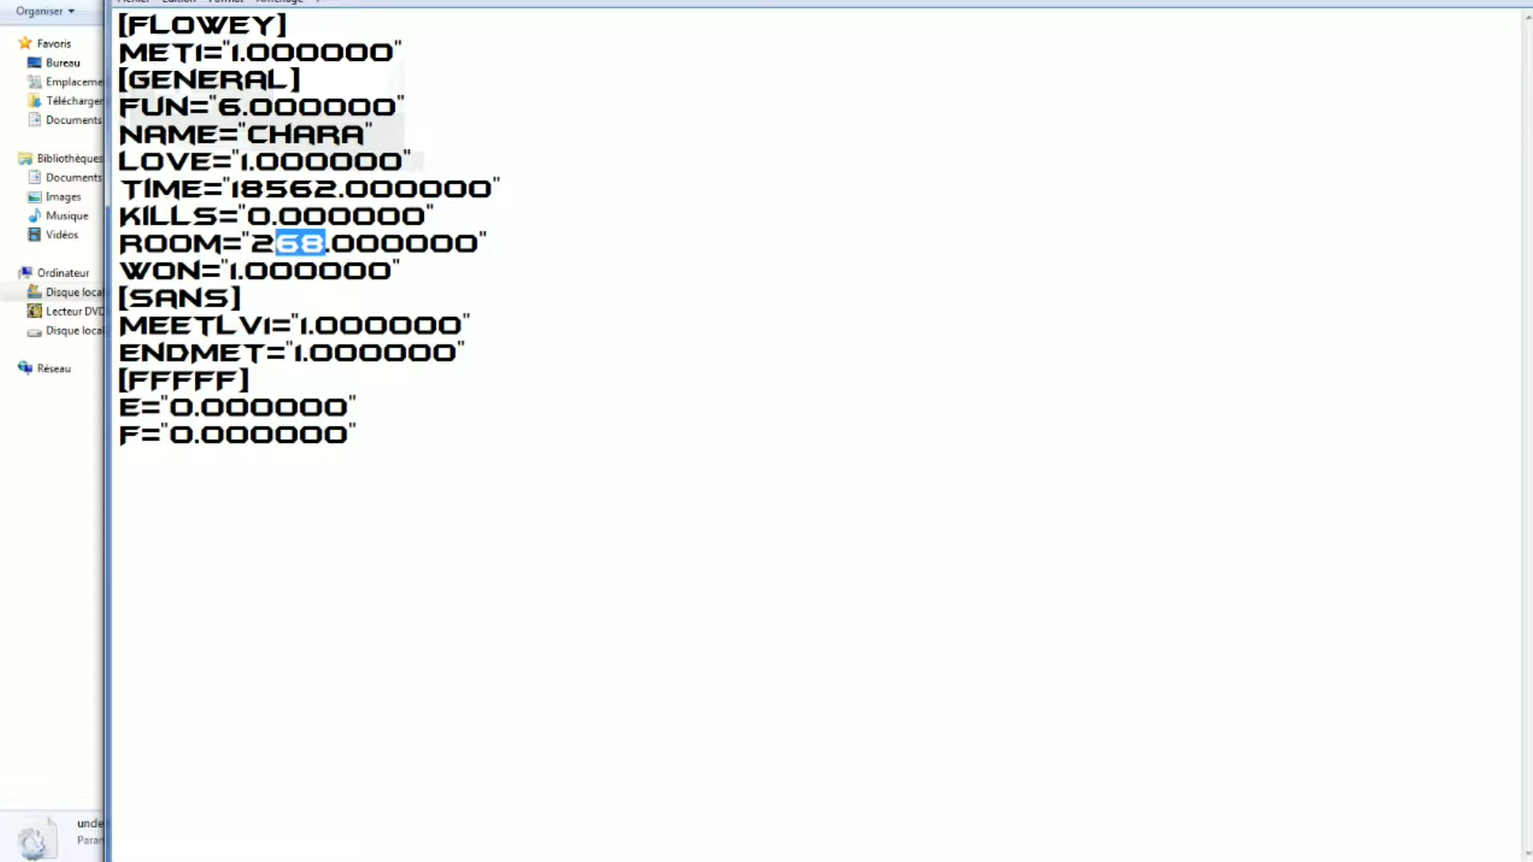
type("72")
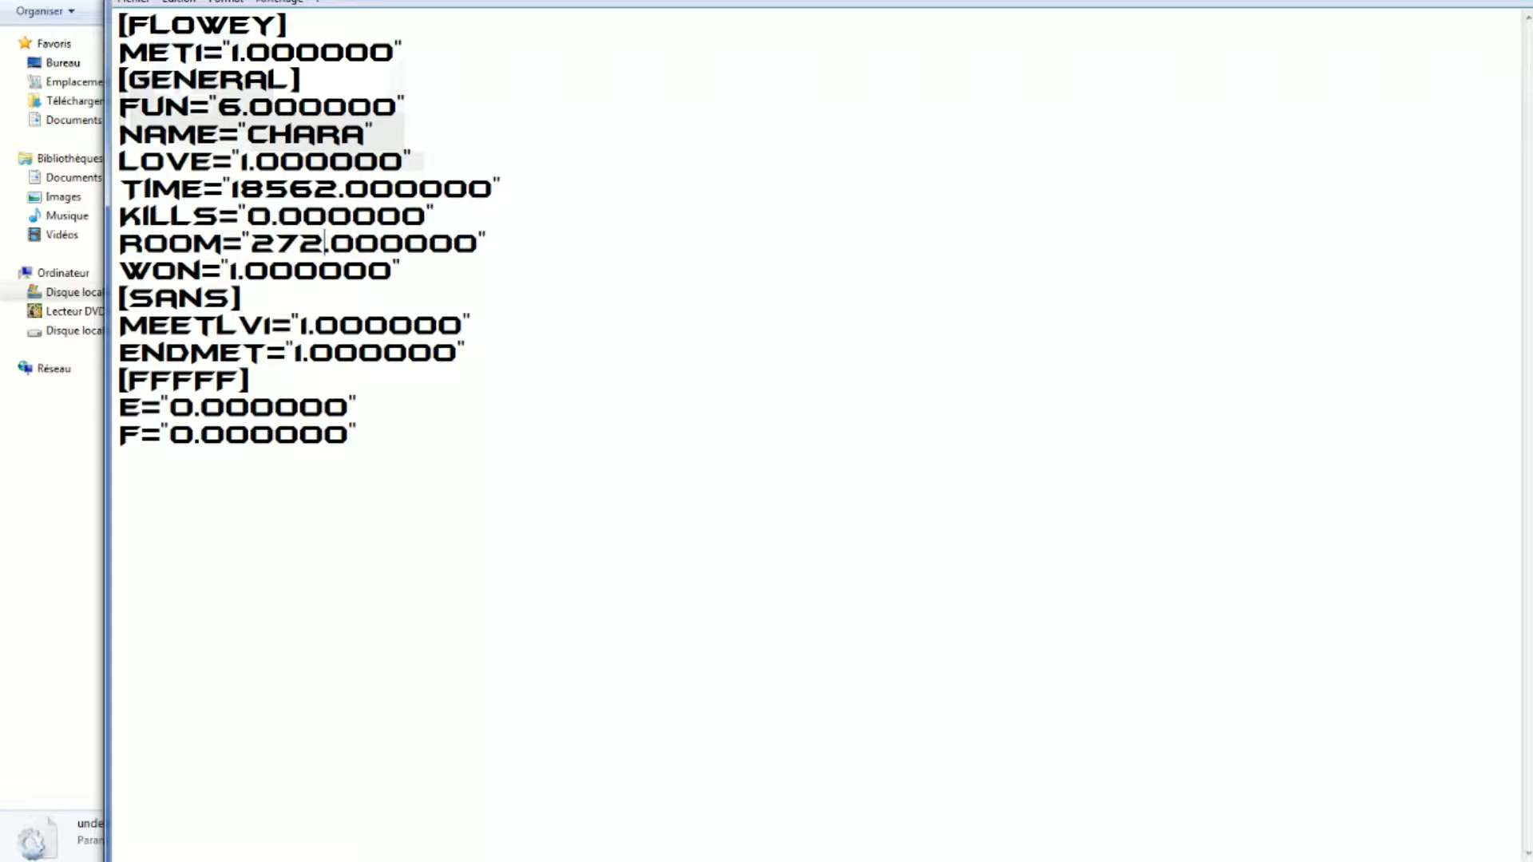
key("alt+F4")
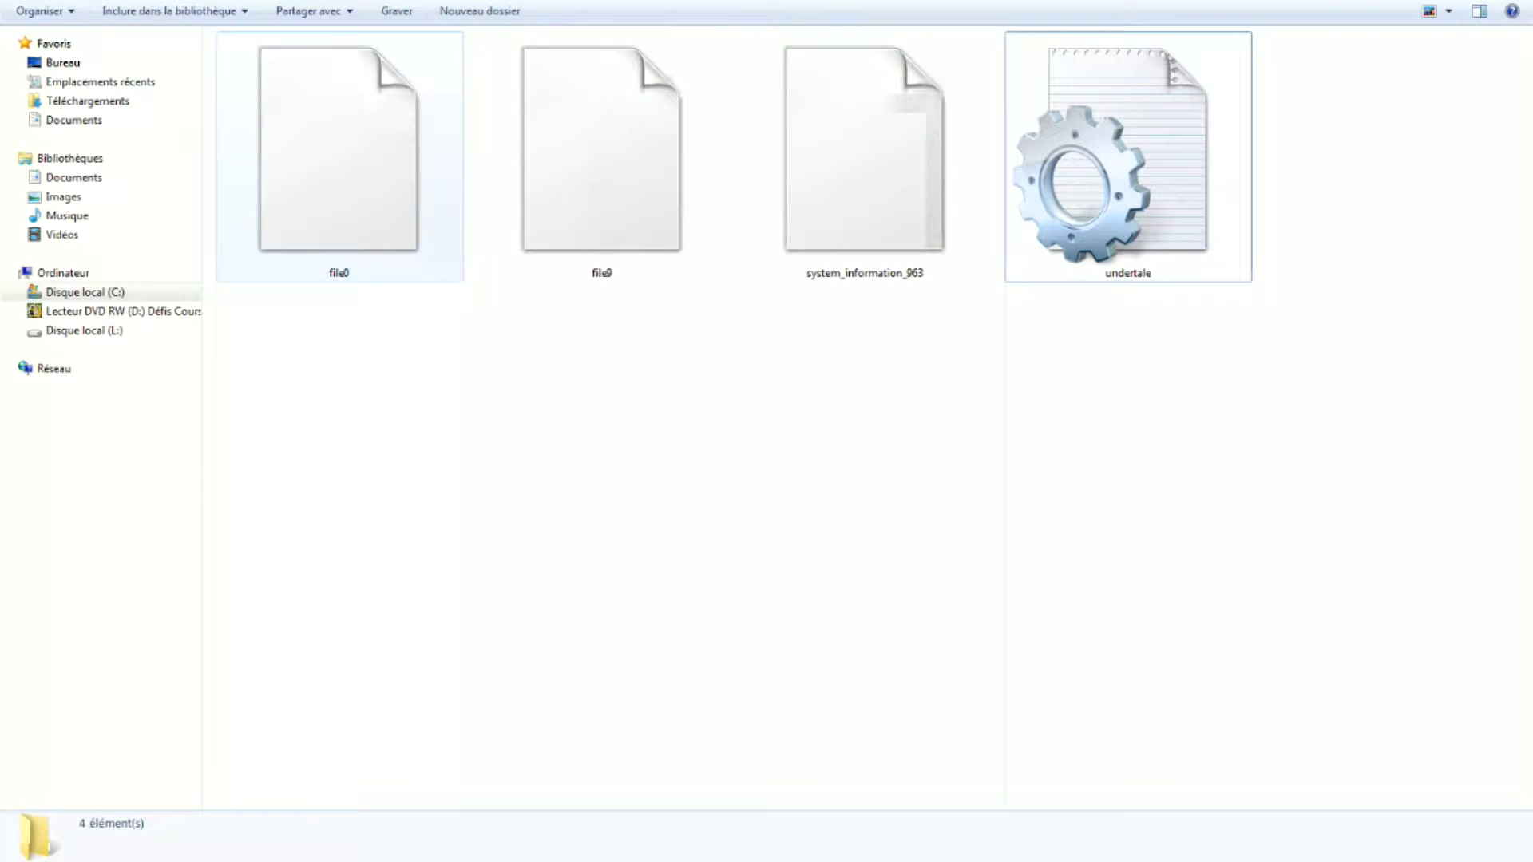
Open file0 as text, set the room number on the line below 407 to 272, and close it with the change saved.
double_click(338, 156)
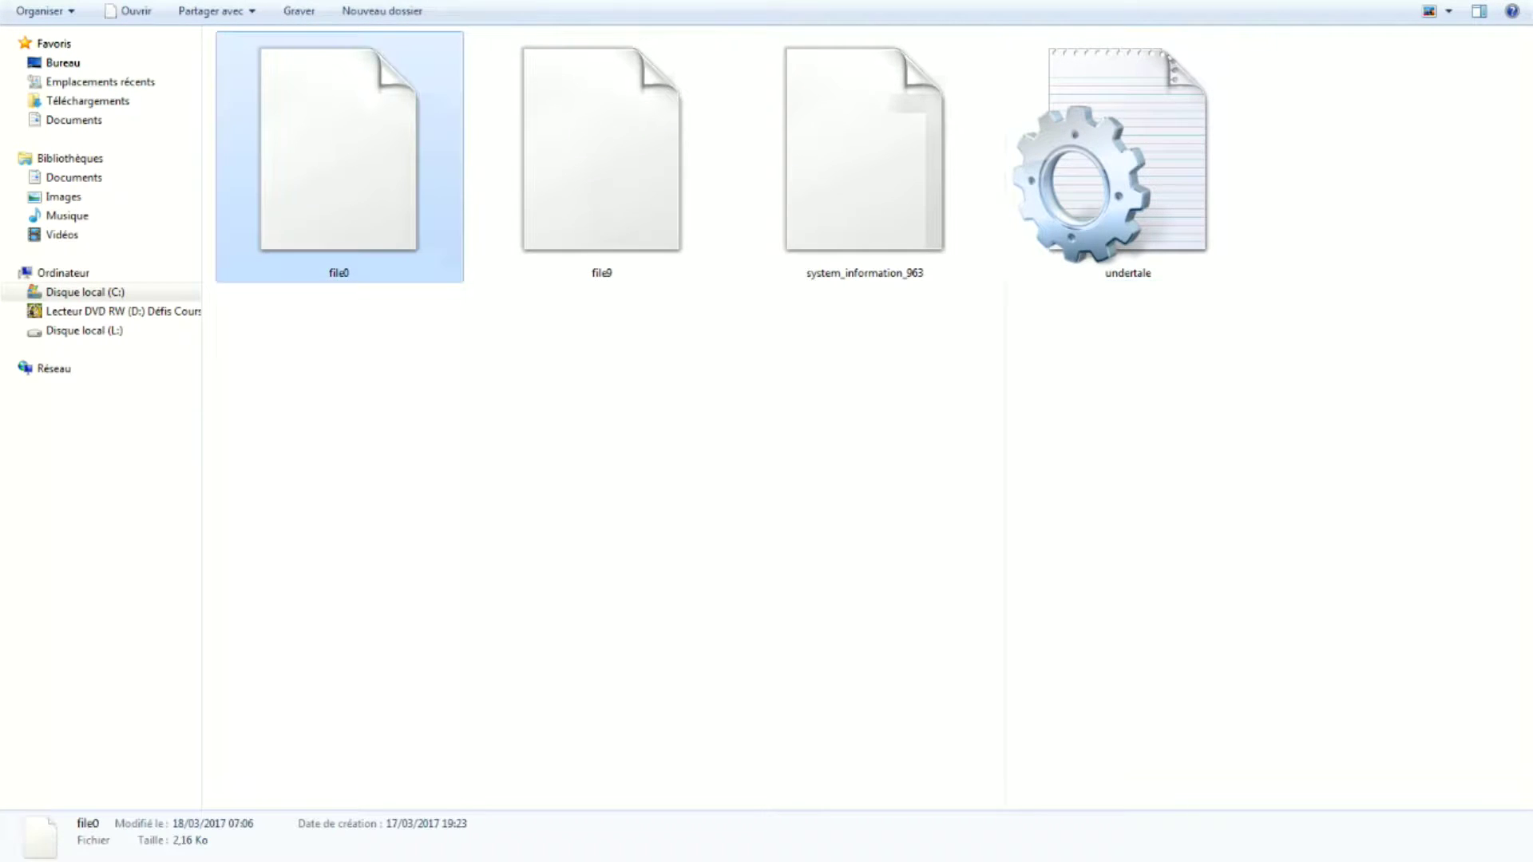
double_click(623, 328)
left_click_drag(1526, 48, 1526, 822)
left_click_drag(193, 816, 119, 816)
left_click(193, 816)
type("272")
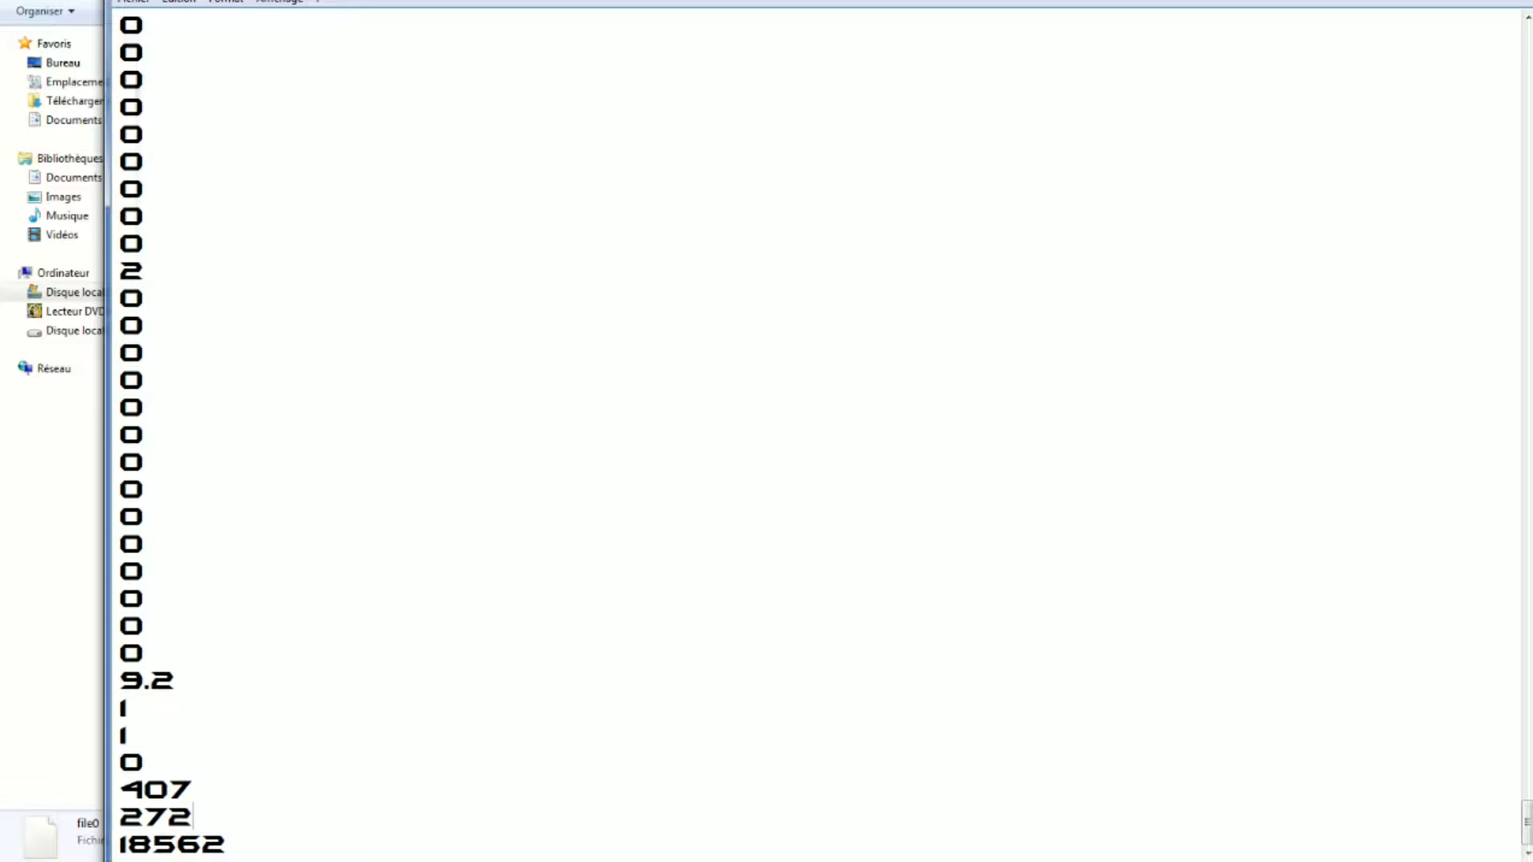
key("alt+F4")
key("Return")
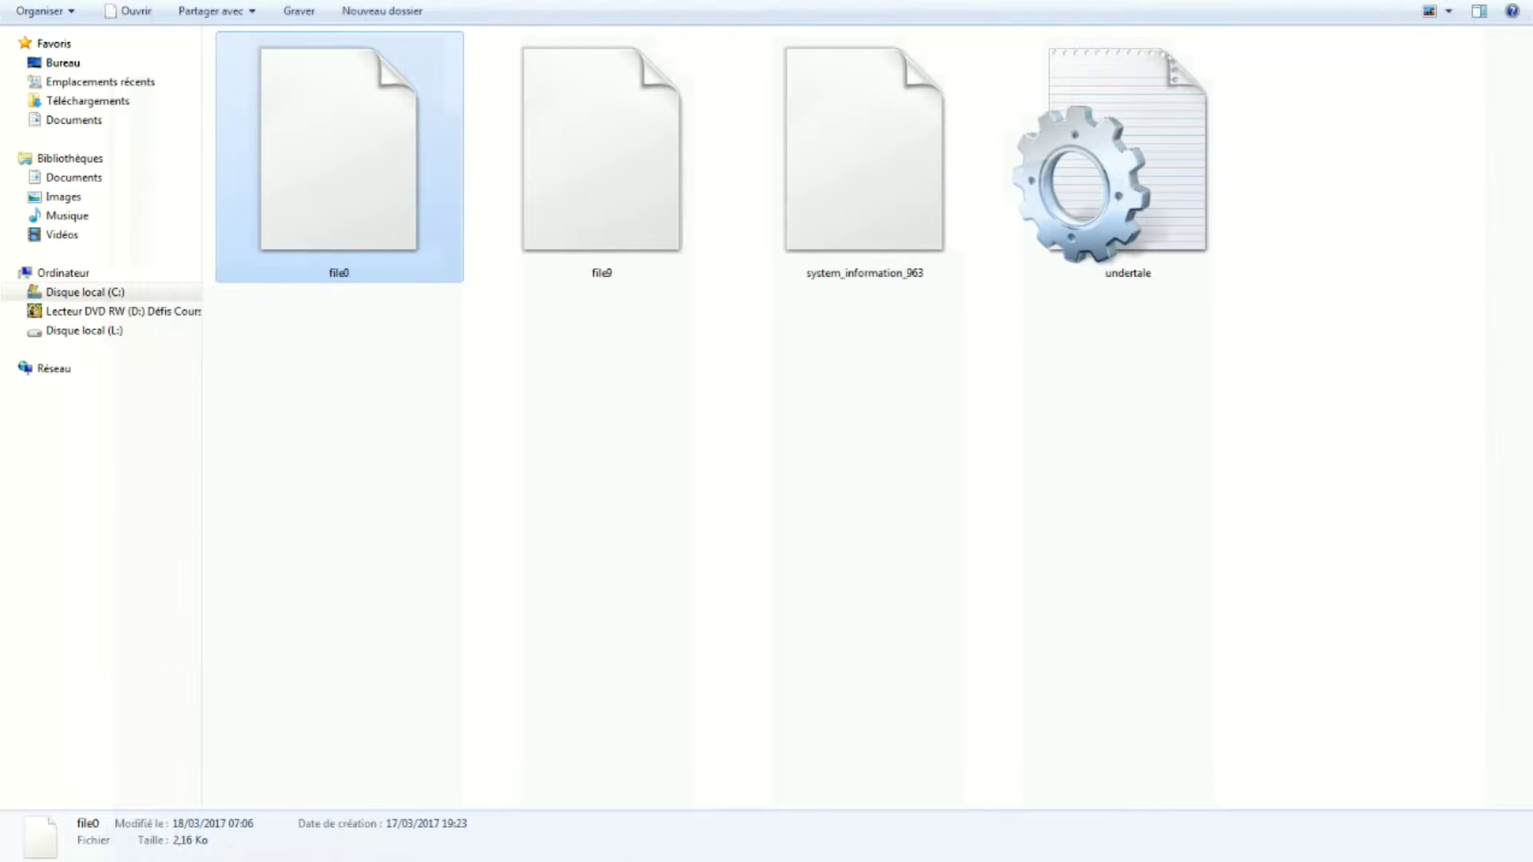
Run UNDERTALE.exe from the IGG-Undertale.20160309 folder and load the edited save.
key("alt+Tab")
key("alt+Tab")
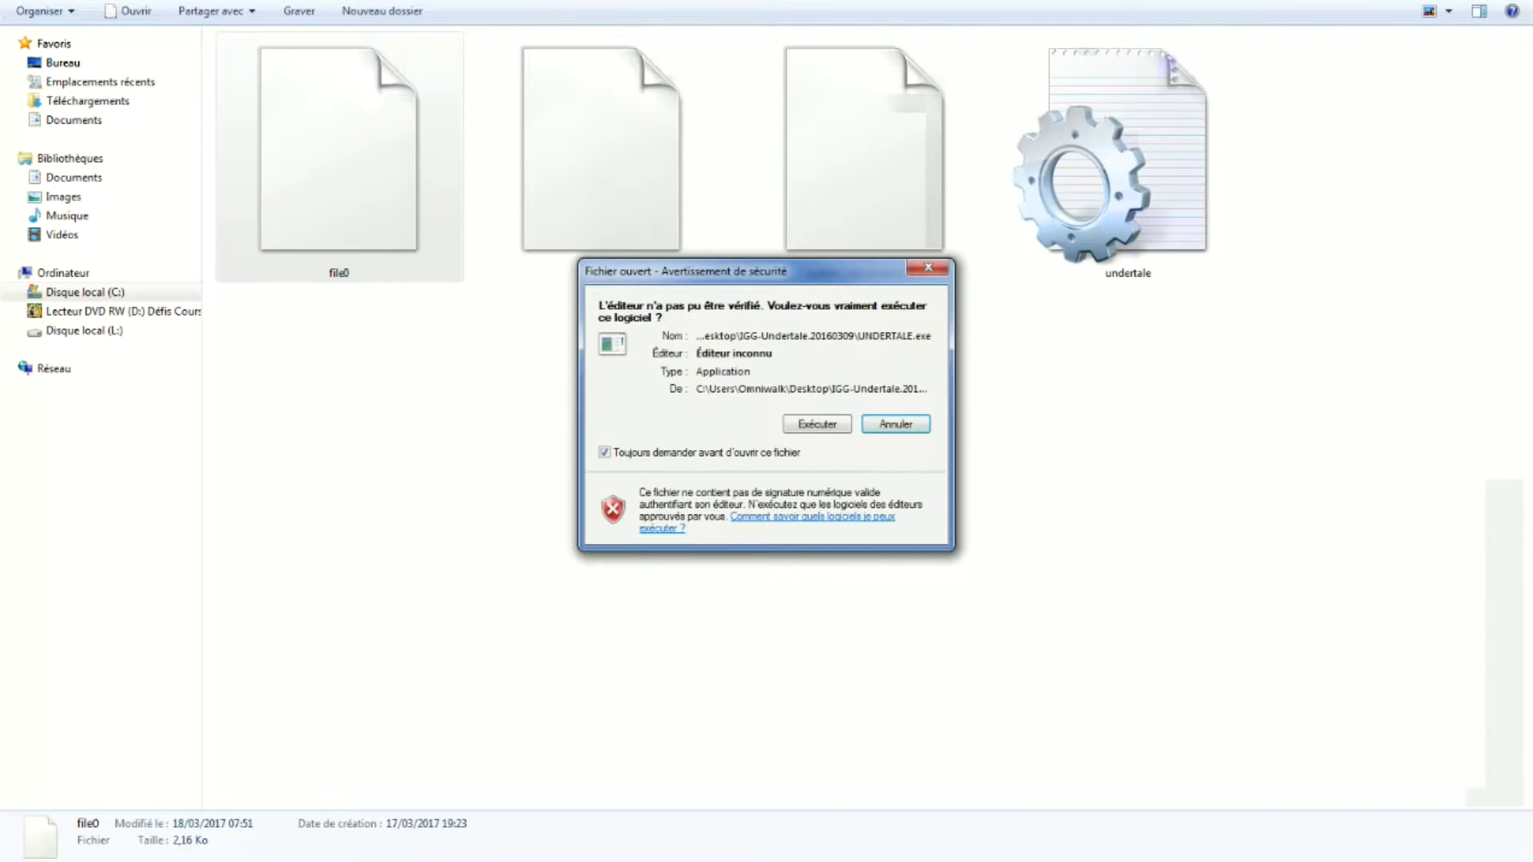
key("alt+e")
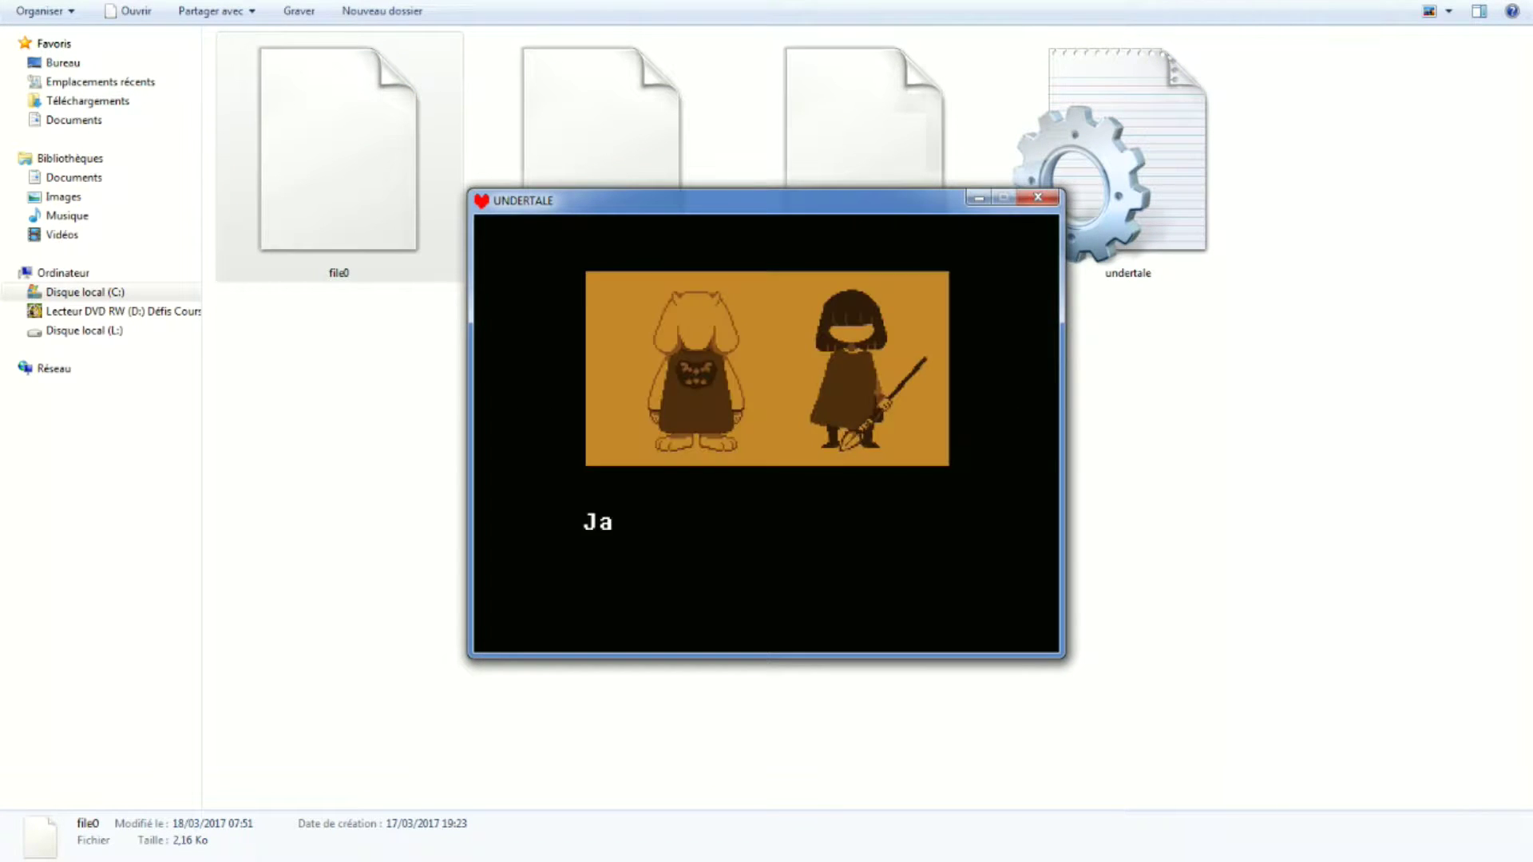
key("Return")
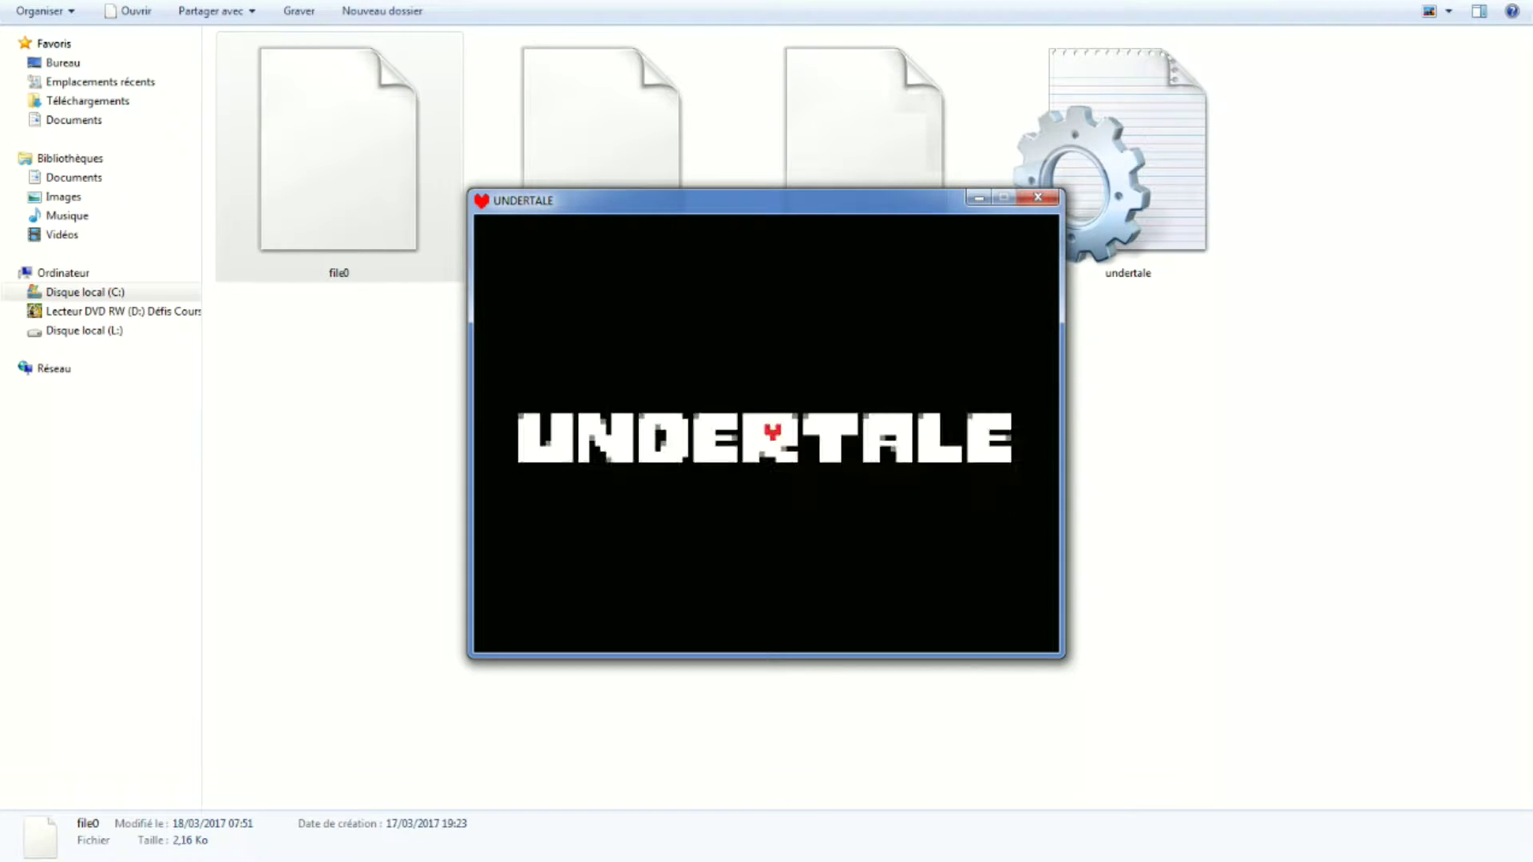
key("Return")
key("Return")
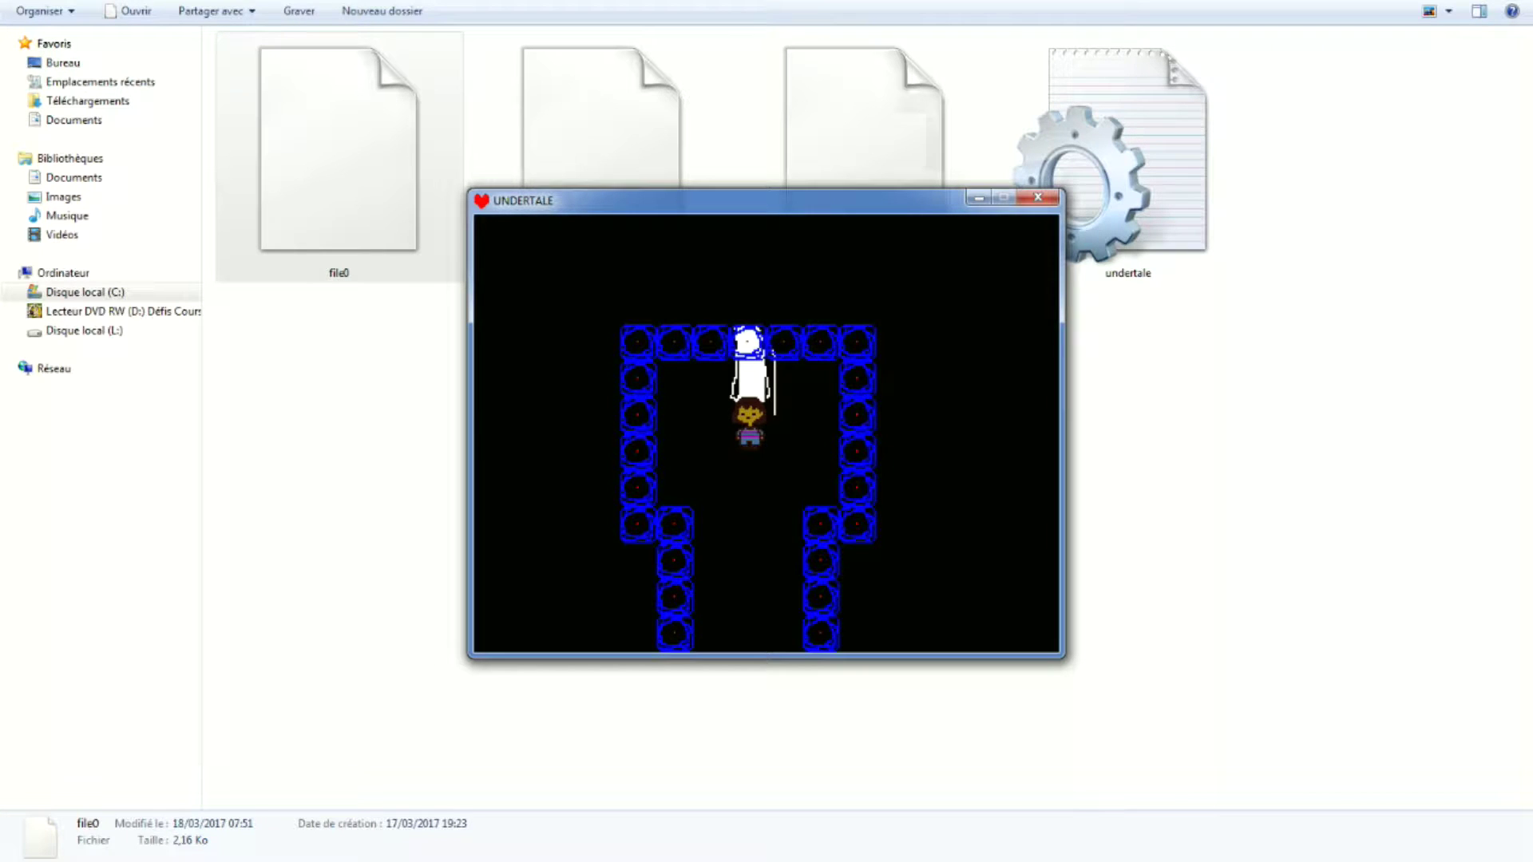
Walk the character around the white figure inside the blue-walled room.
key("Up")
key("Down")
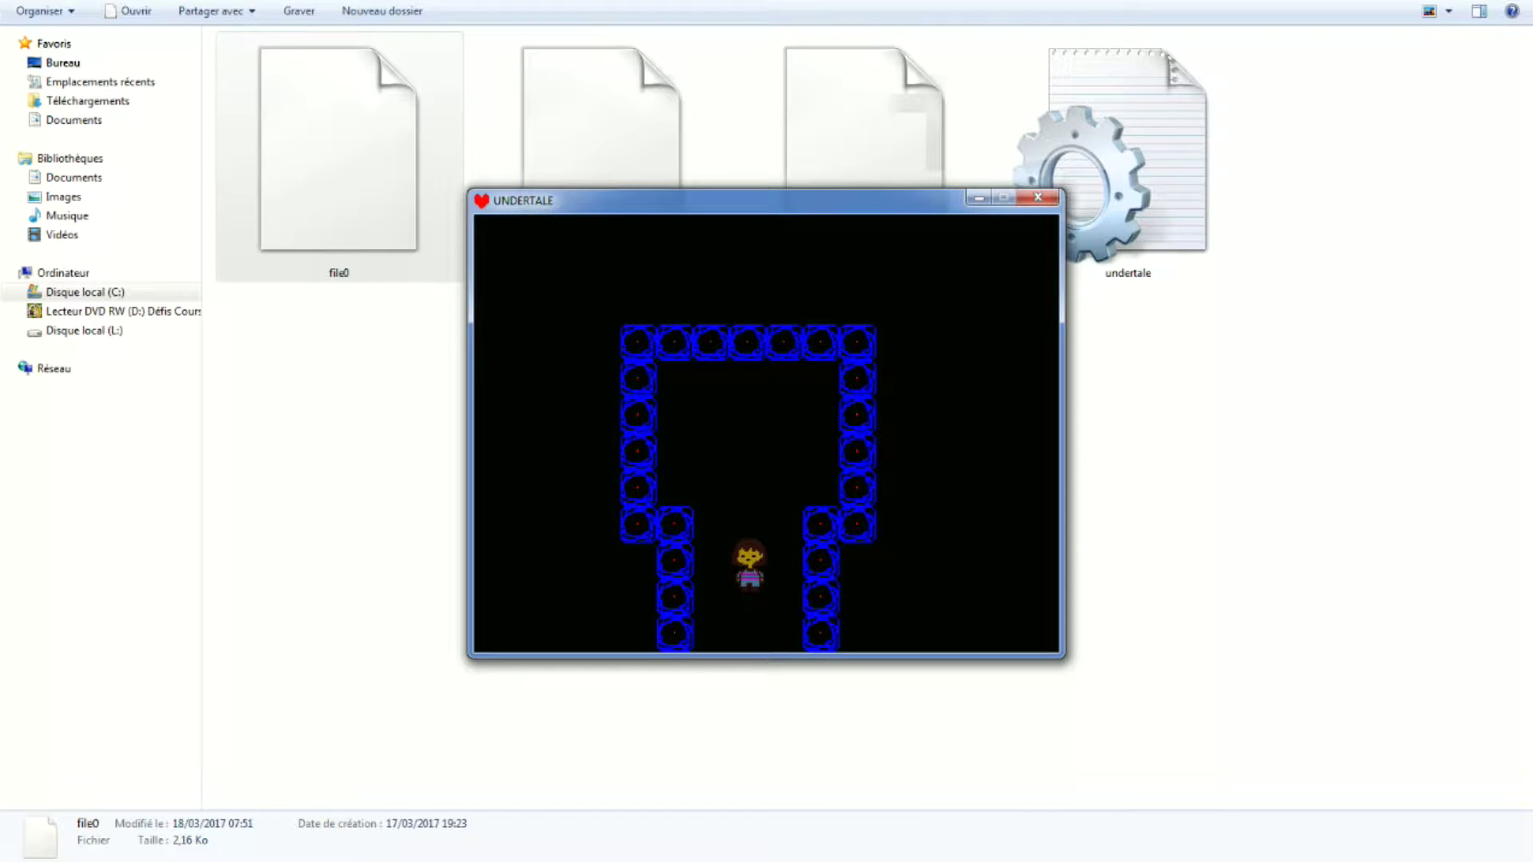
key("Up")
key("Left")
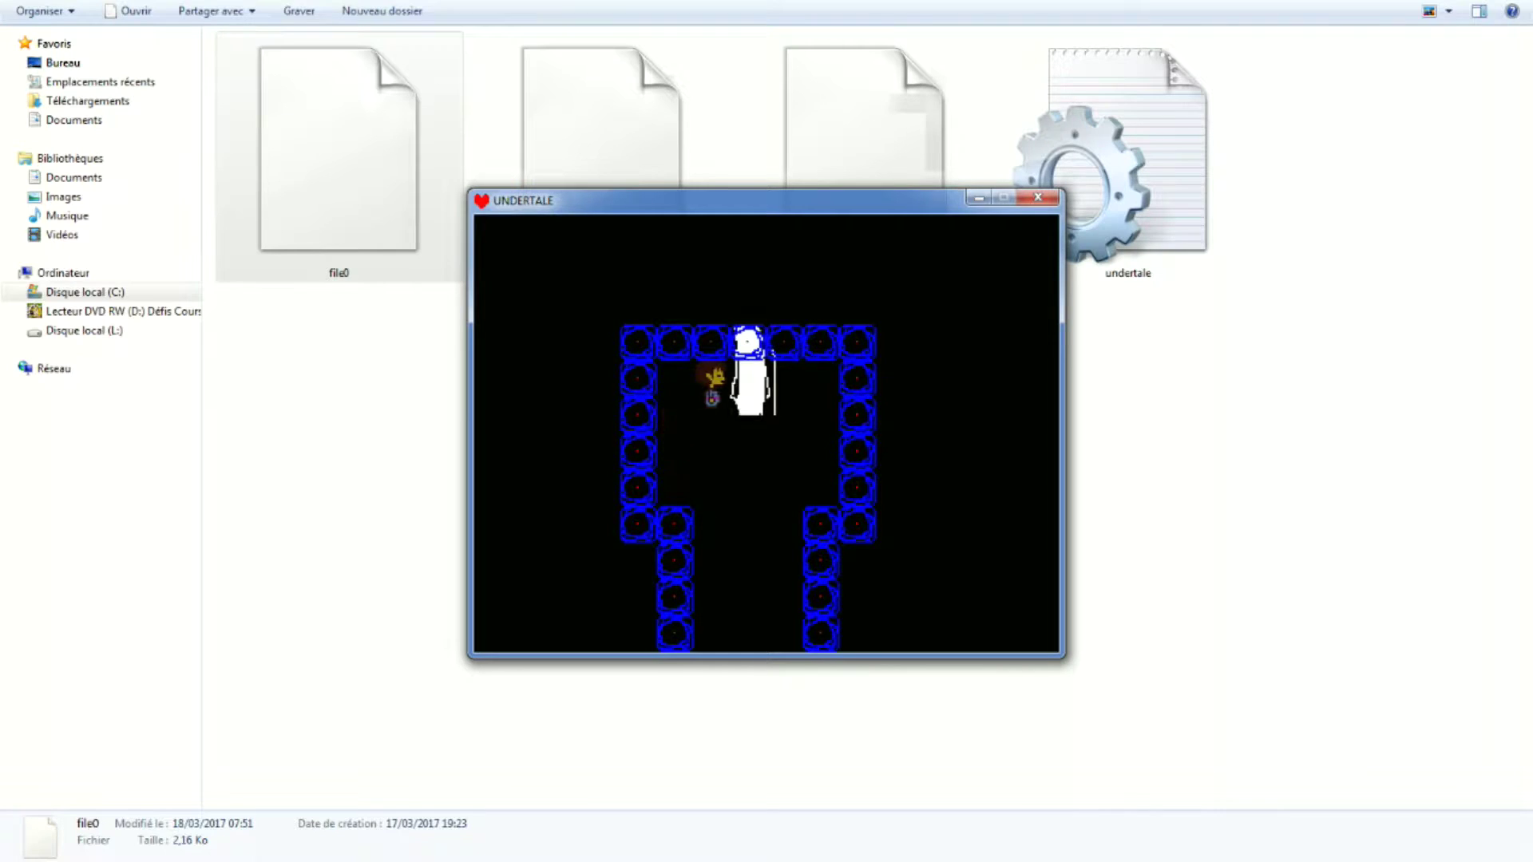
key("Down")
key("Right")
key("Up")
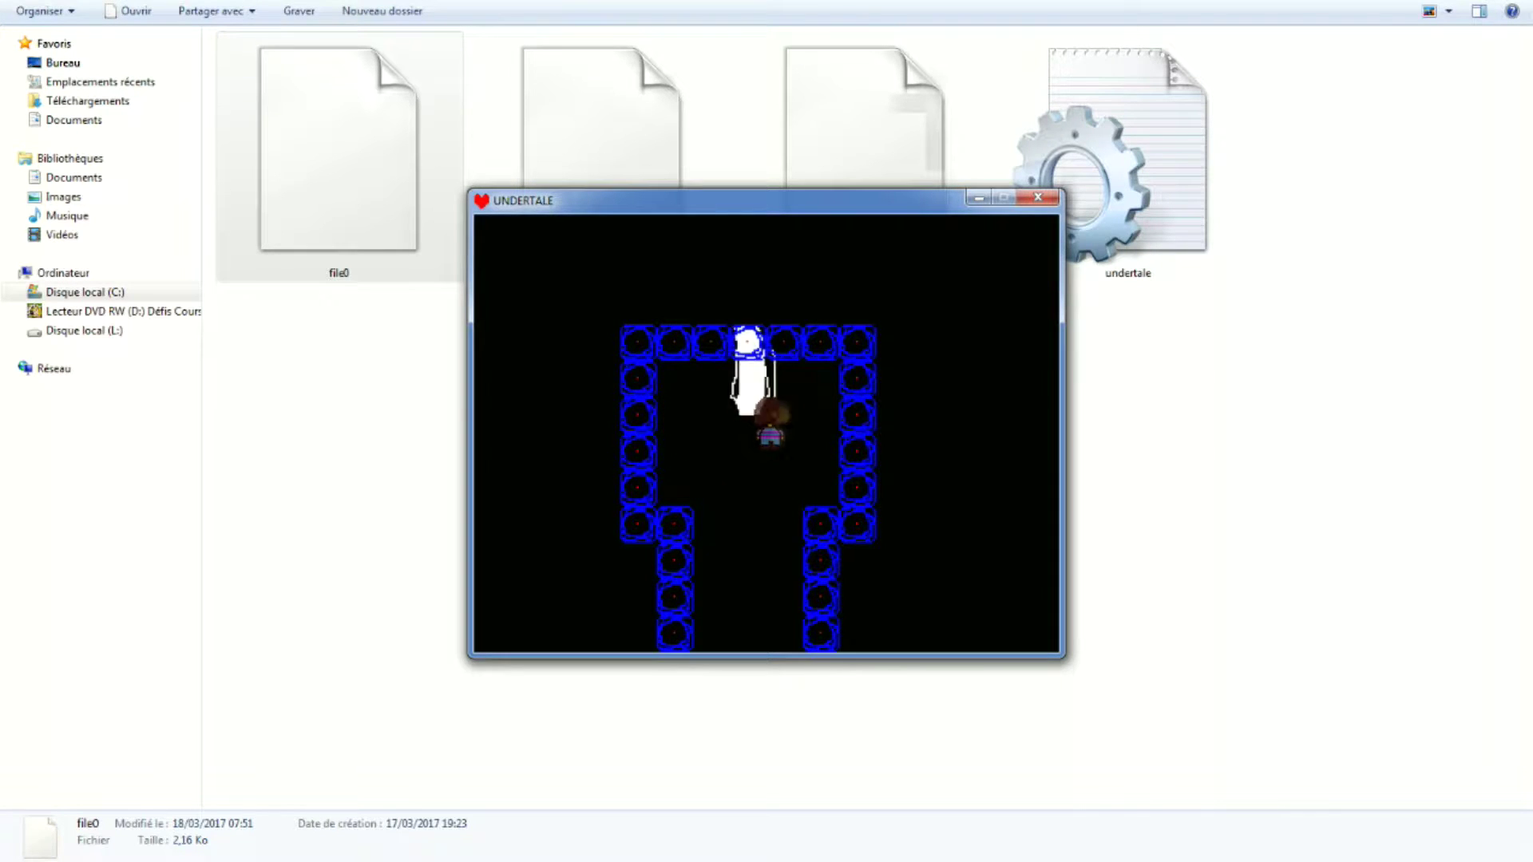
Turn the character toward the white figure, talk to it, and dismiss its symbol dialogue.
key("Left")
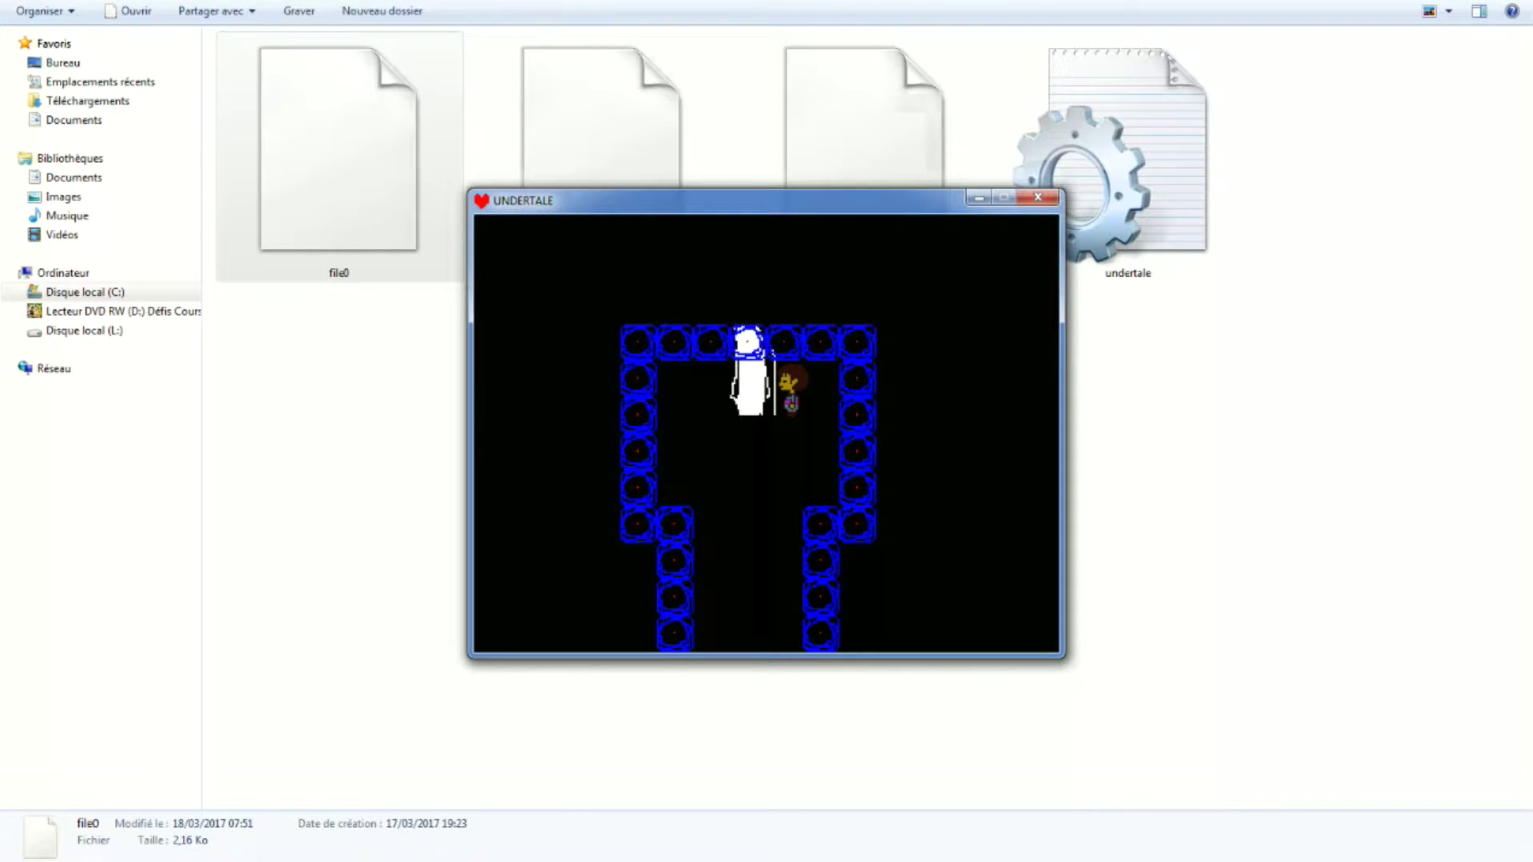
key("z")
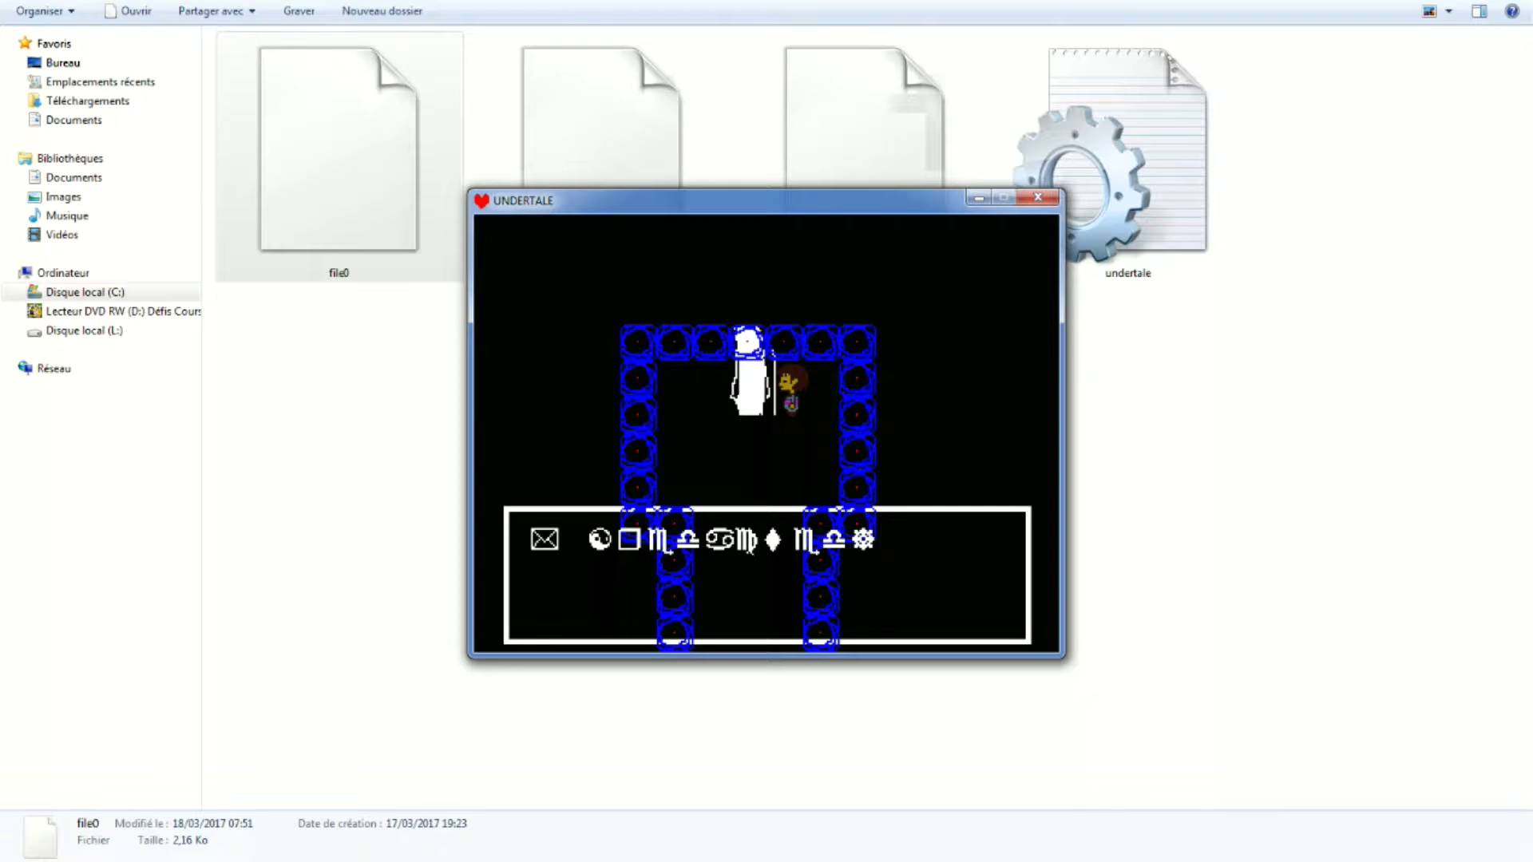
key("z")
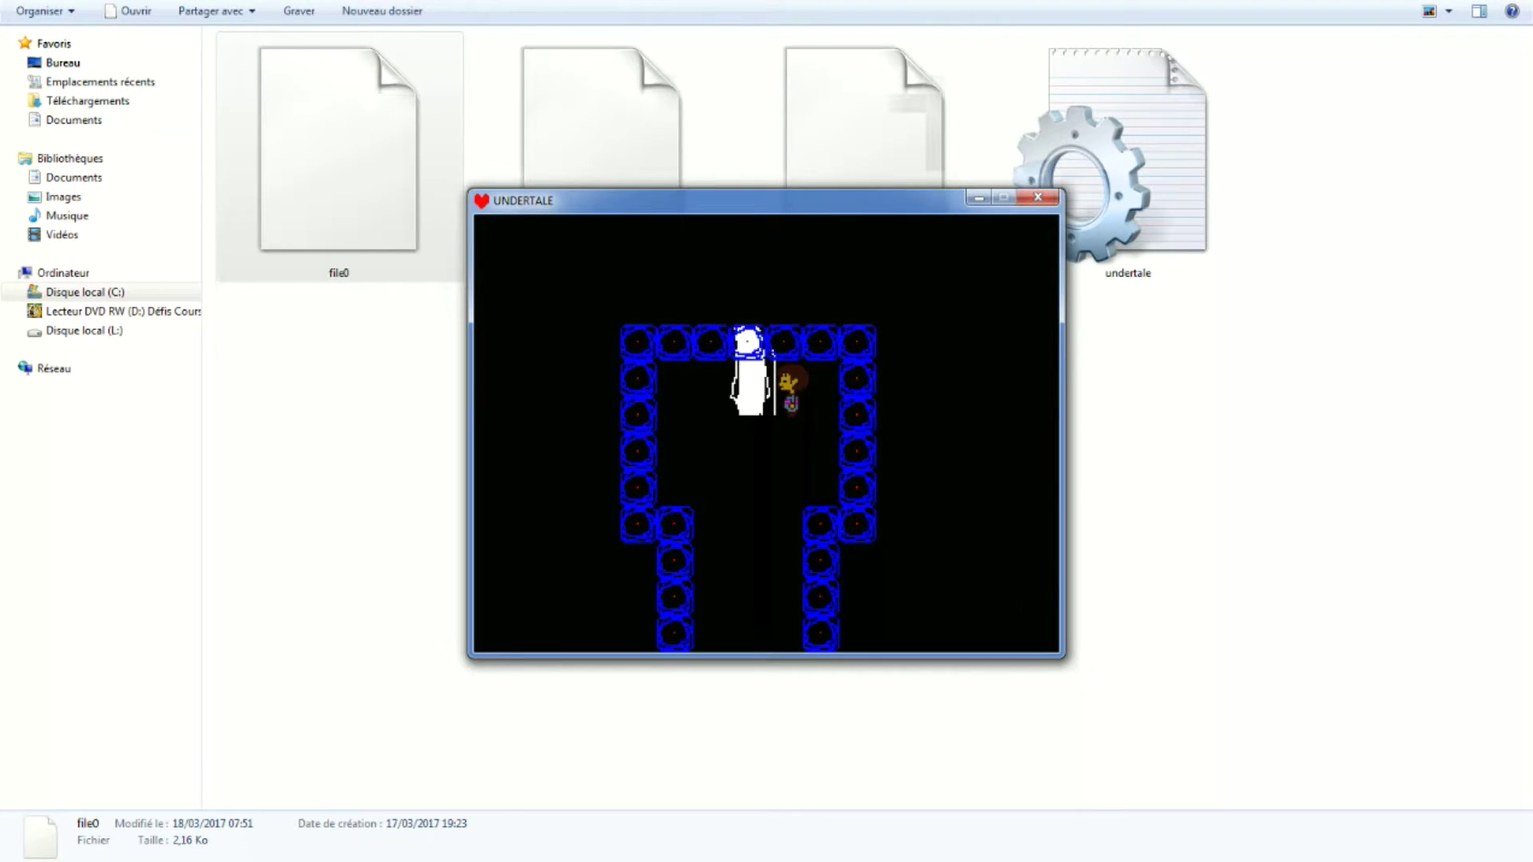
Skip to the dark corridor with glowing grass, walk up it, and close the game's code error.
key("Insert")
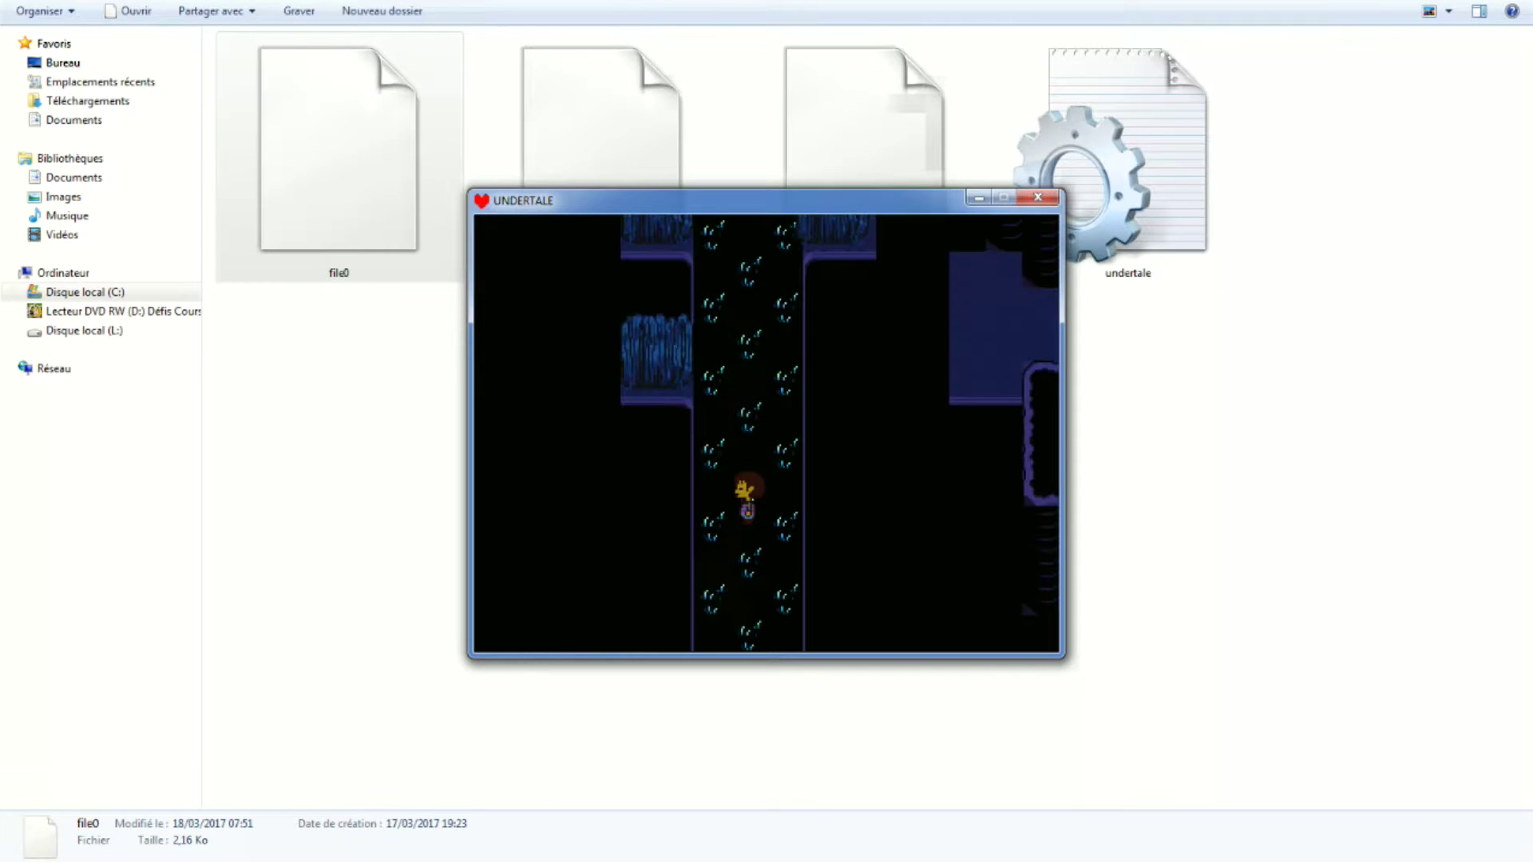
key("Up")
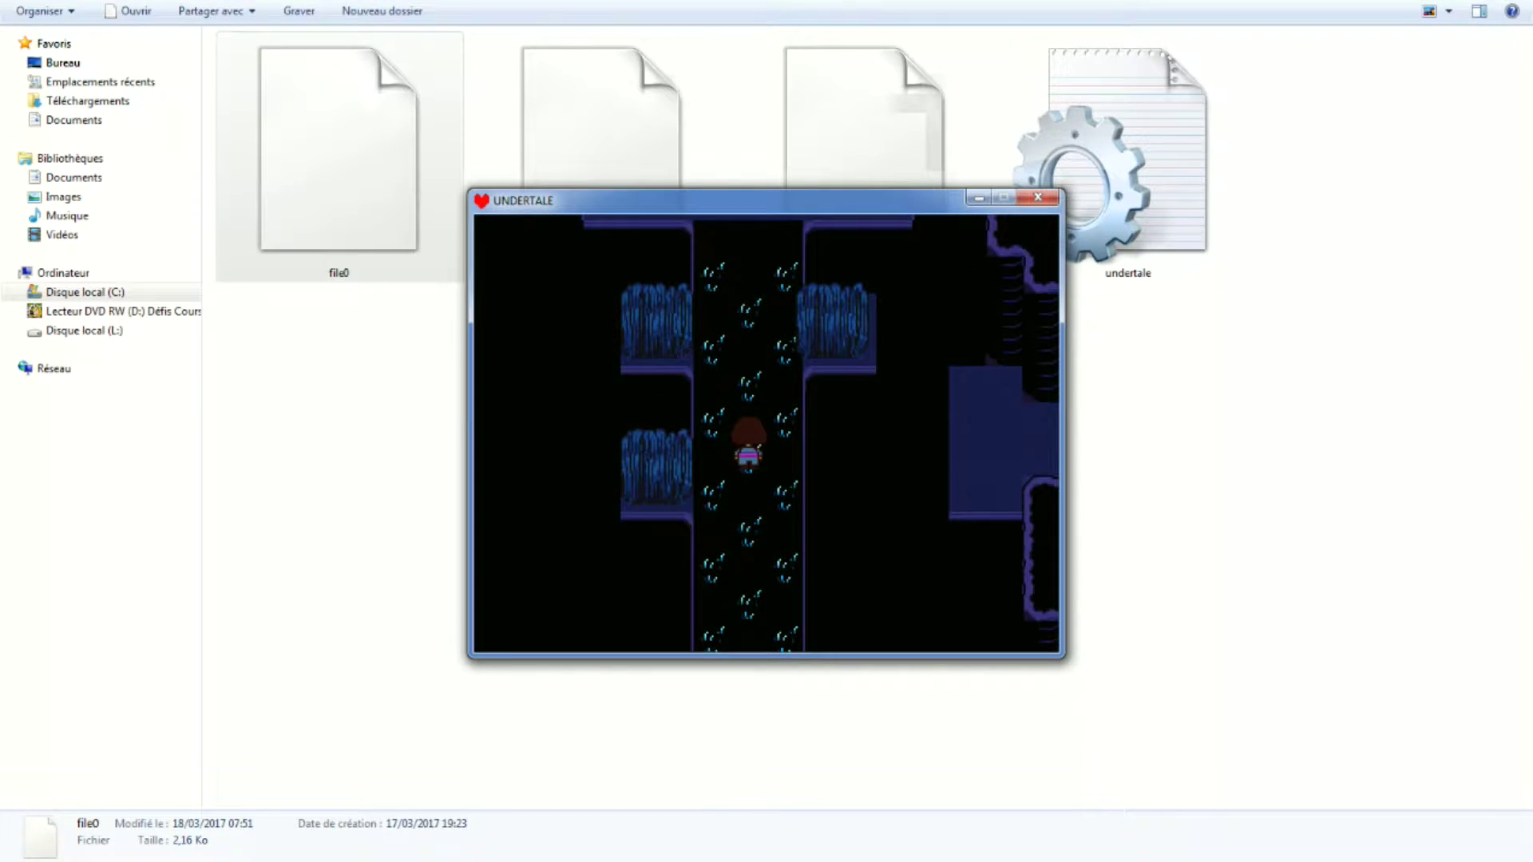
key("Up")
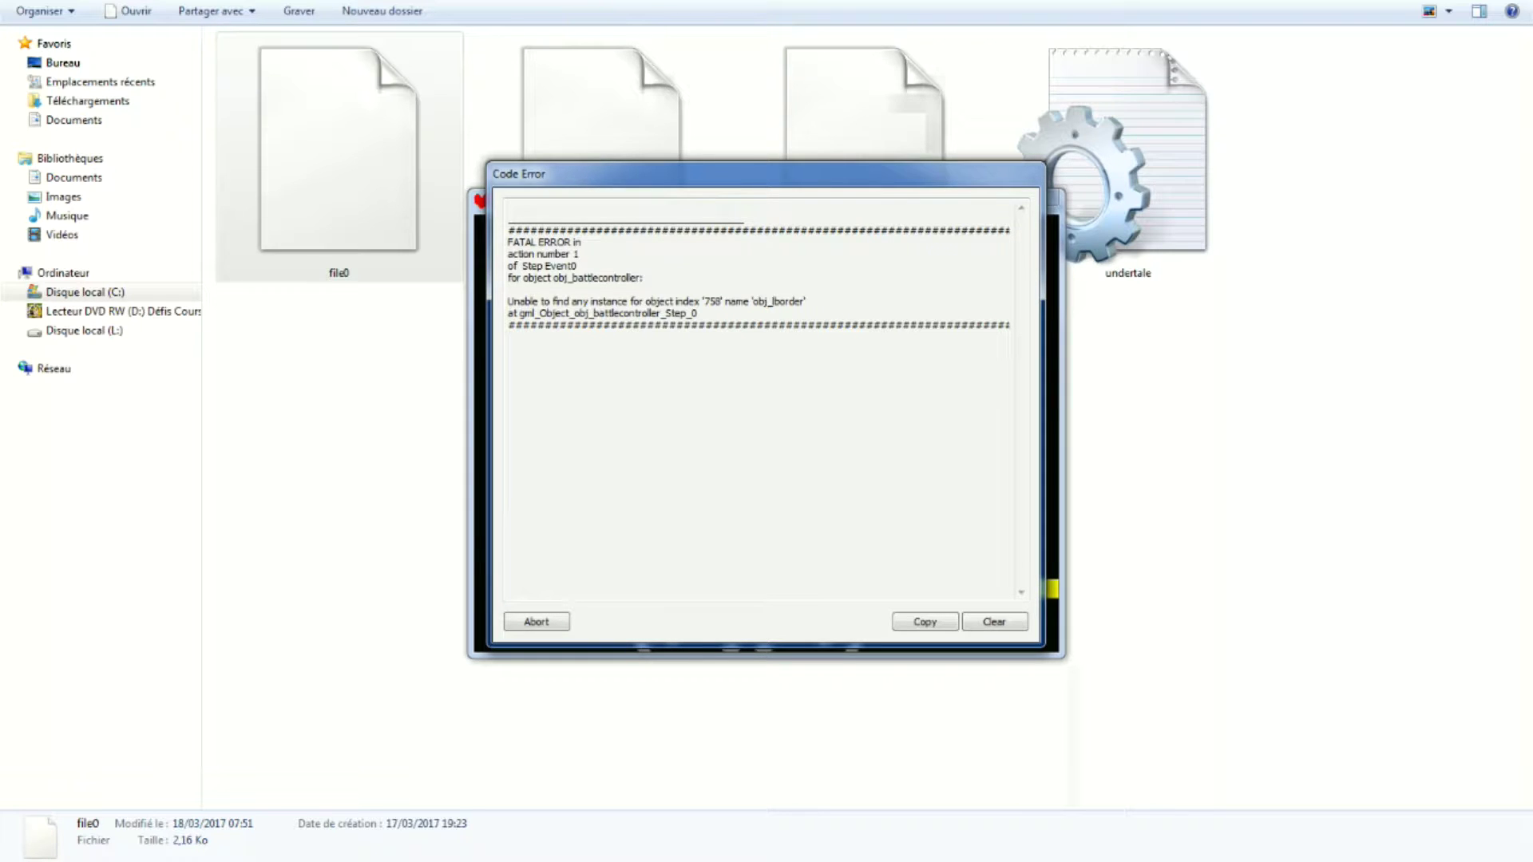
key("Return")
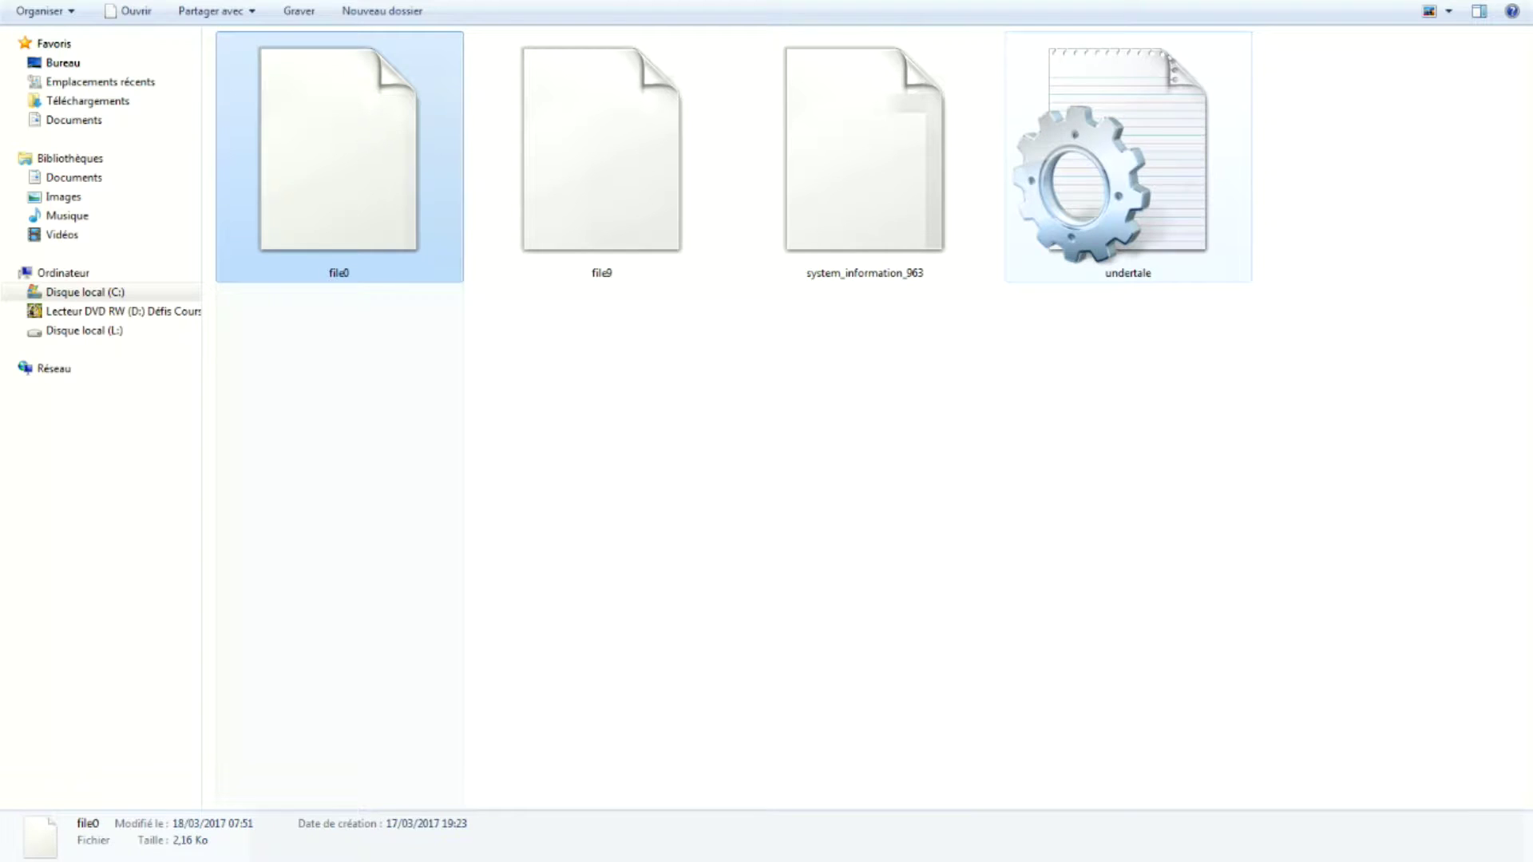
Open undertale.ini, set the ROOM value to 172, and close it with the change saved.
double_click(1125, 256)
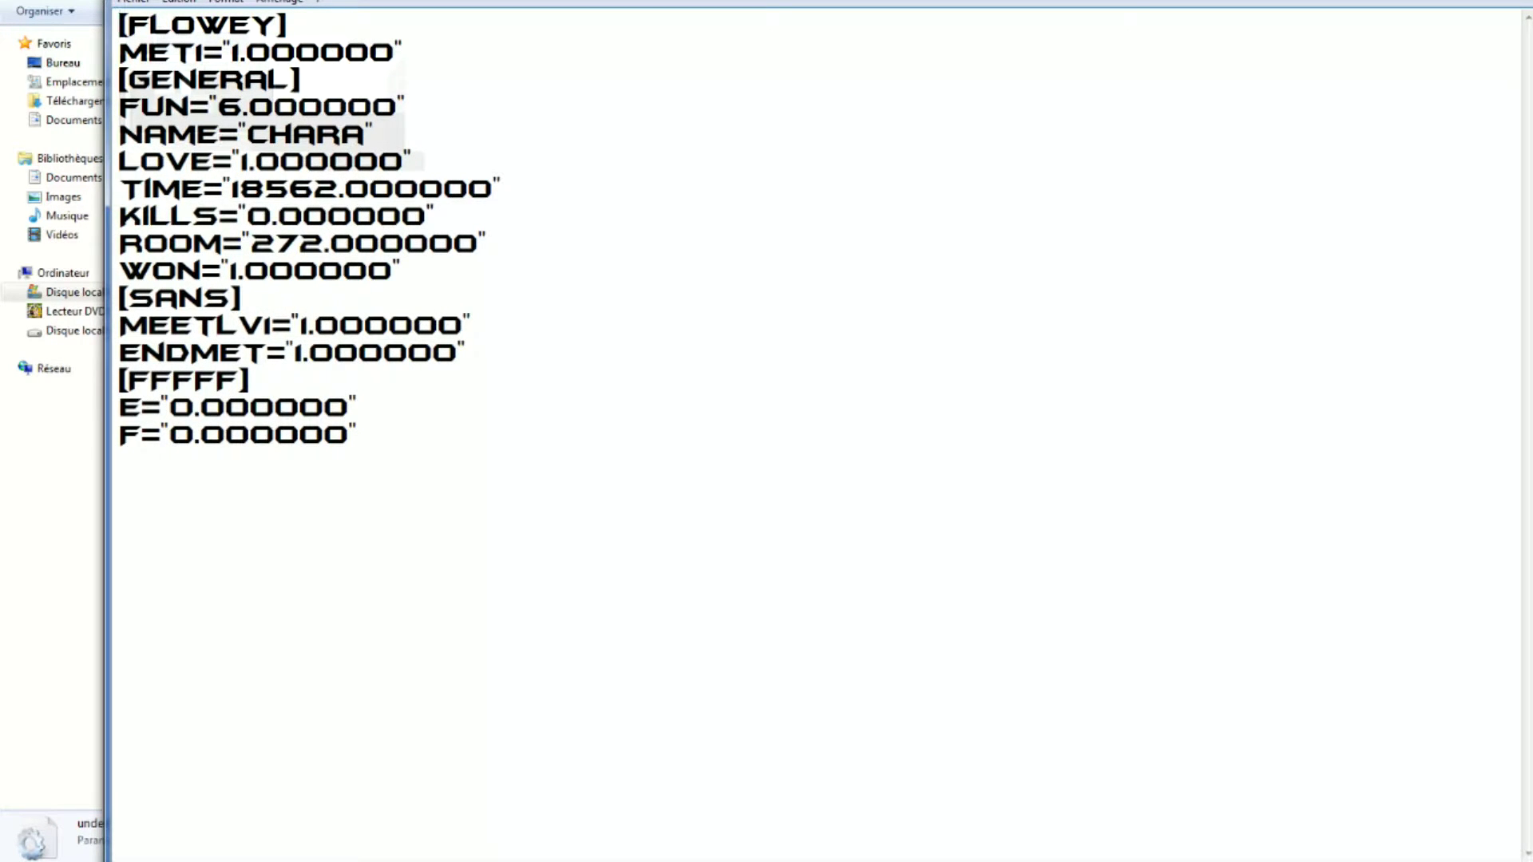
left_click_drag(325, 244, 250, 244)
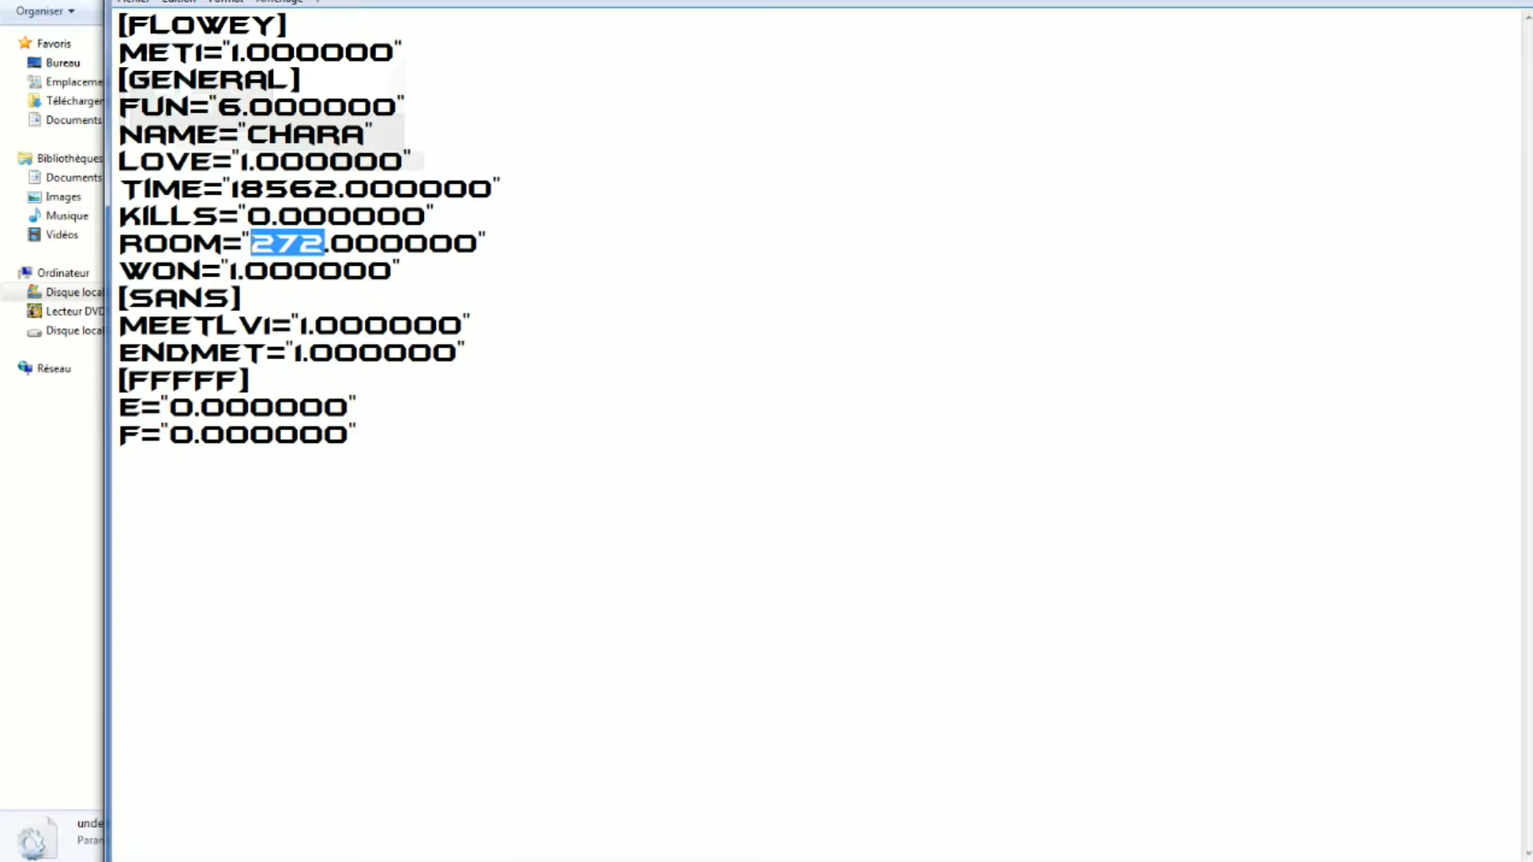
type("17")
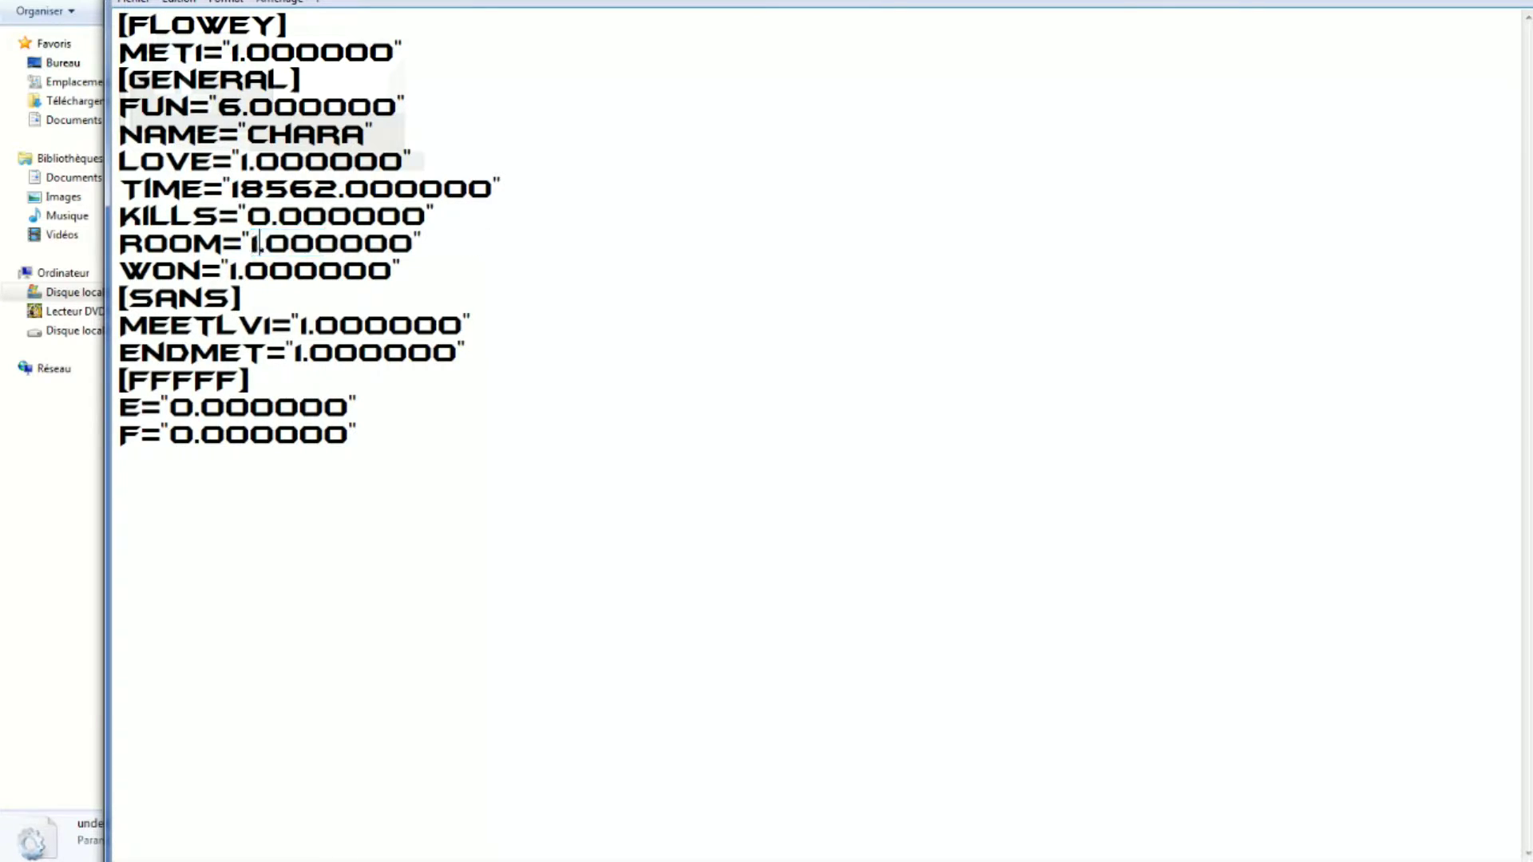
type("2")
key("alt+F4")
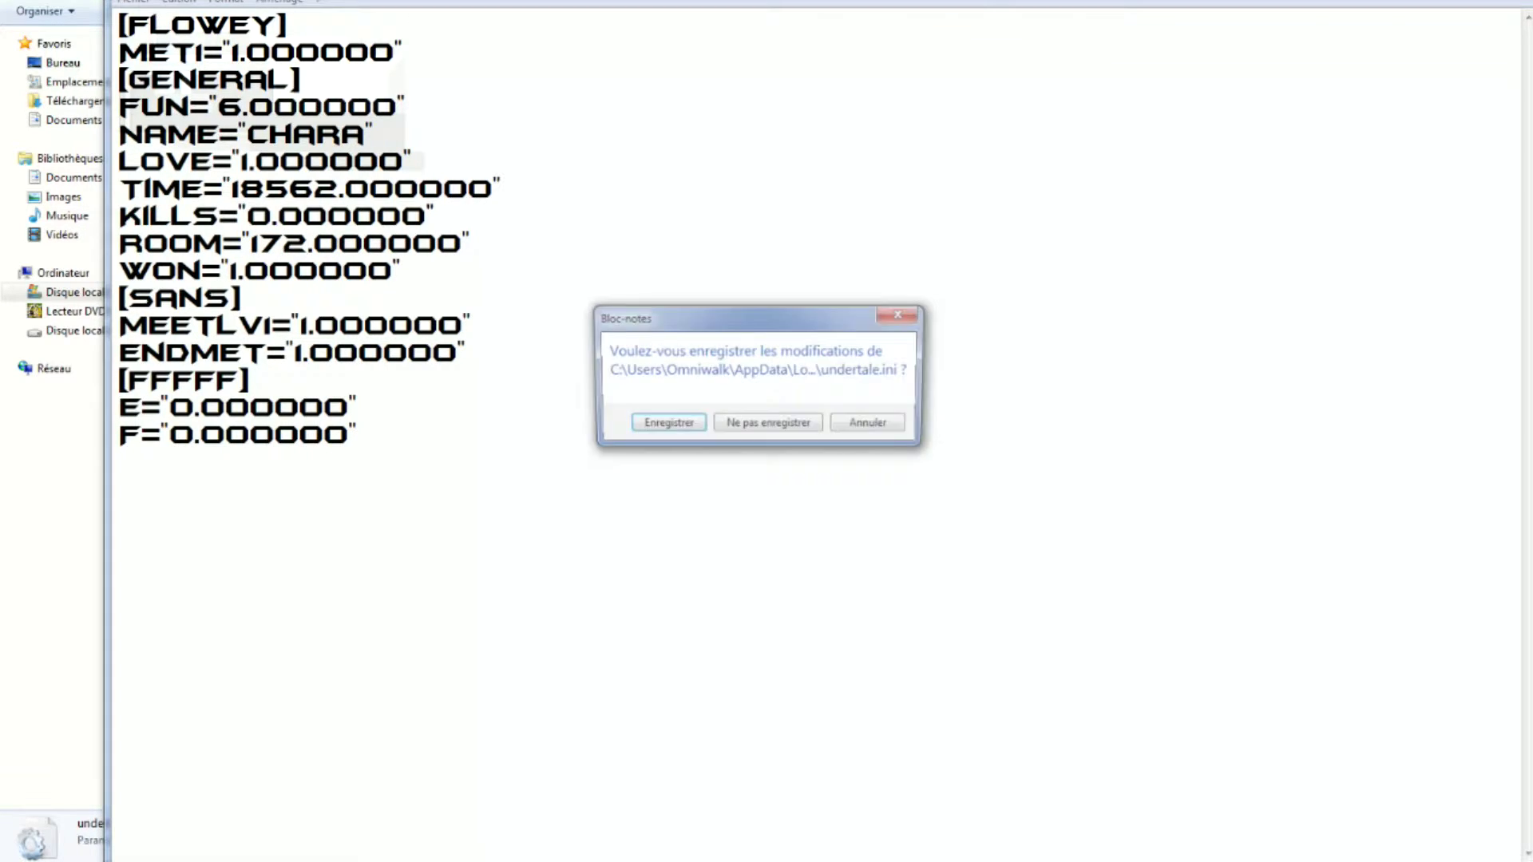
key("Return")
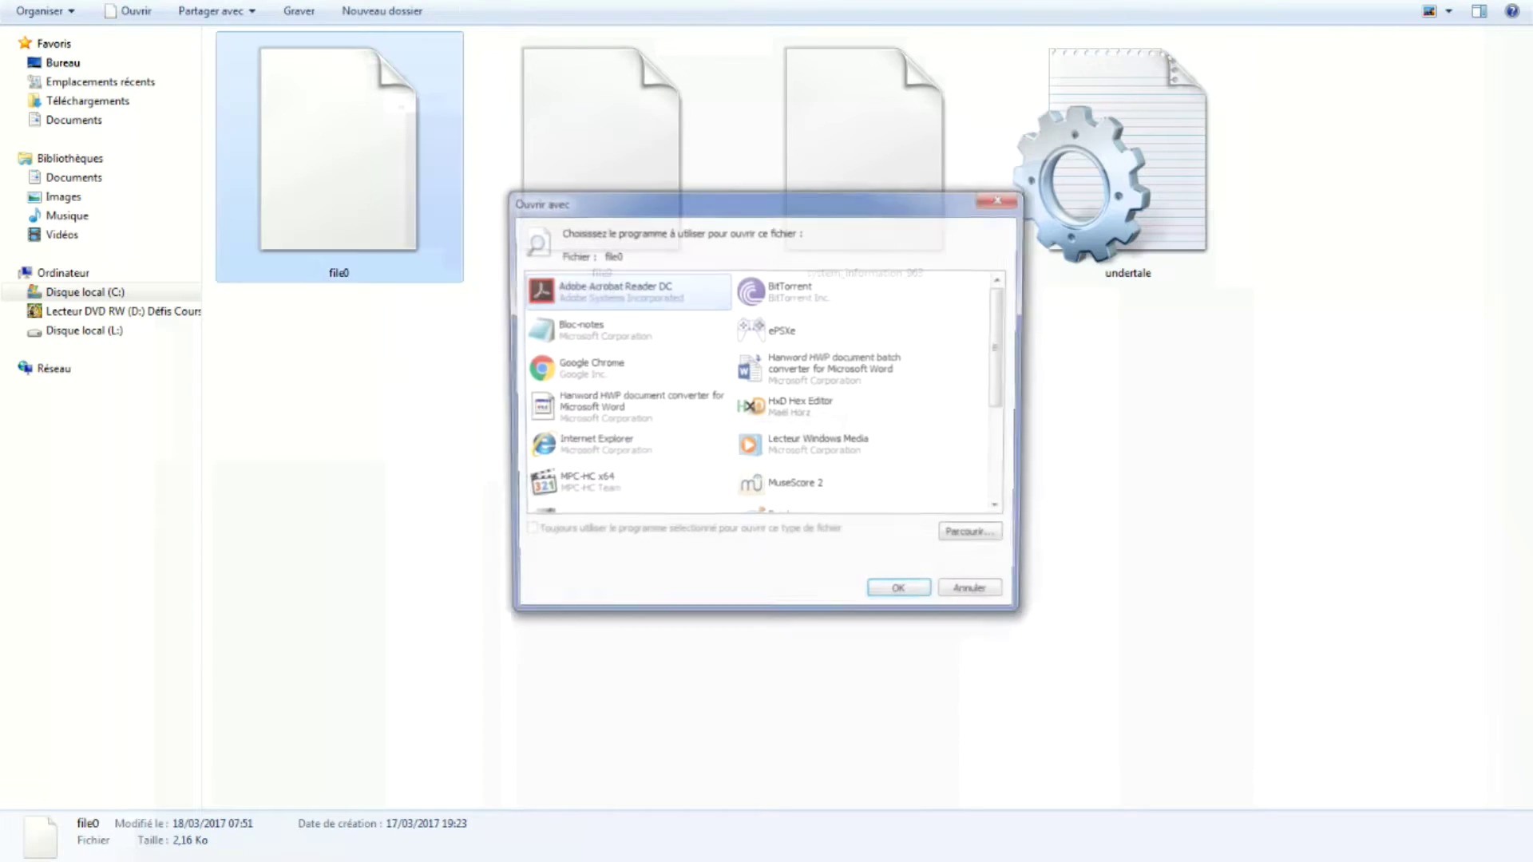
Open file0 as text, set the room number on the line below 407 to 172, and close it with the change saved.
left_click(590, 327)
key("Return")
left_click_drag(1526, 50, 1526, 822)
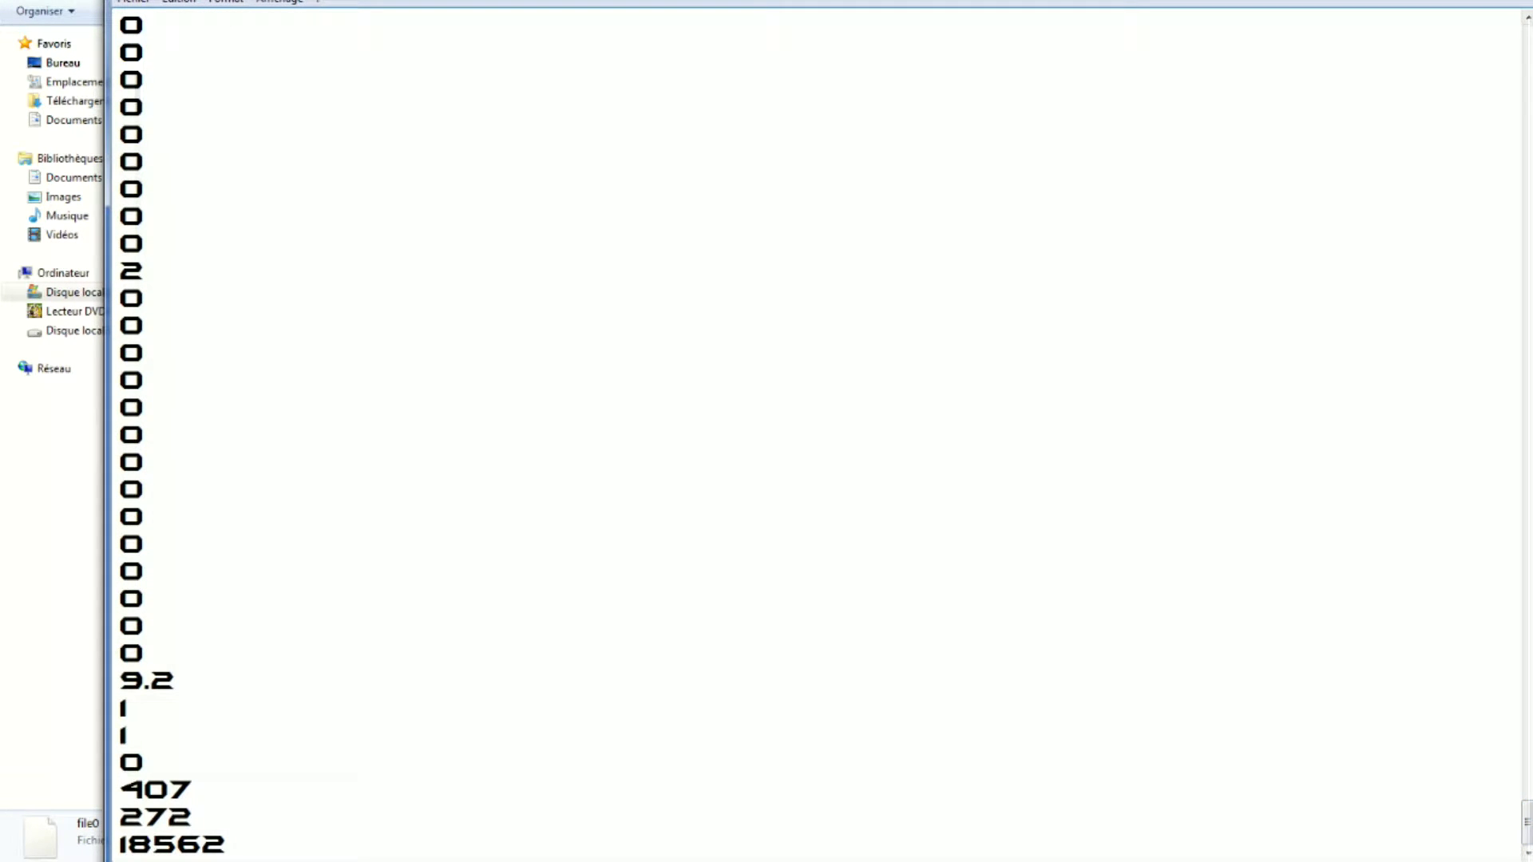
double_click(155, 816)
key("BackSpace")
type("172")
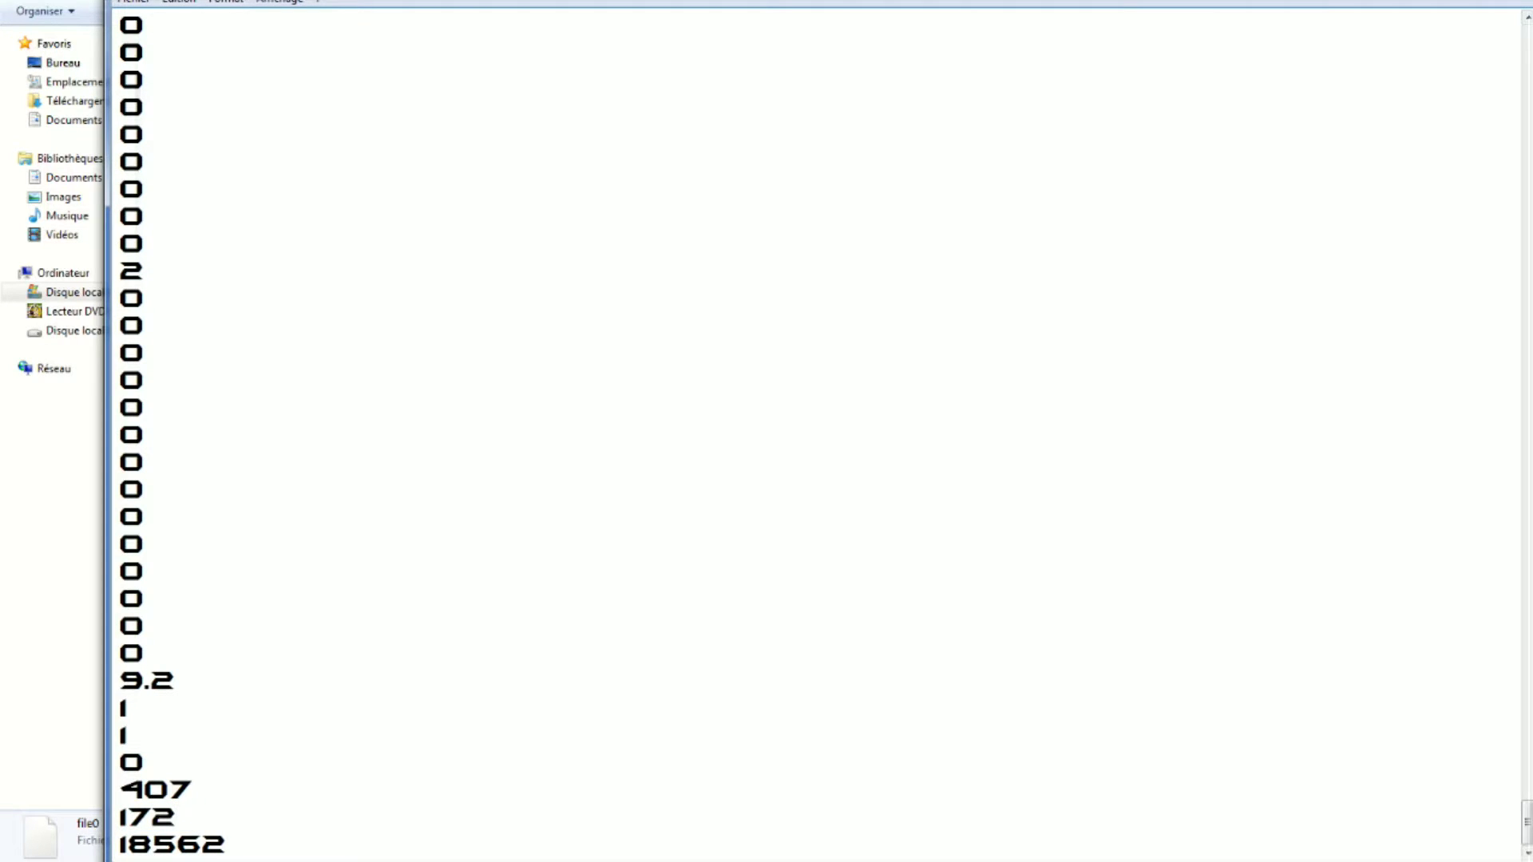
key("alt+F4")
key("Return")
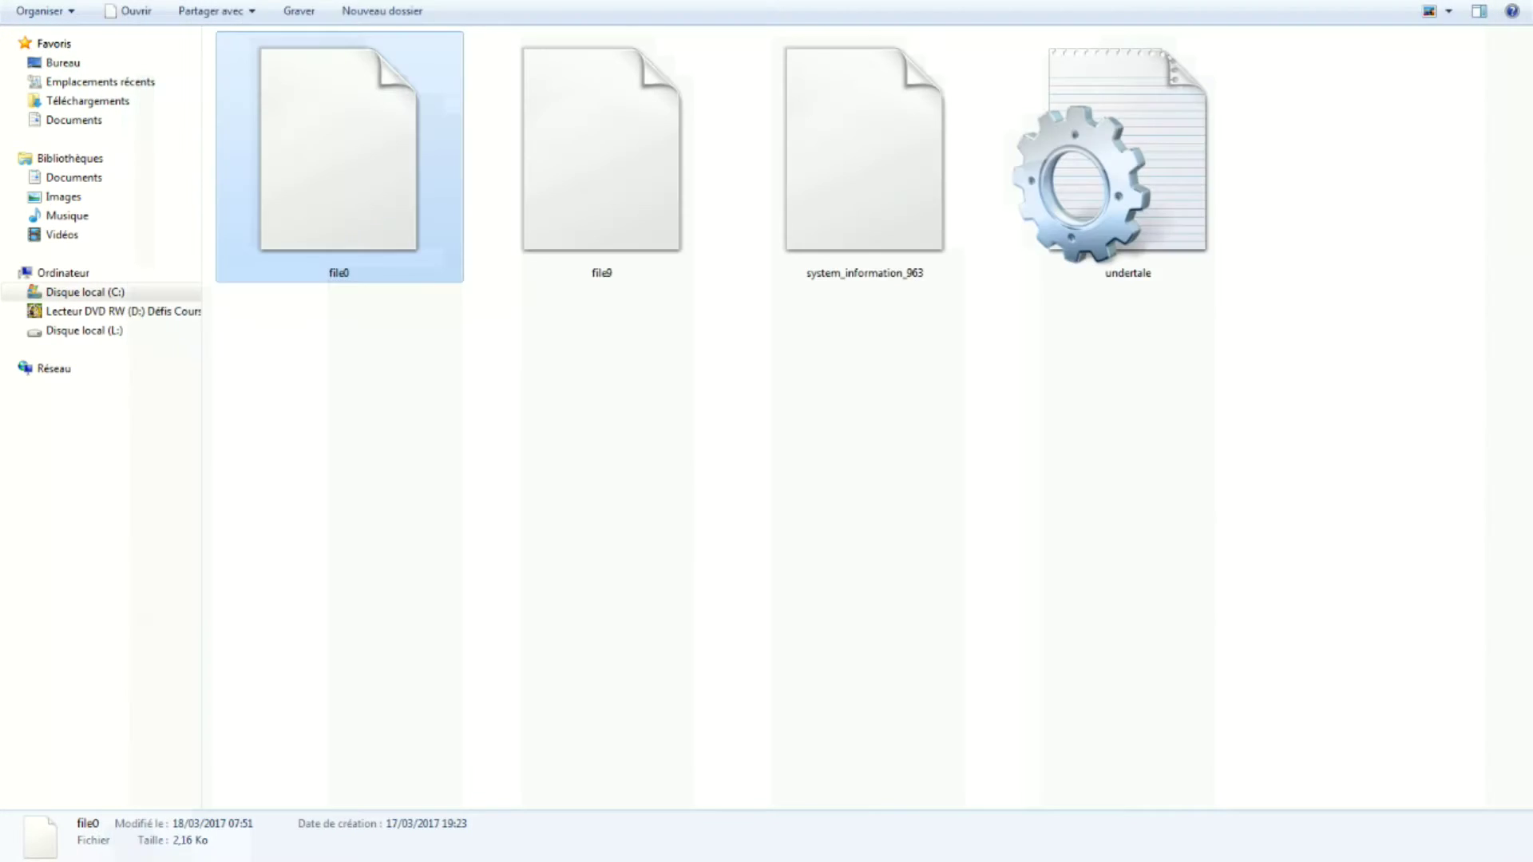
Run UNDERTALE.exe again and load the edited save with Continuer.
key("alt+e")
key("Return")
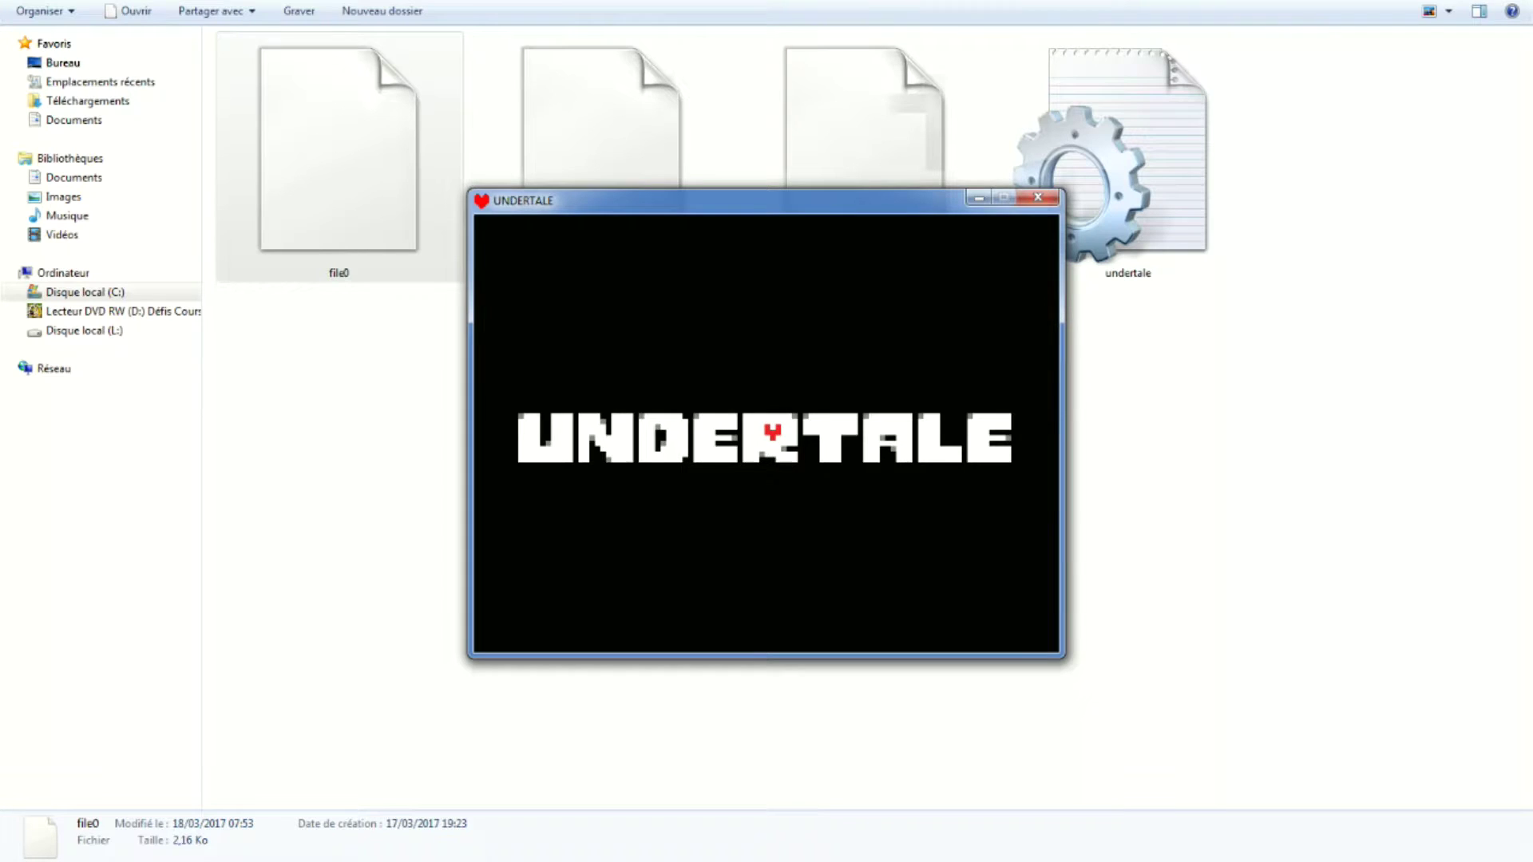
key("Return")
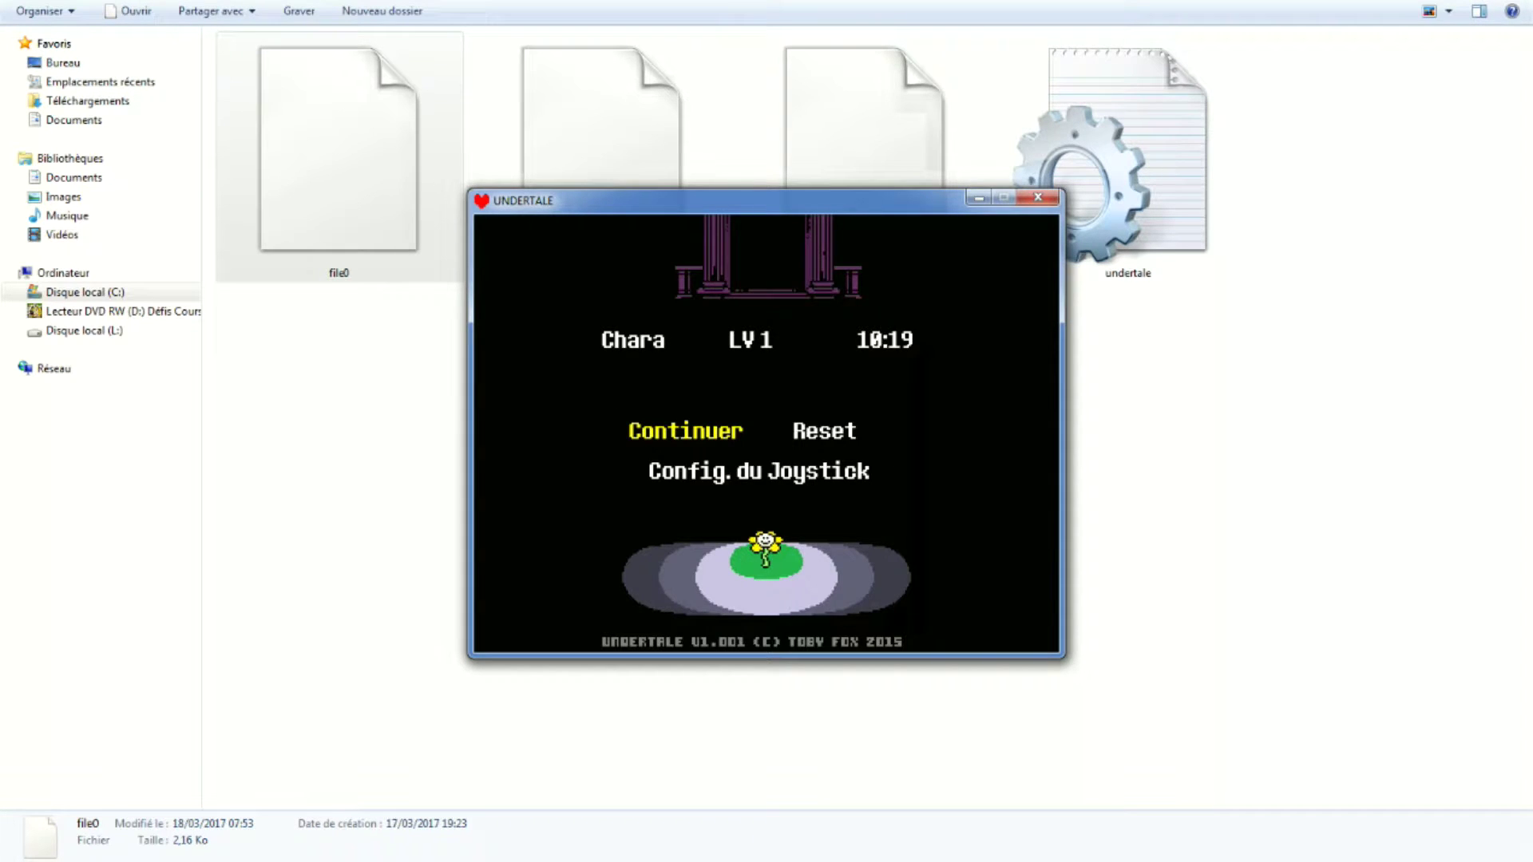
key("Return")
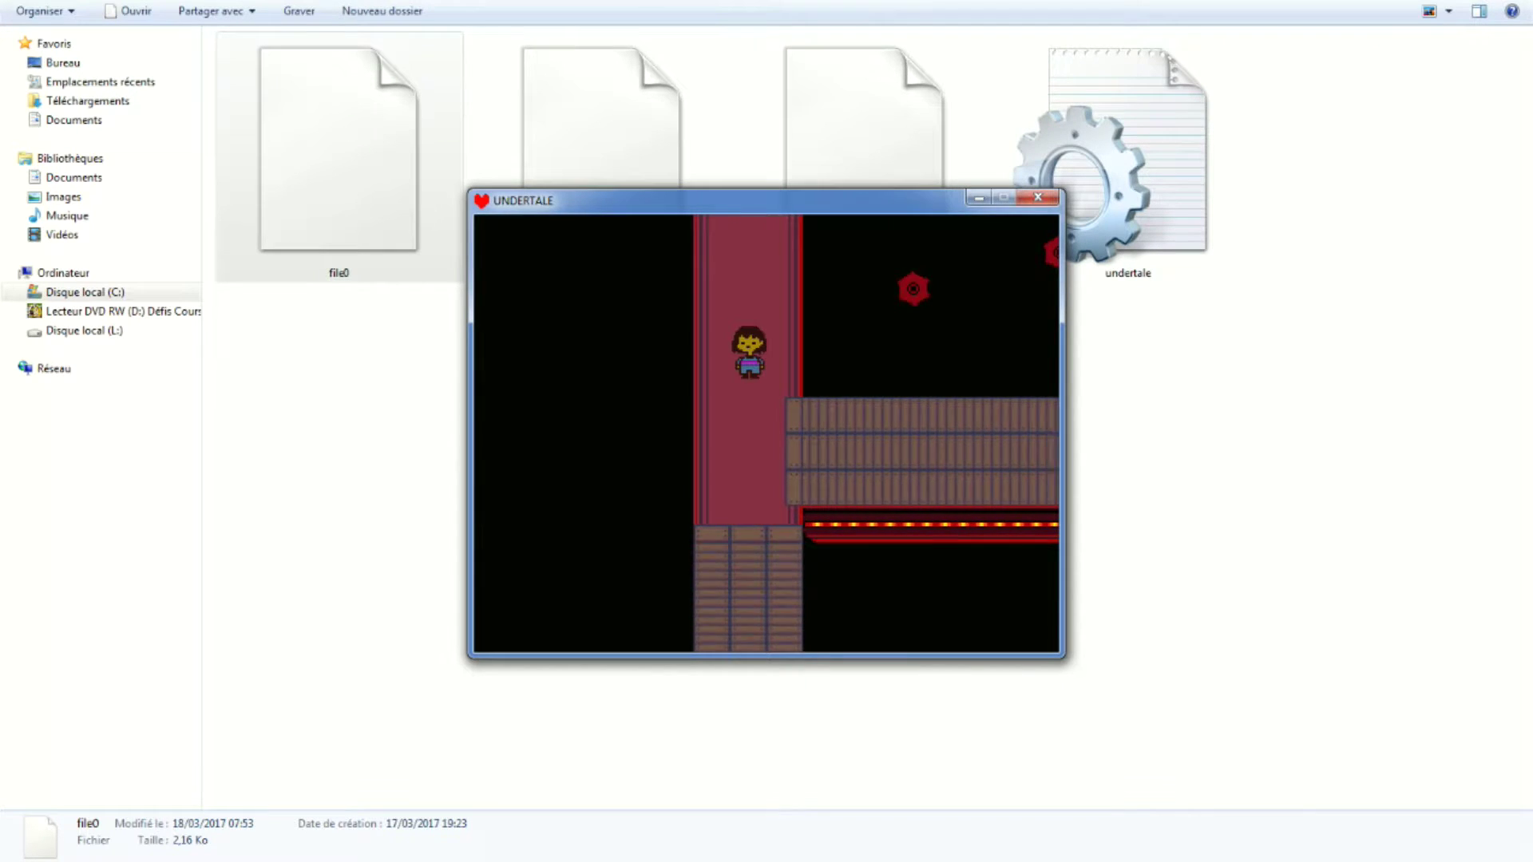
Skip through successive rooms with the debug mode, starting from the red walkway.
key("Insert")
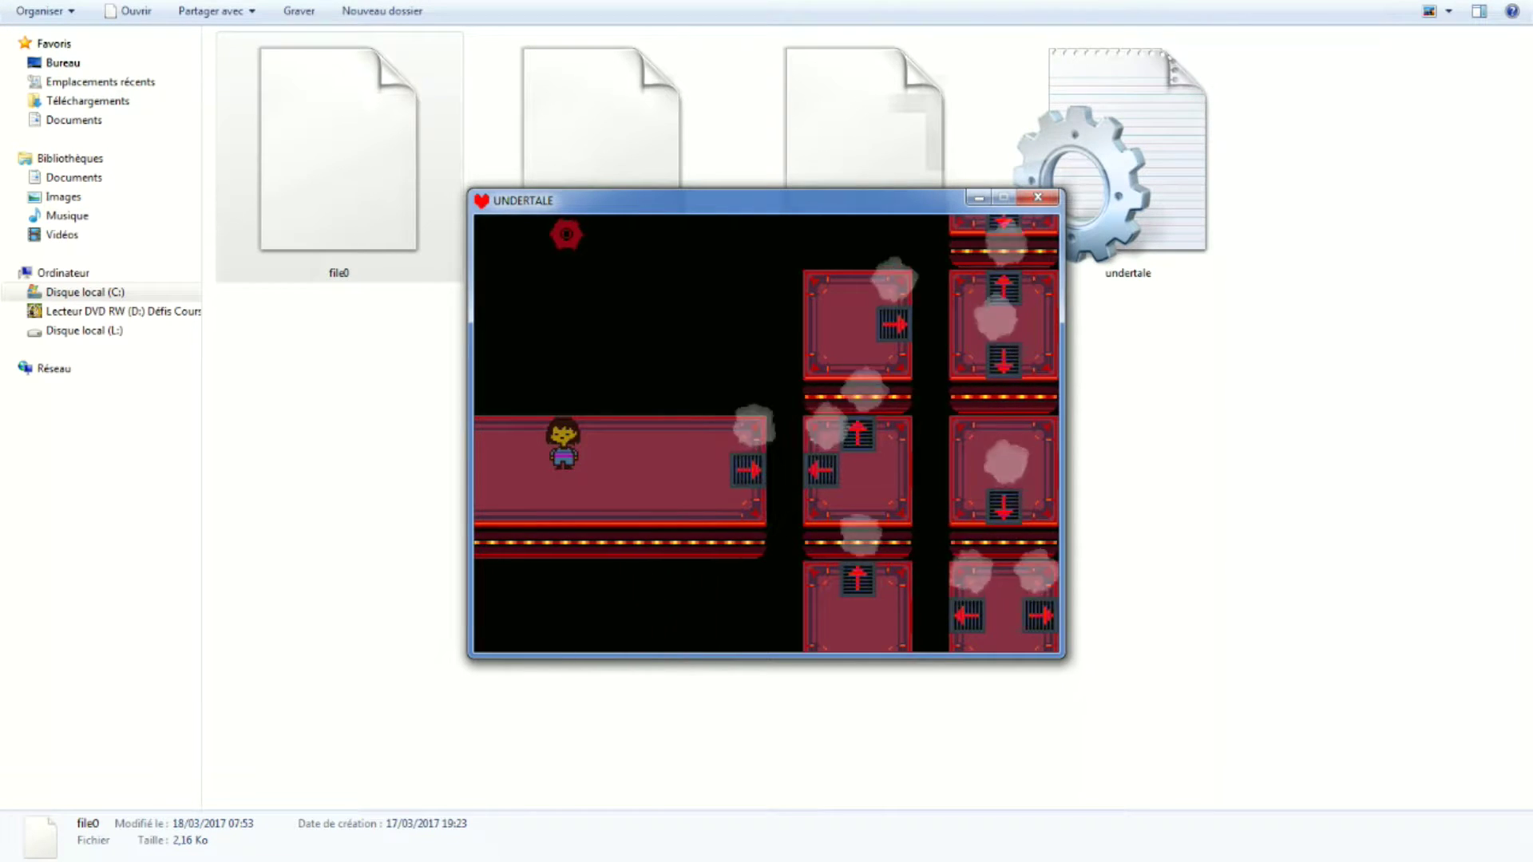
key("Insert")
key("Insert")
key("Insert")
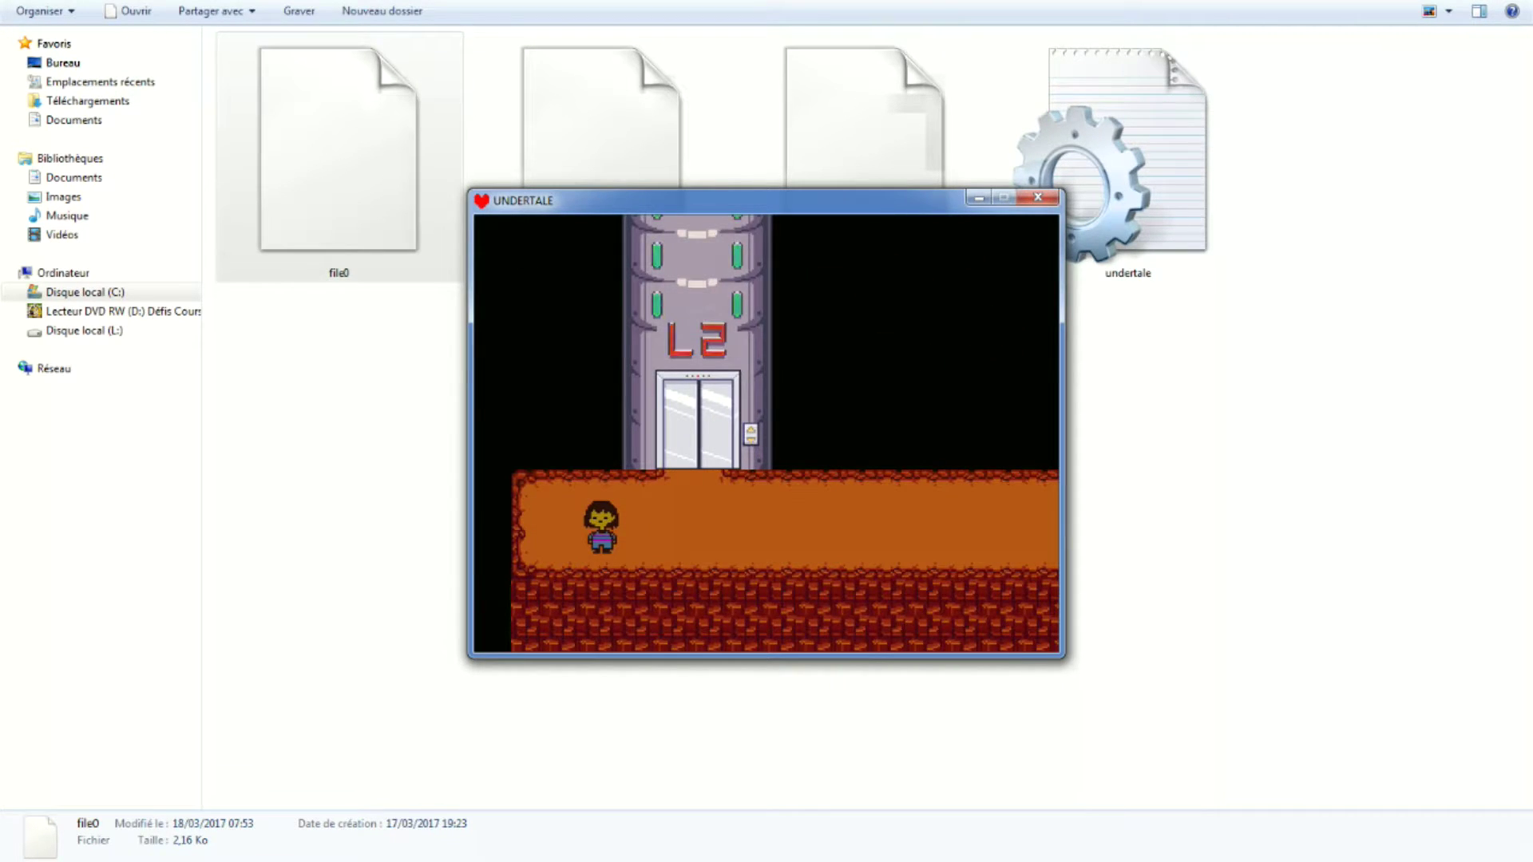
key("Insert")
key("Insert")
key("Insert")
key("Insert")
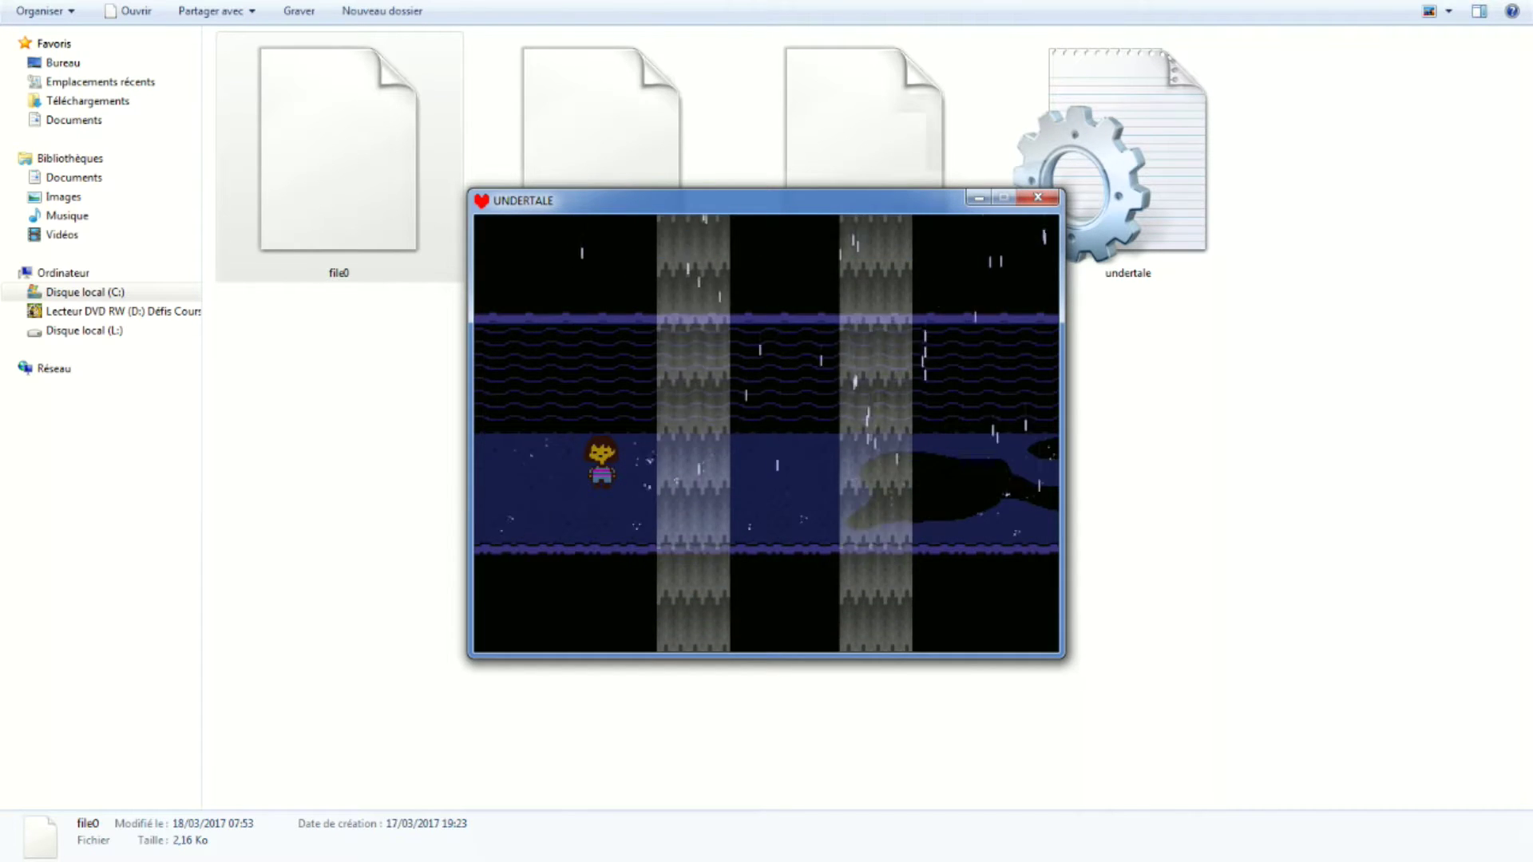
Walk the character onto the water in the rainy corridor and back toward its start.
key("Right")
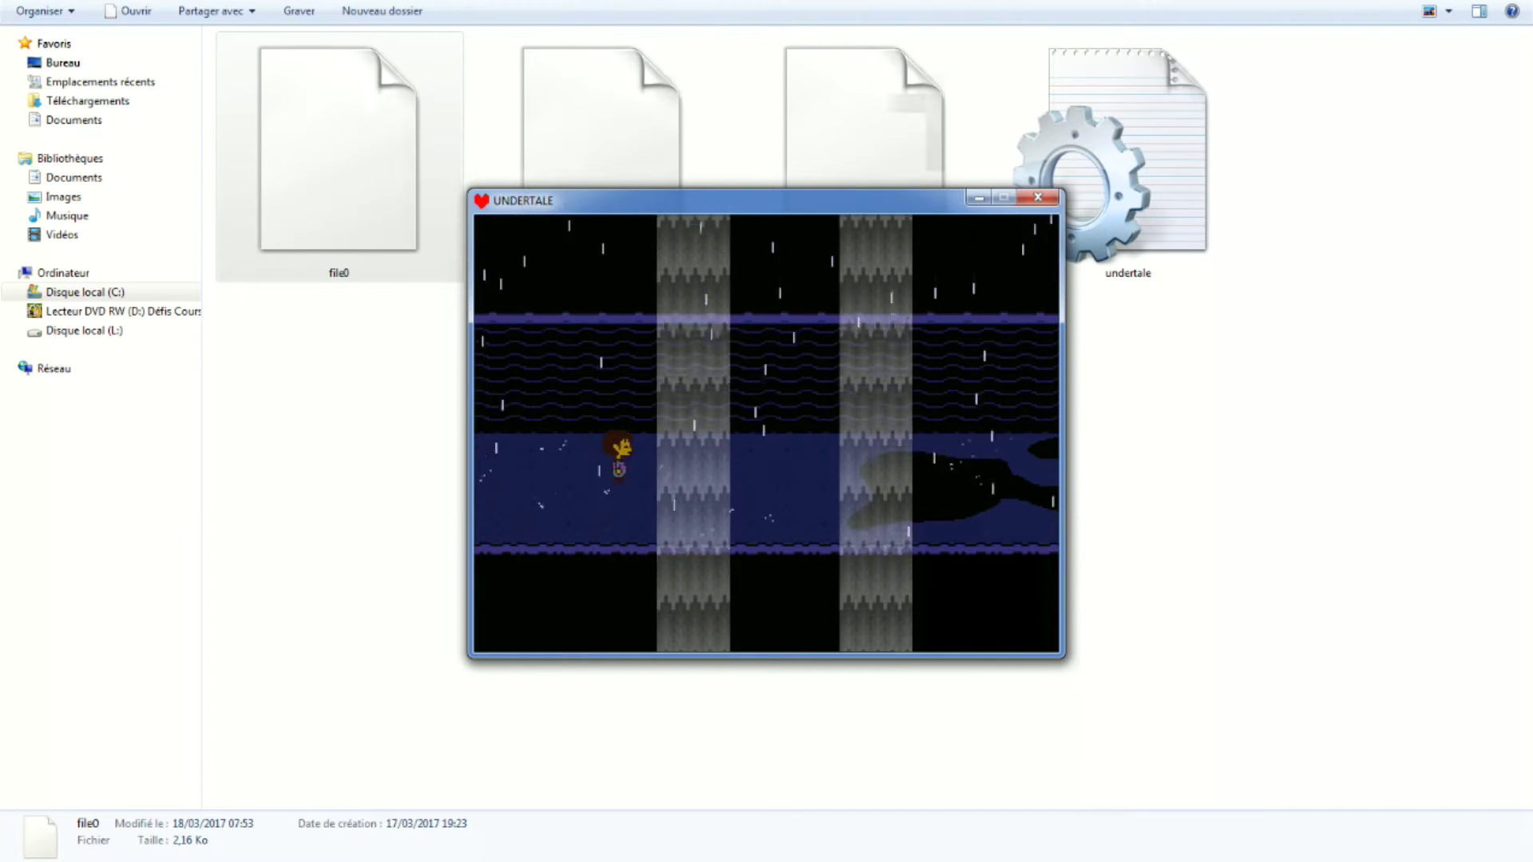
key("Up")
key("Right")
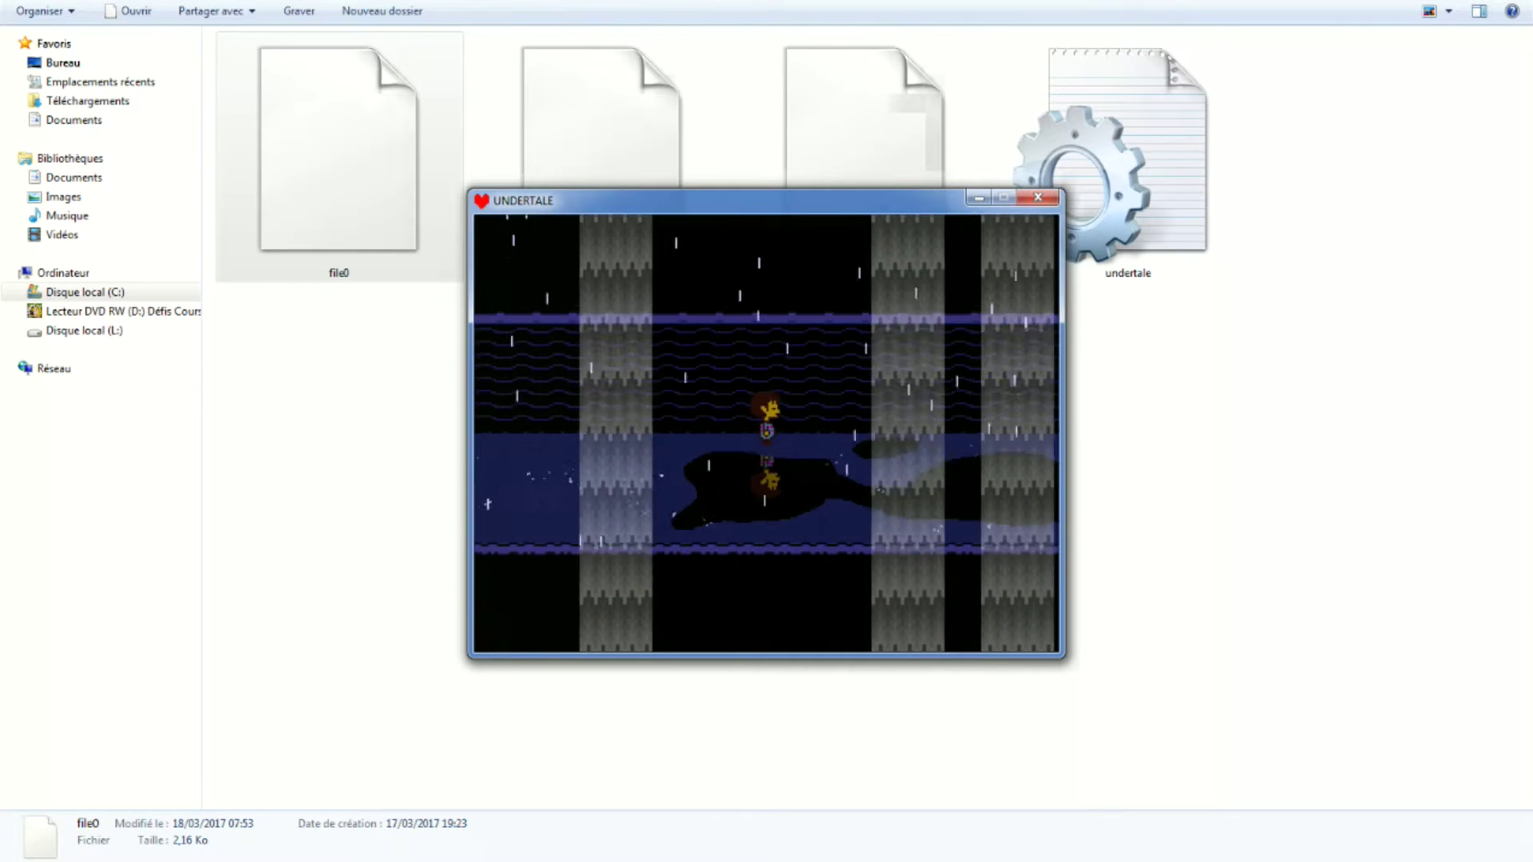
key("Left")
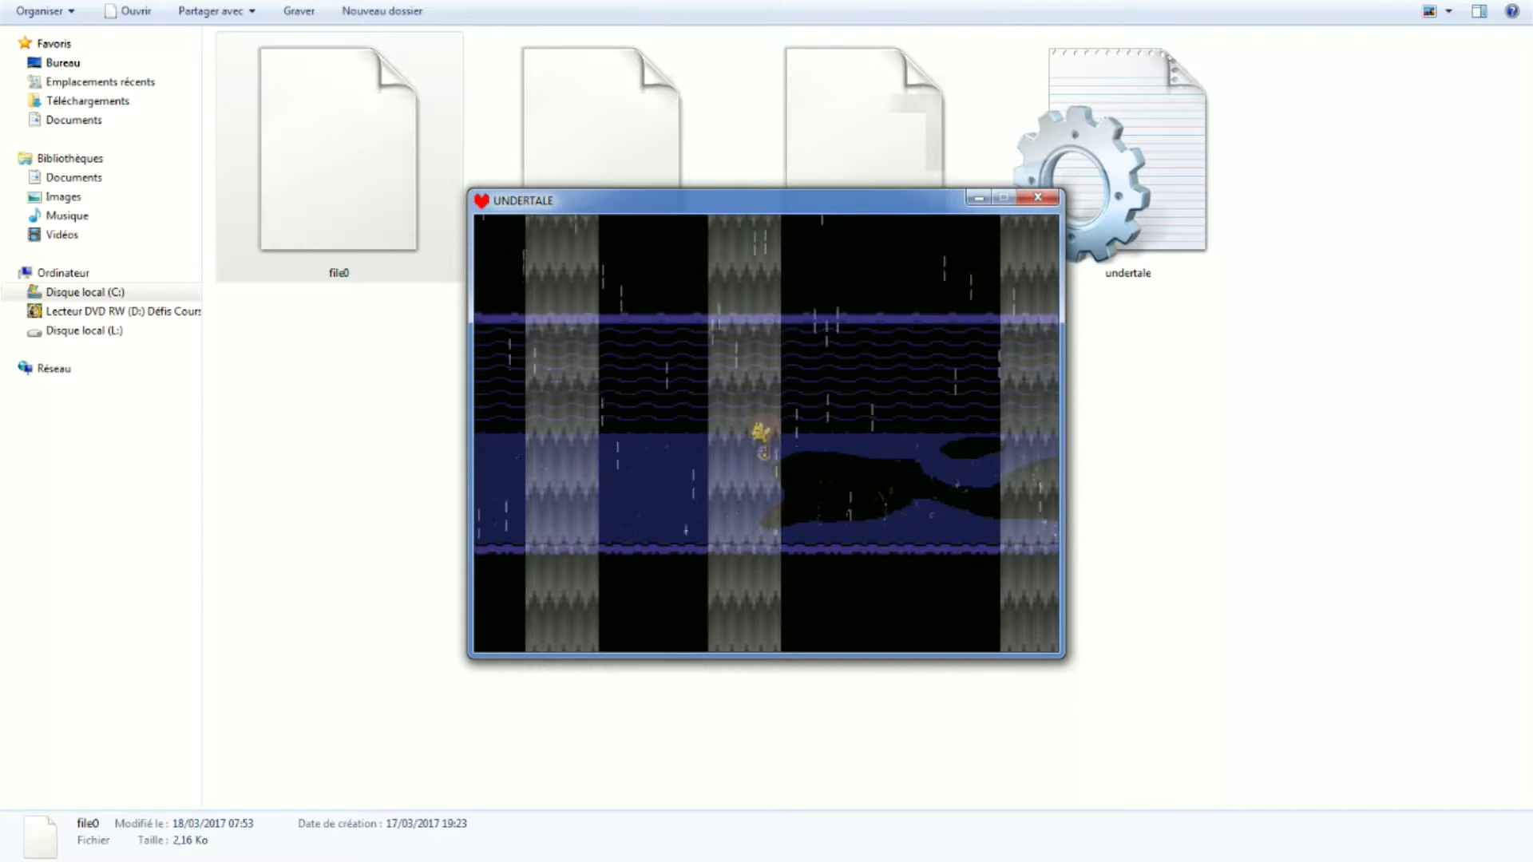
Save the game on the spot in the rainy corridor with the Sauver option.
key("z")
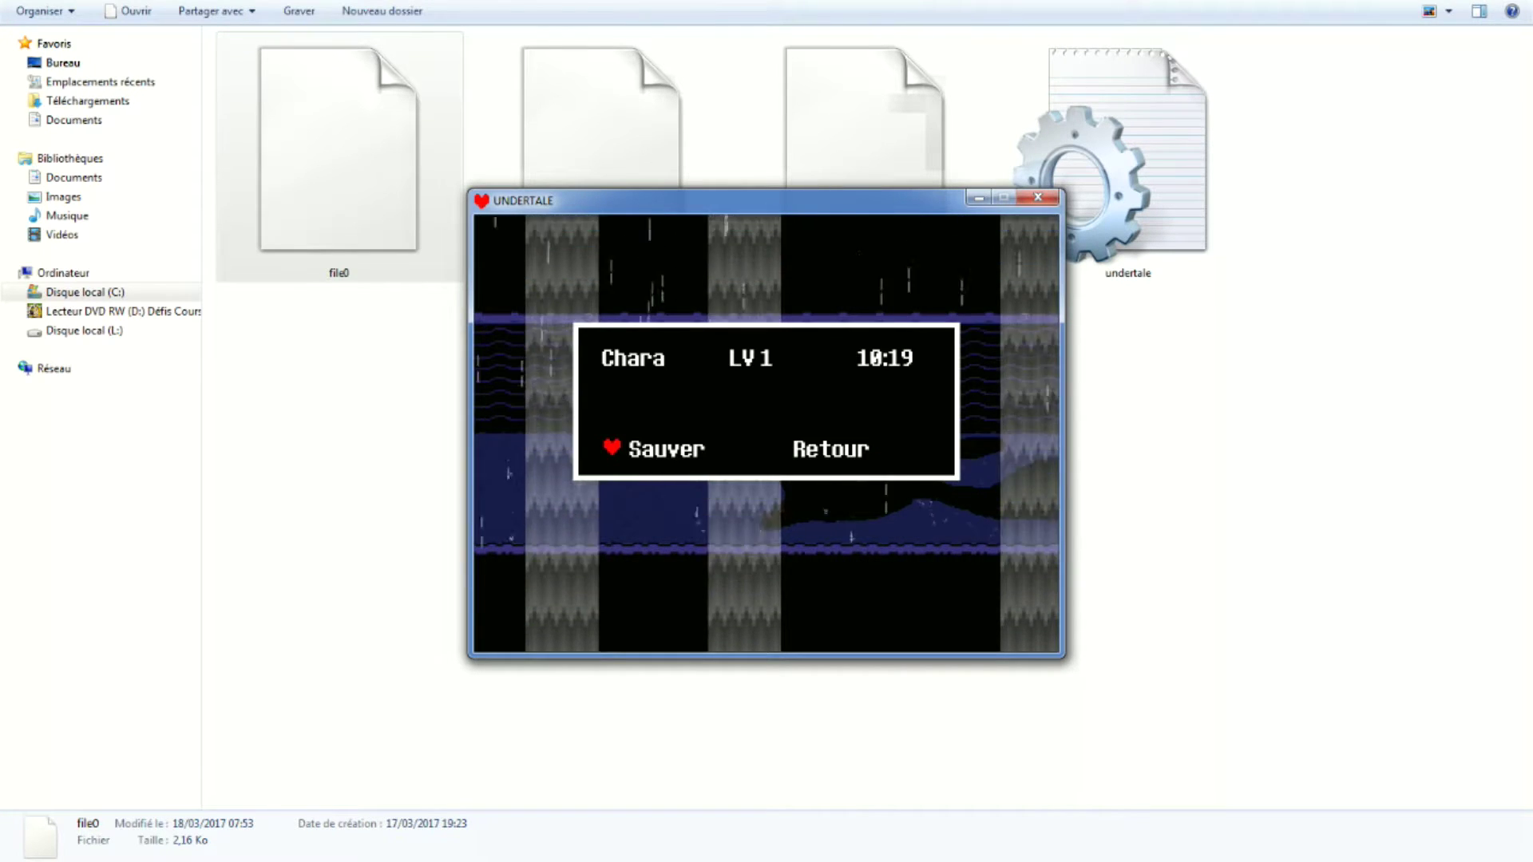
key("z")
key("z")
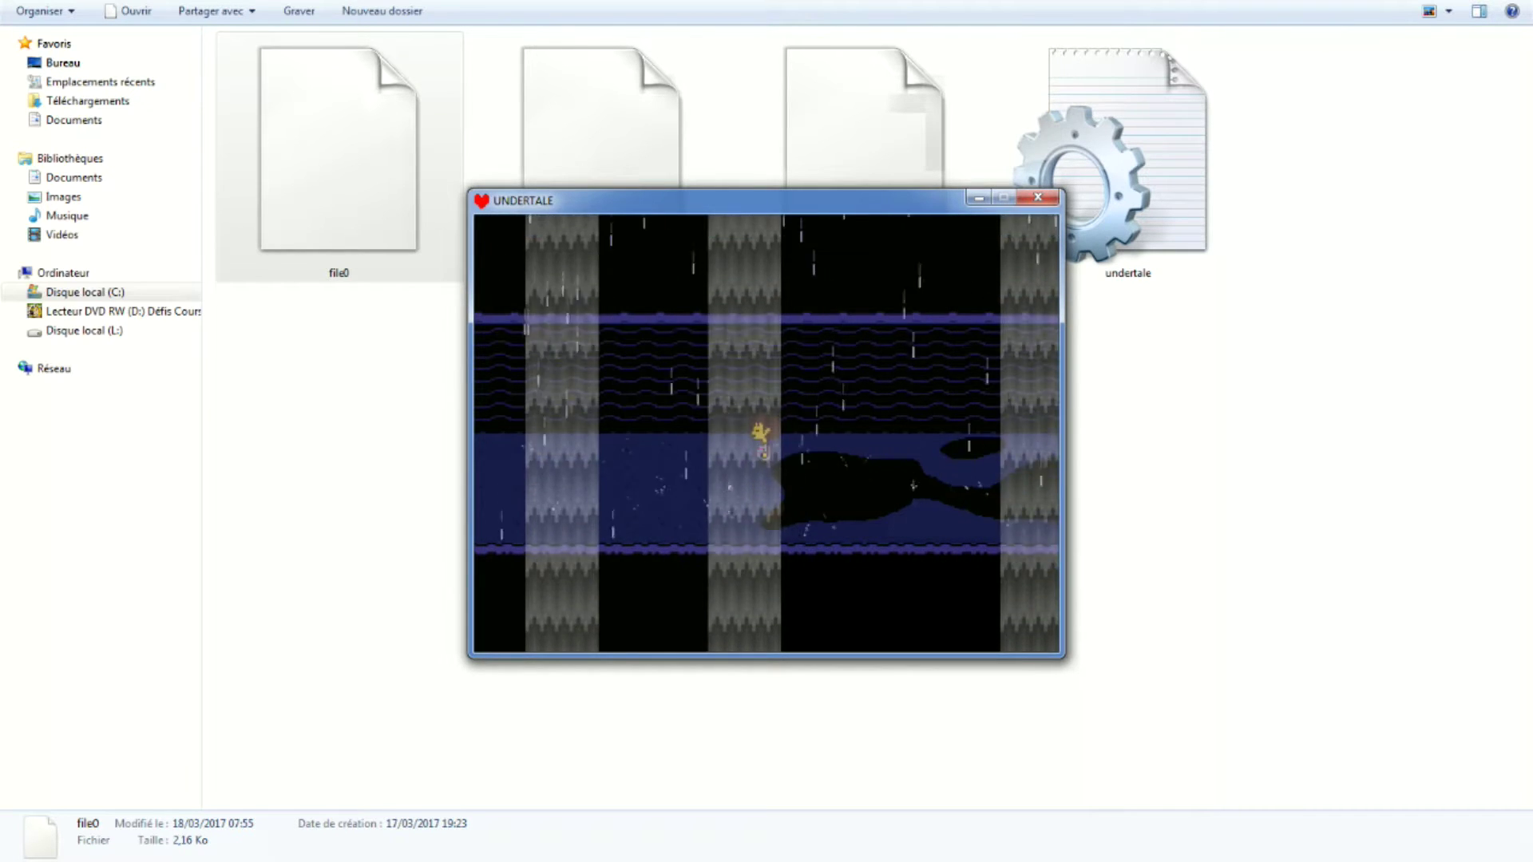
Walk the character through the rainy corridor toward the yellow flower and back.
key("Right")
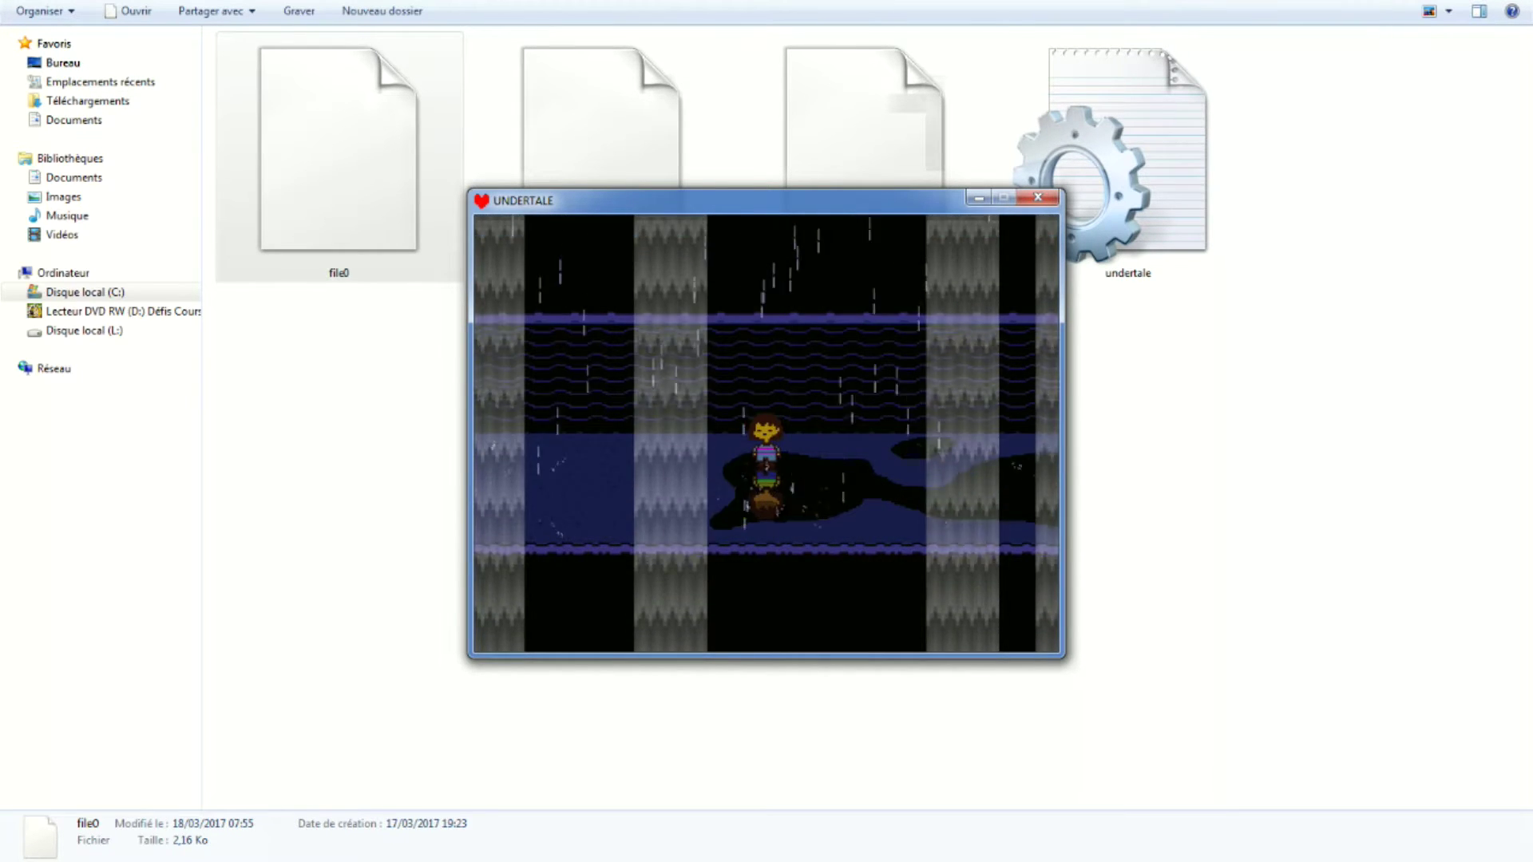
key("Right")
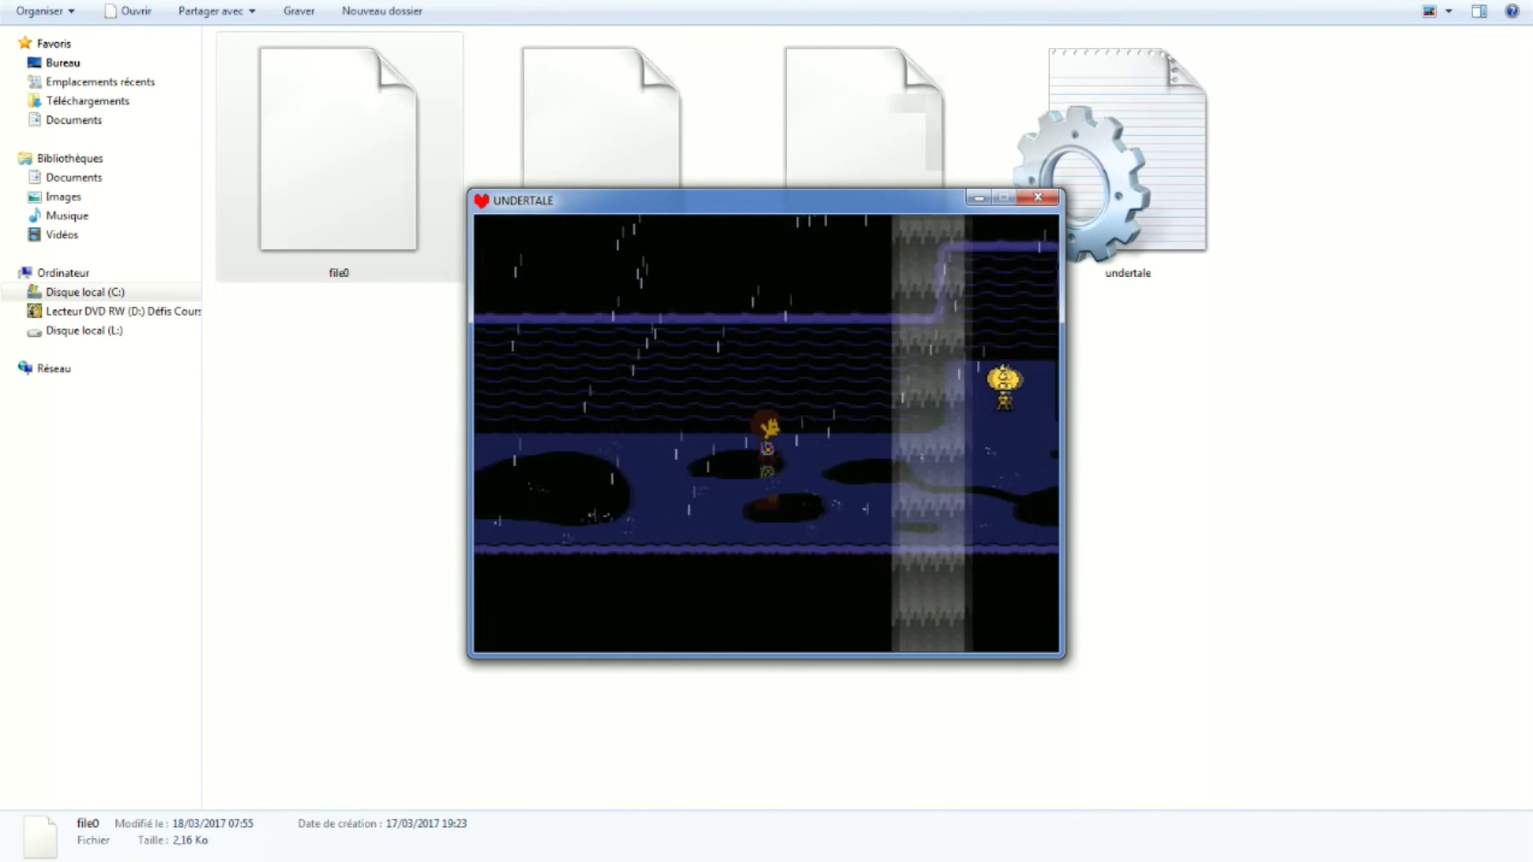
key("Right")
key("Up")
key("Down")
key("Left")
key("Up")
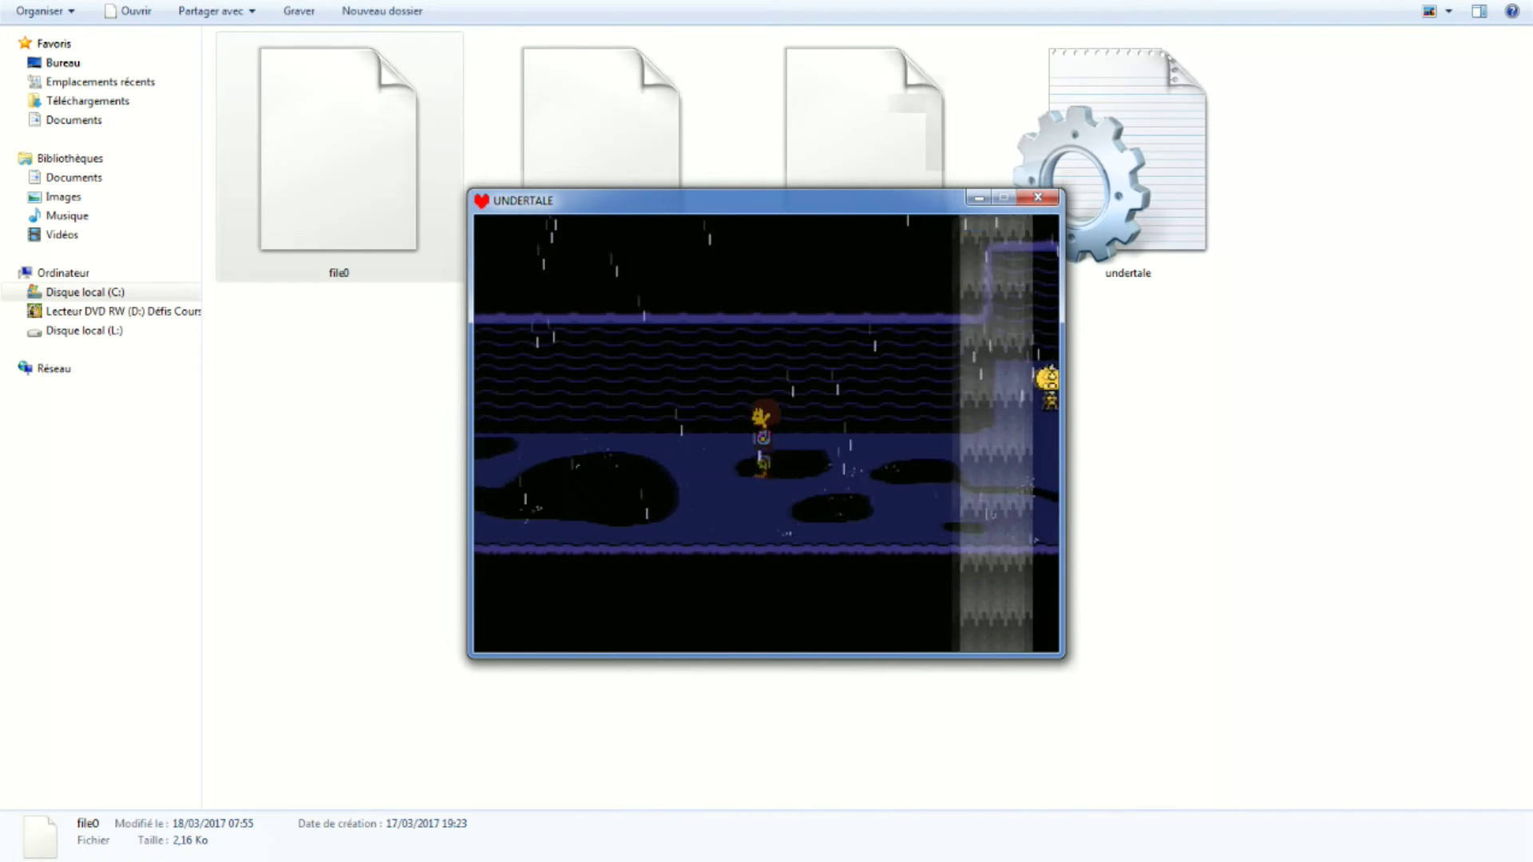
key("Left")
key("Up")
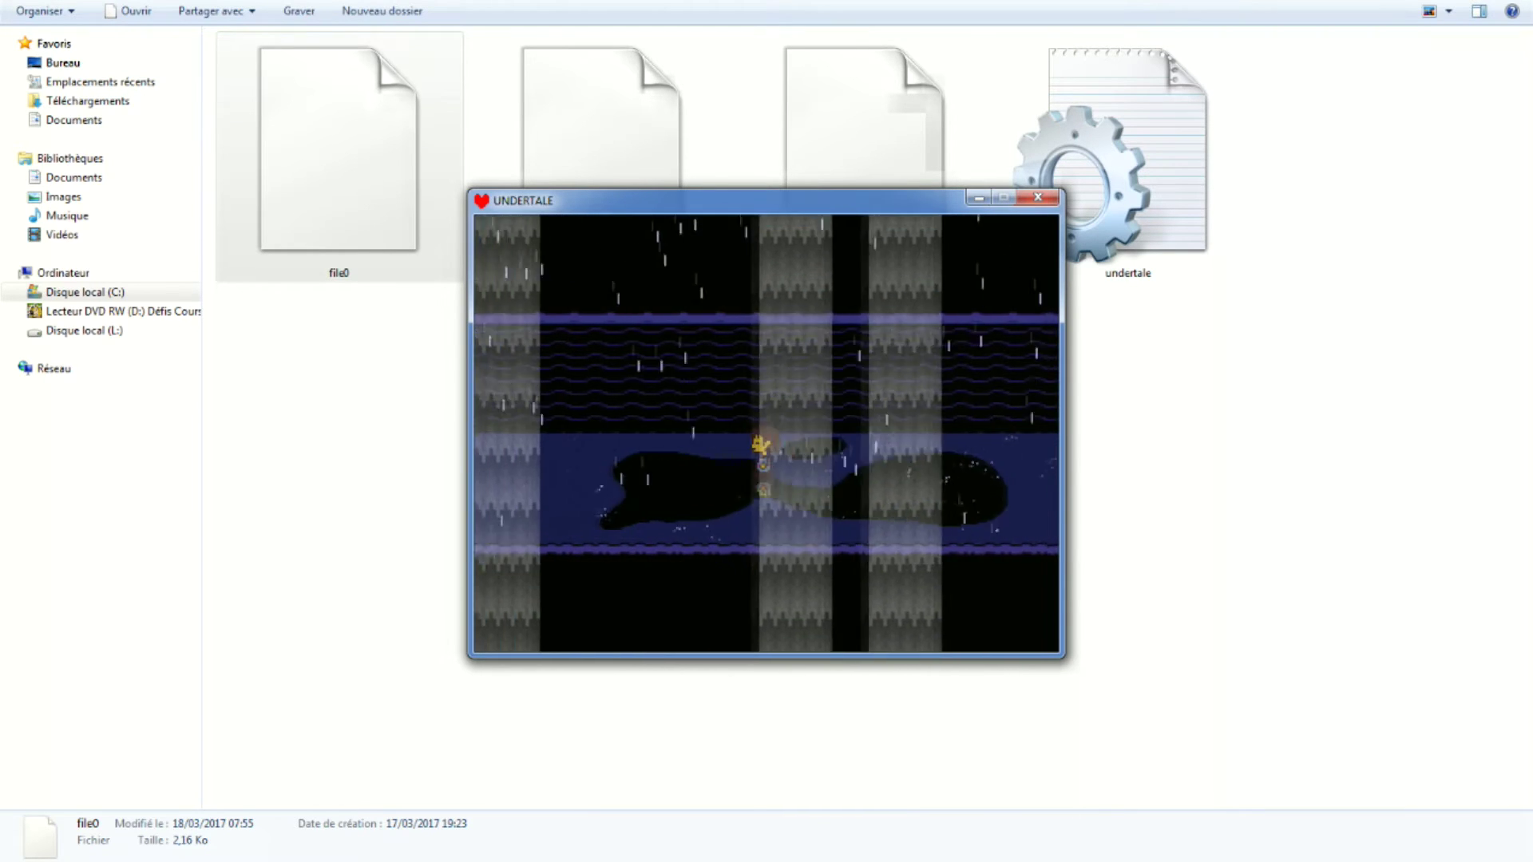
Walk the character to the open area with the blue creature and pass below the black pit.
key("Right")
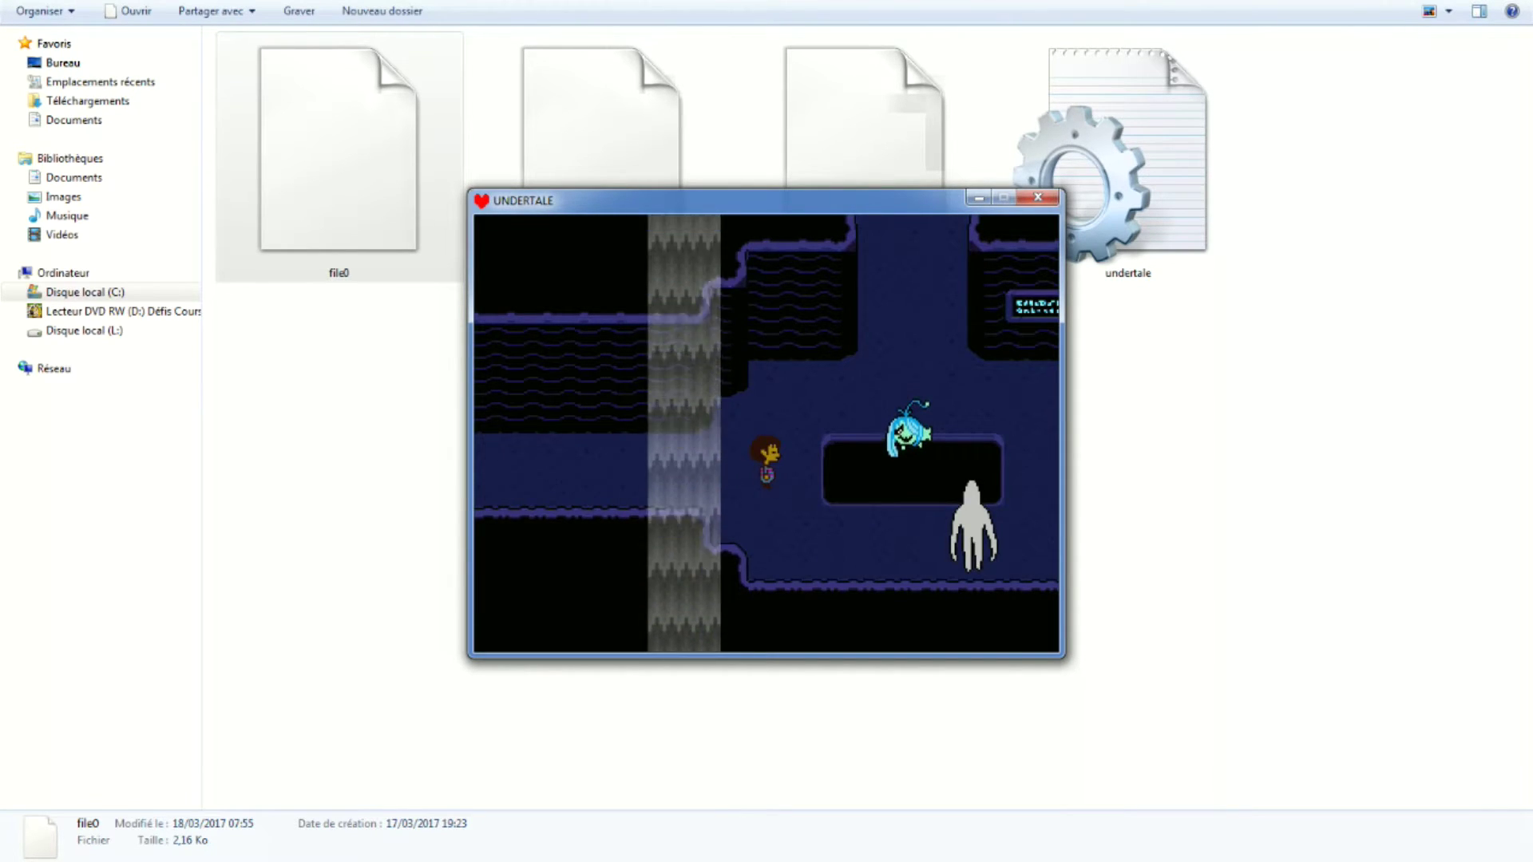
key("Down")
key("Right")
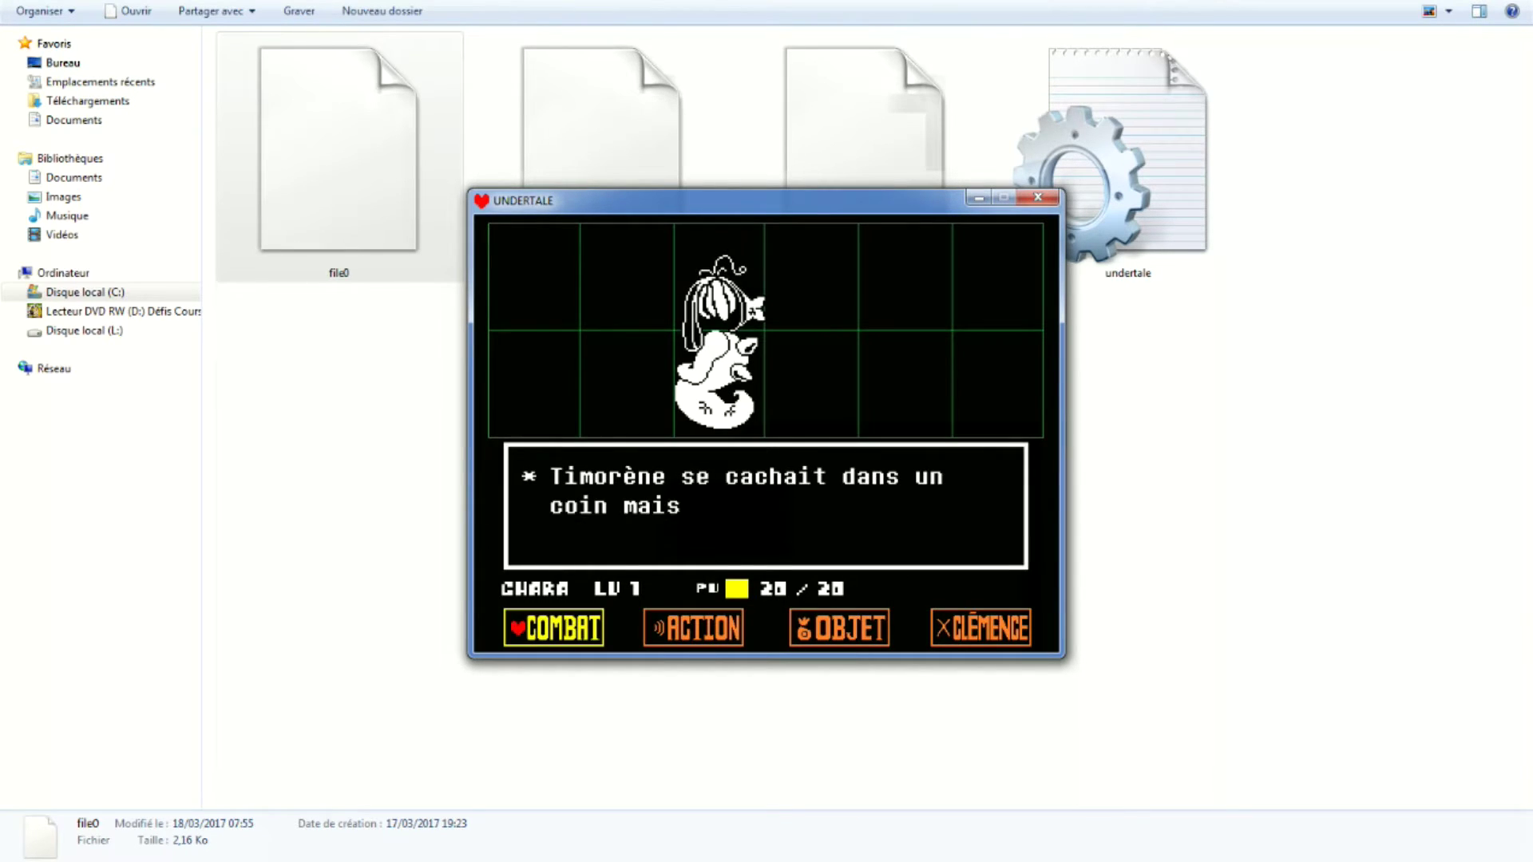
Choose Clémence and Épargner in the Timorène battle, and dismiss the creature's speech bubble.
key("Right")
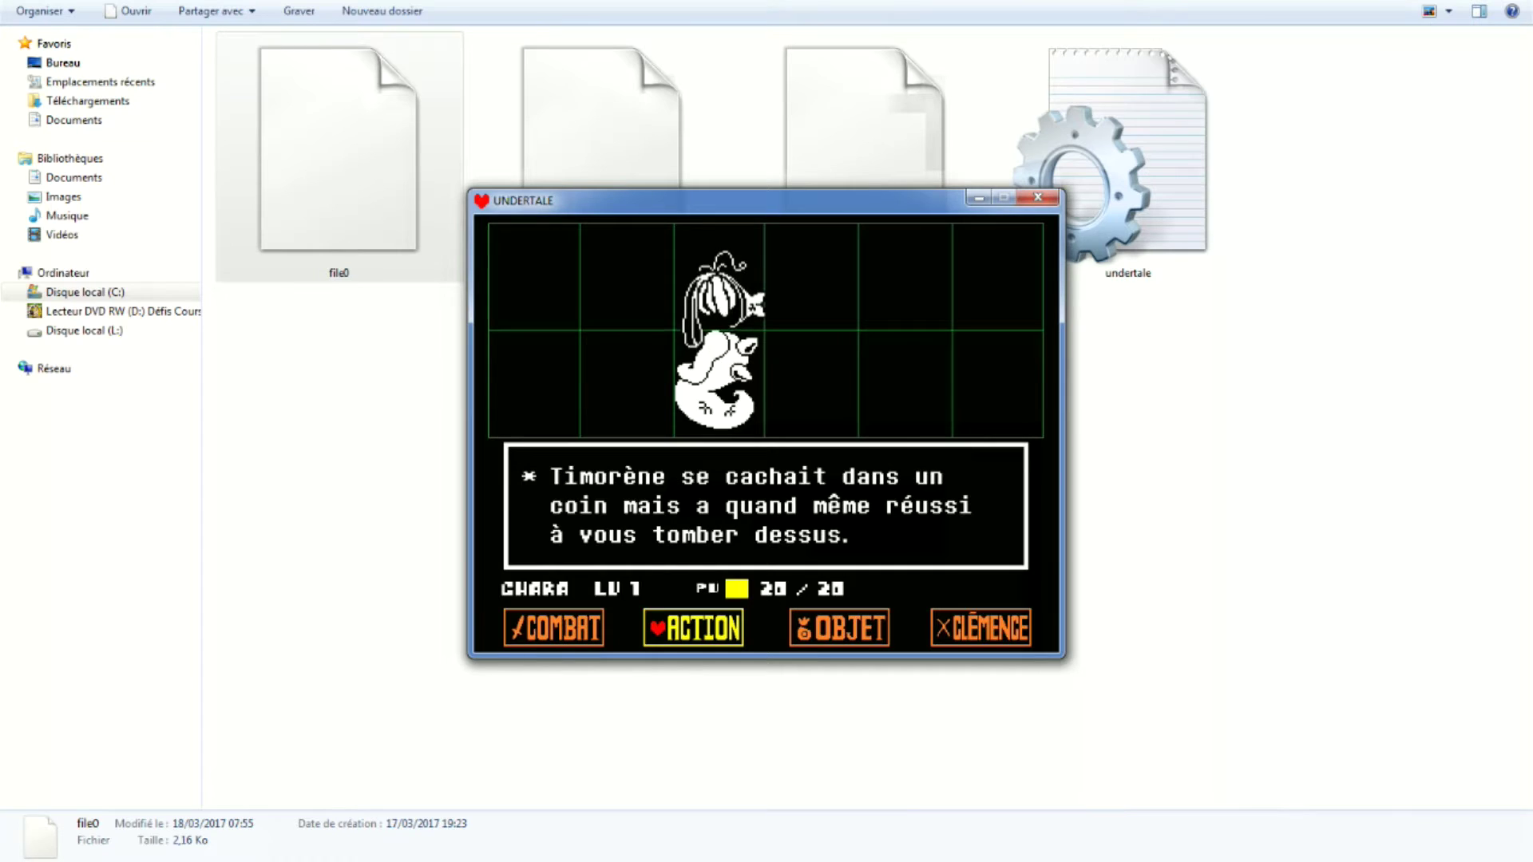
key("Right")
key("Right")
key("z")
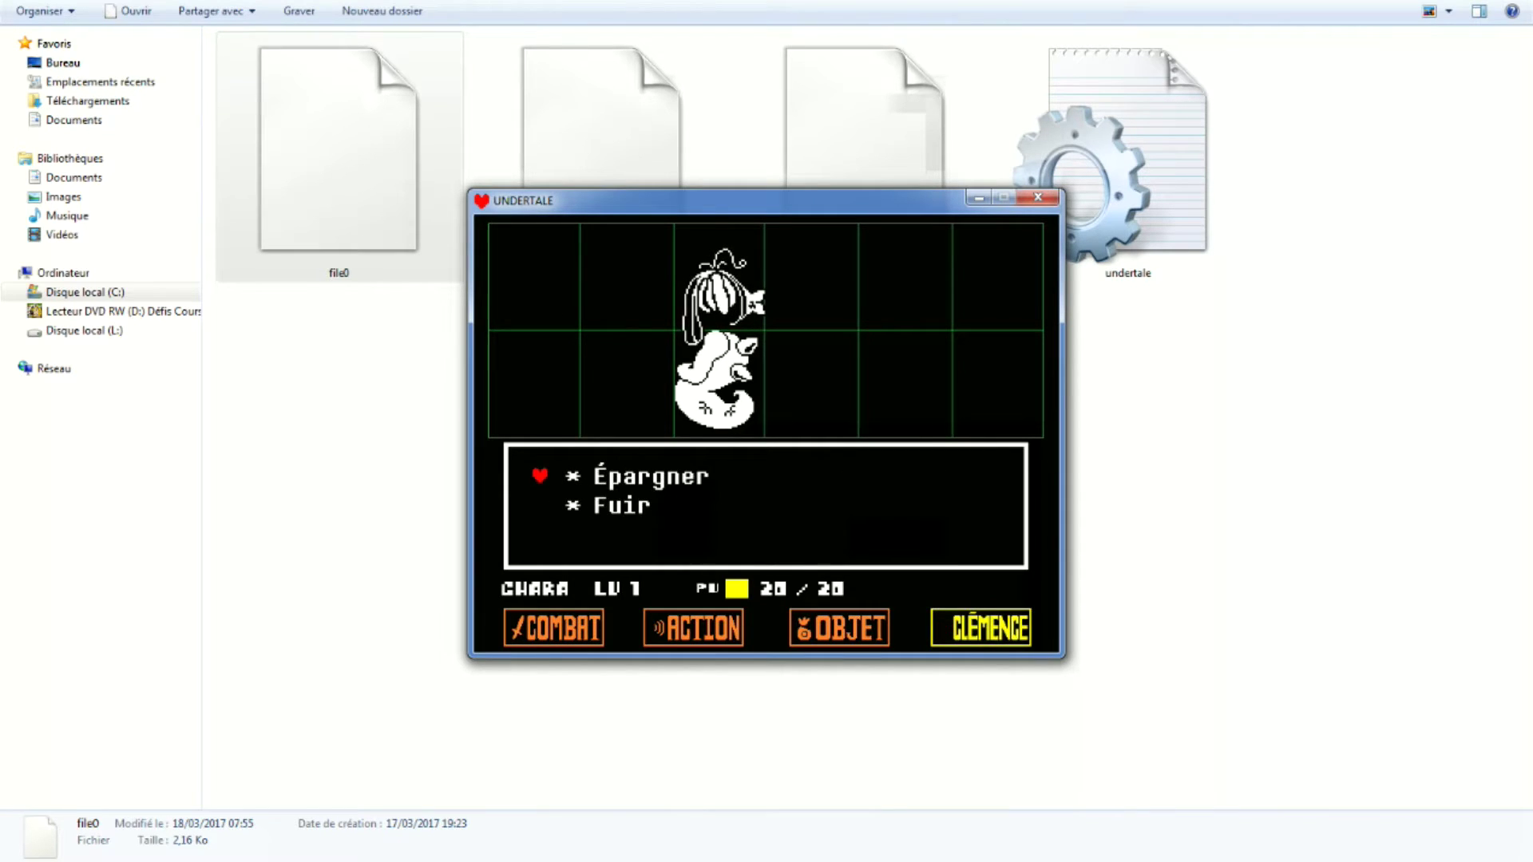
key("z")
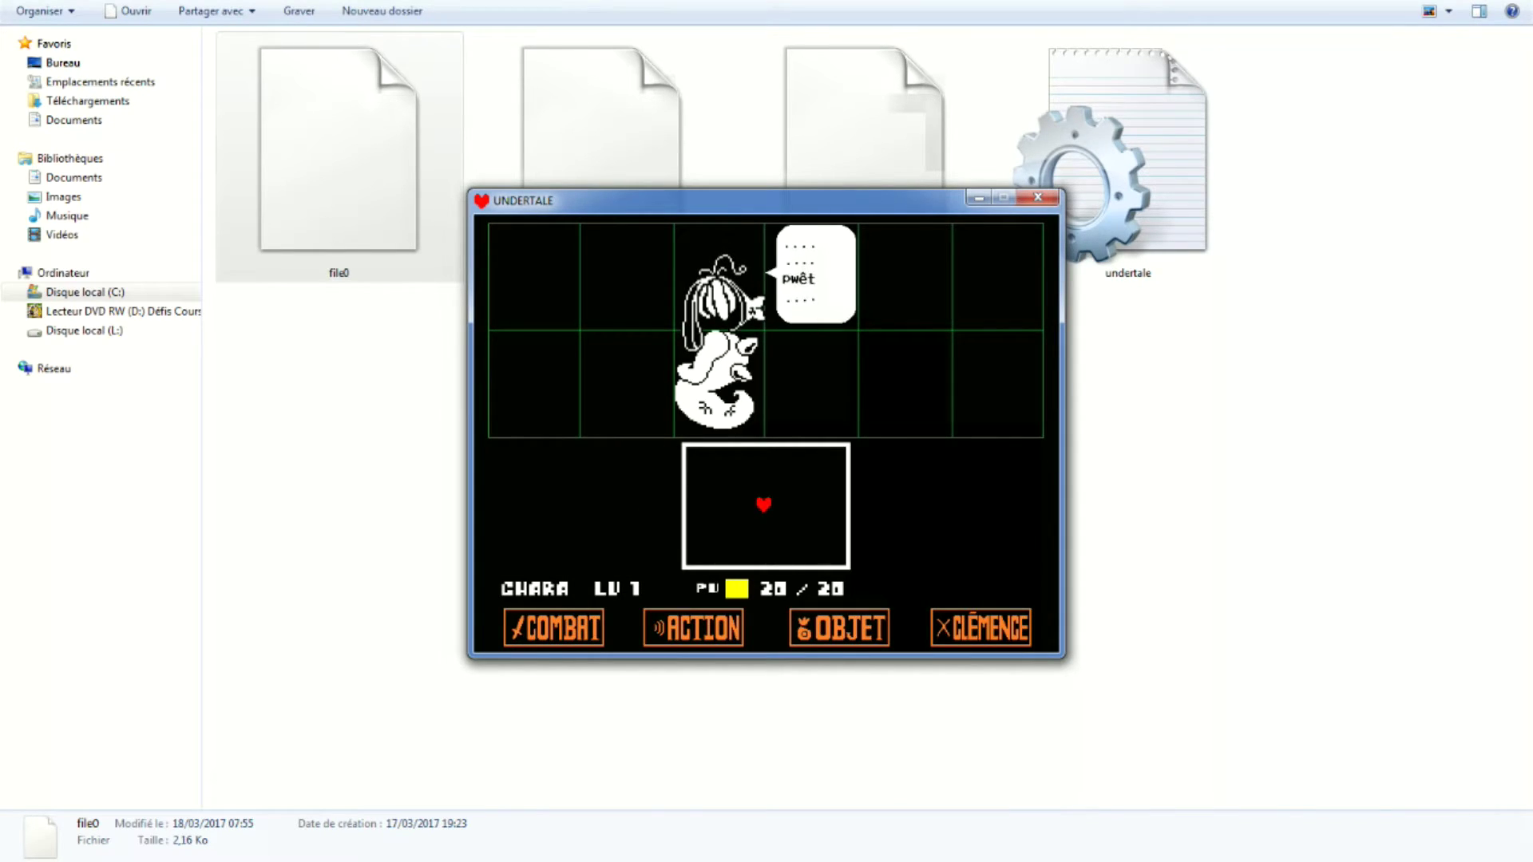
key("z")
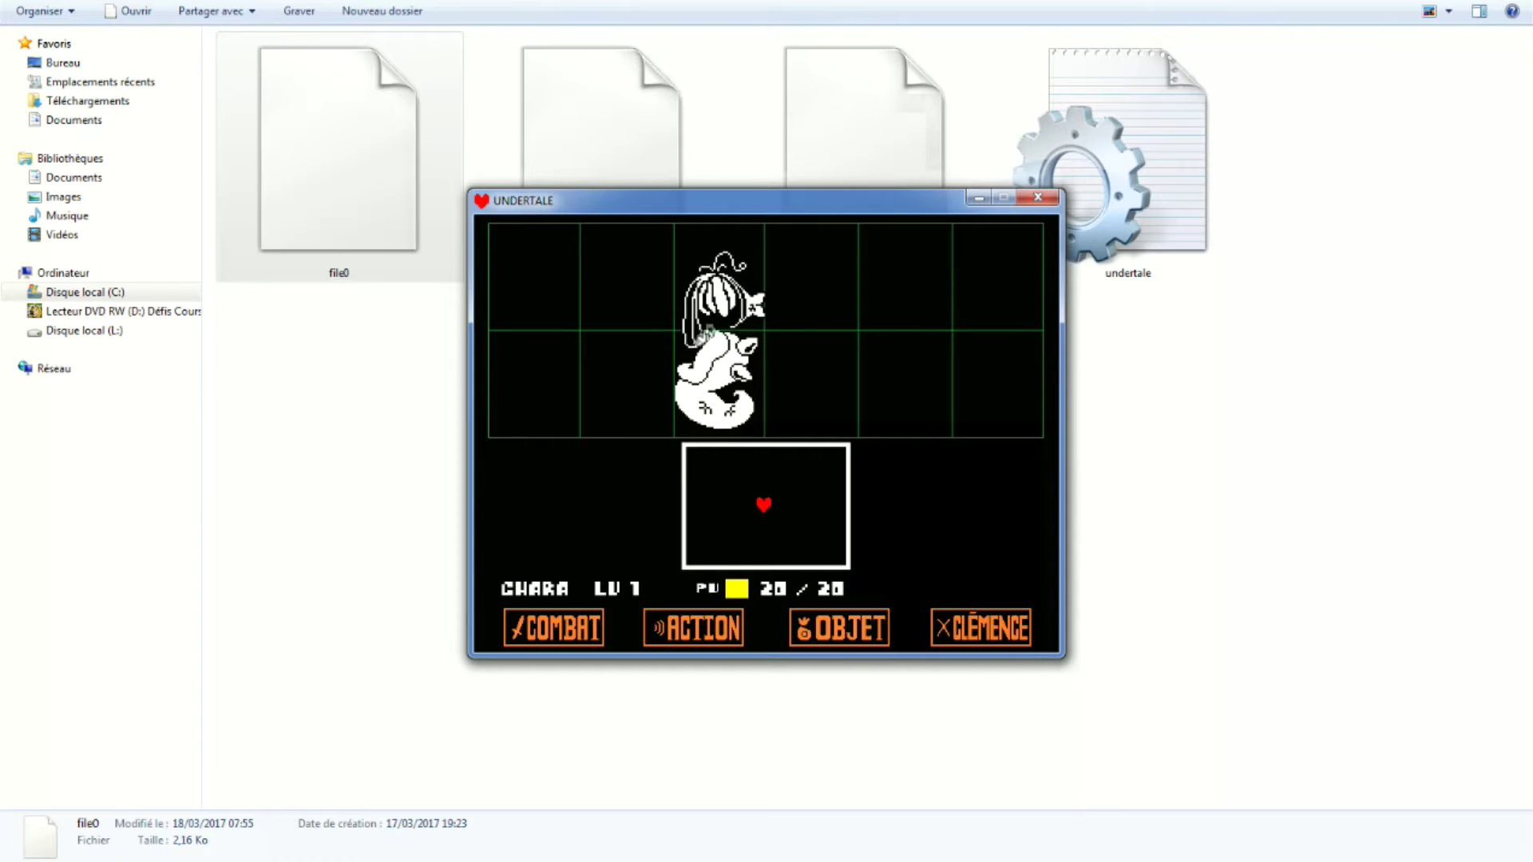
Dodge Timorène's attack with the heart, and flee the battle with Fuir.
key("Up")
key("Left")
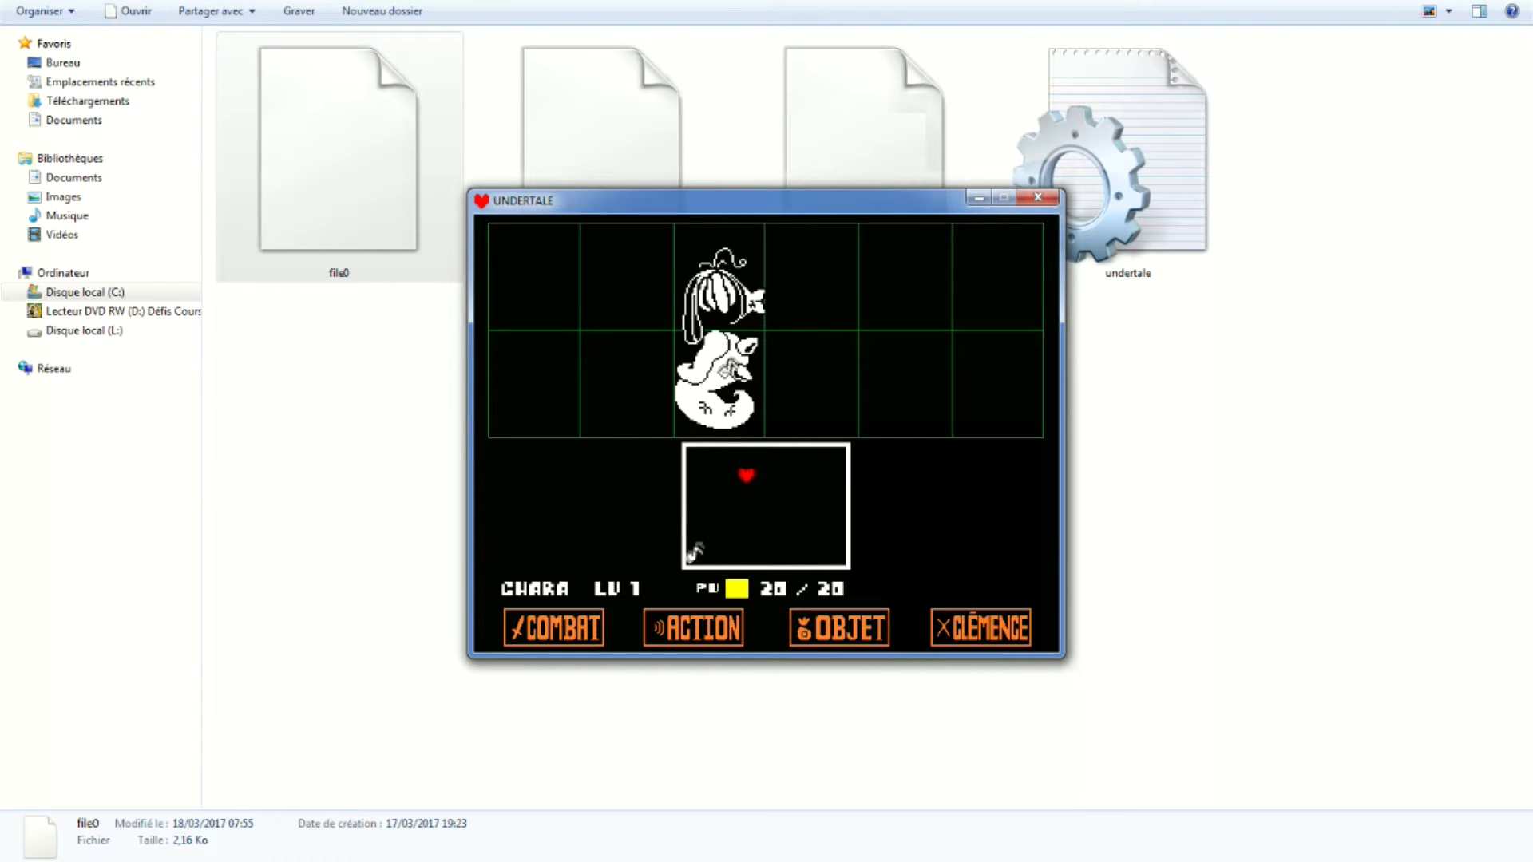
key("Right")
key("Left")
key("z")
key("Down")
key("z")
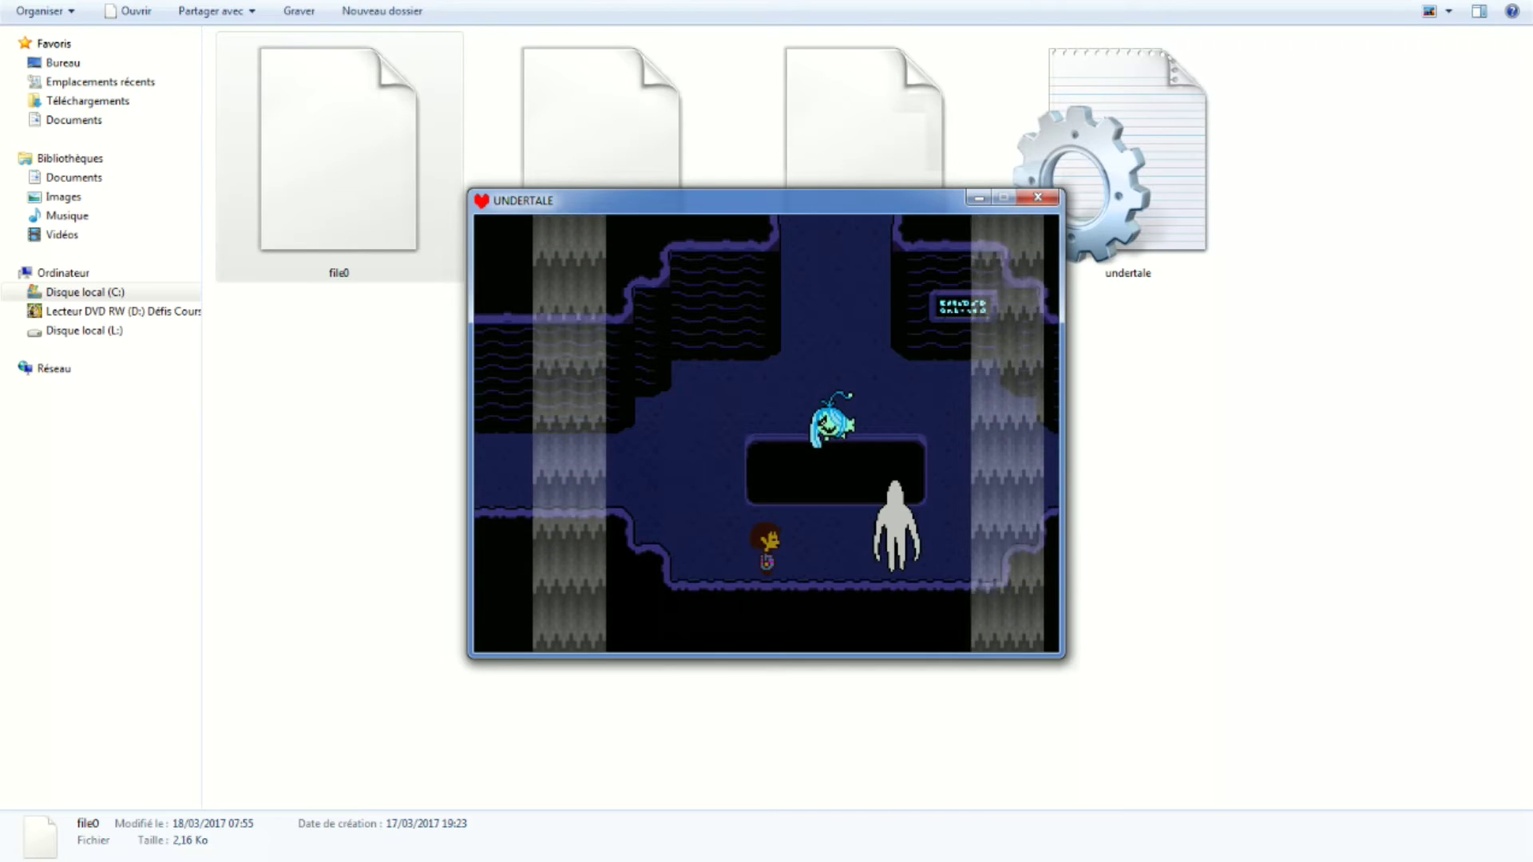
Walk the character along the black pit up to the grey figure.
key("Right")
key("Up")
key("Right")
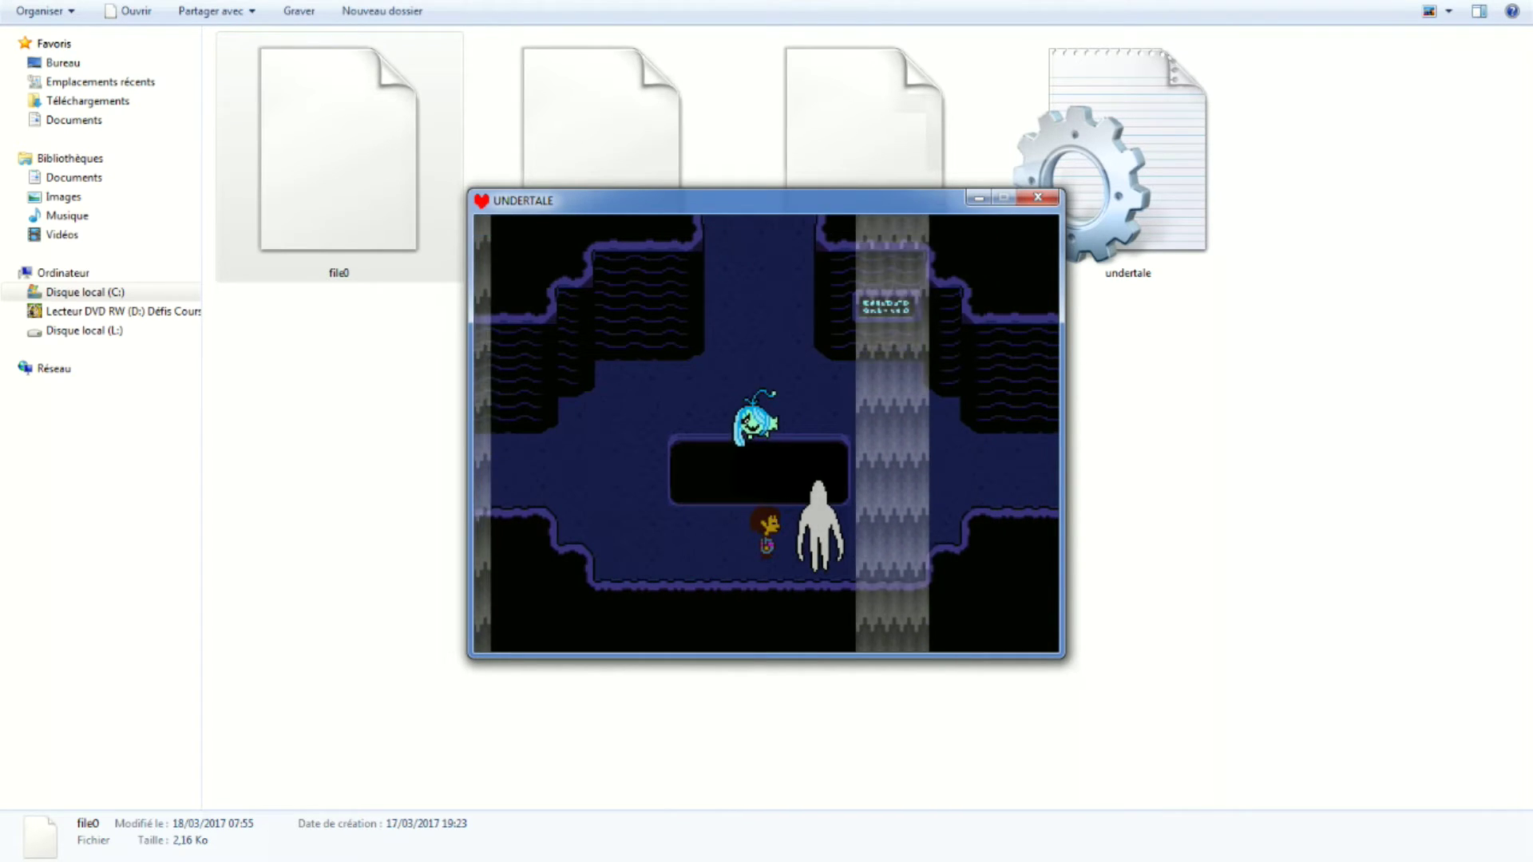
Walk the character towards the grey figure, and flee the Mettaton battle by choosing Clémence and Fuir.
key("Right")
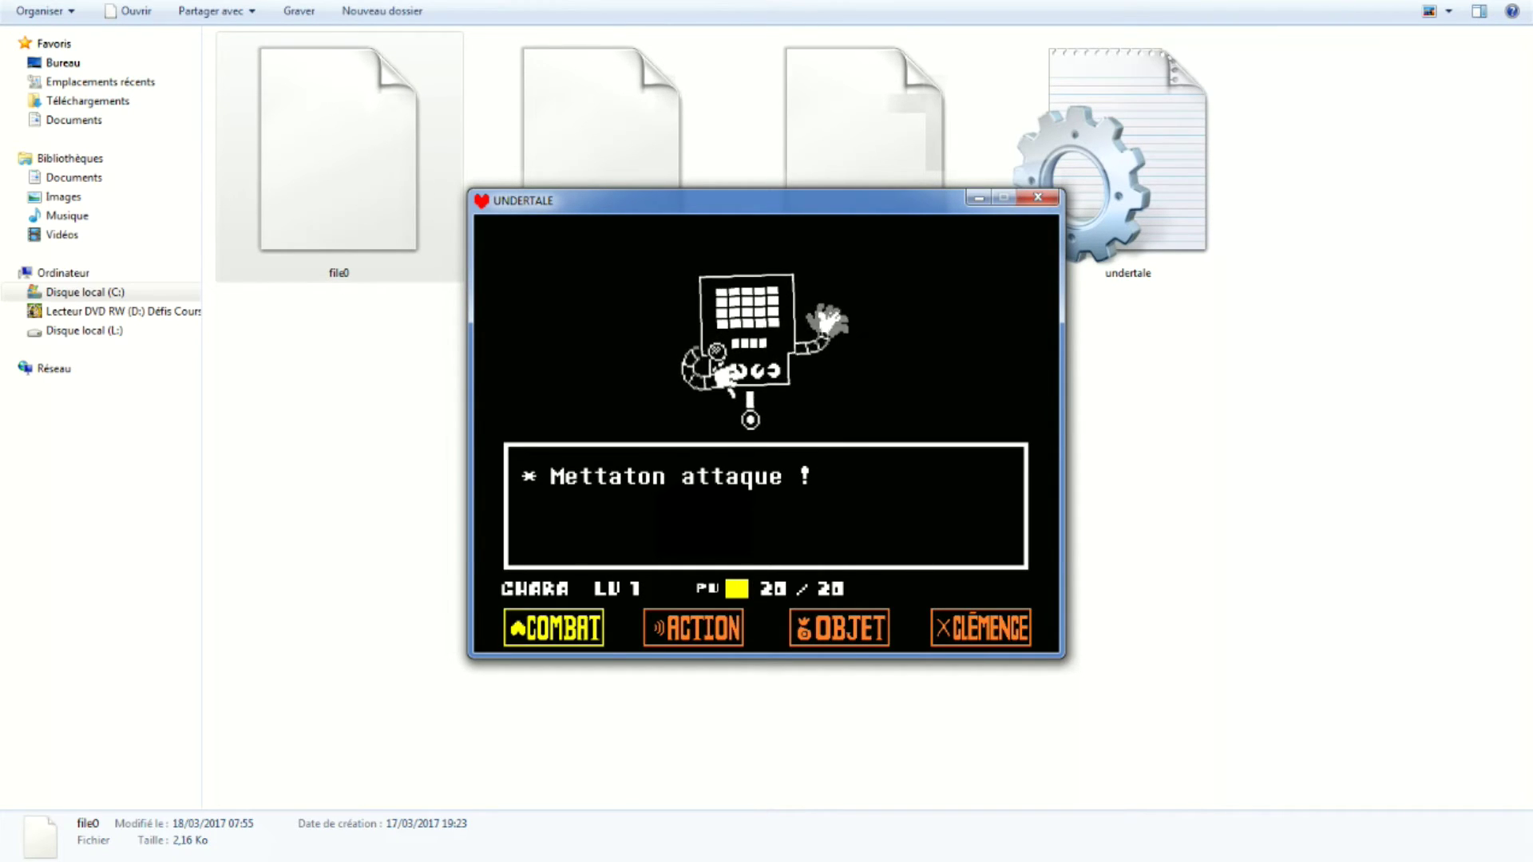
key("Right")
key("Right")
key("Right")
key("z")
key("Down")
key("z")
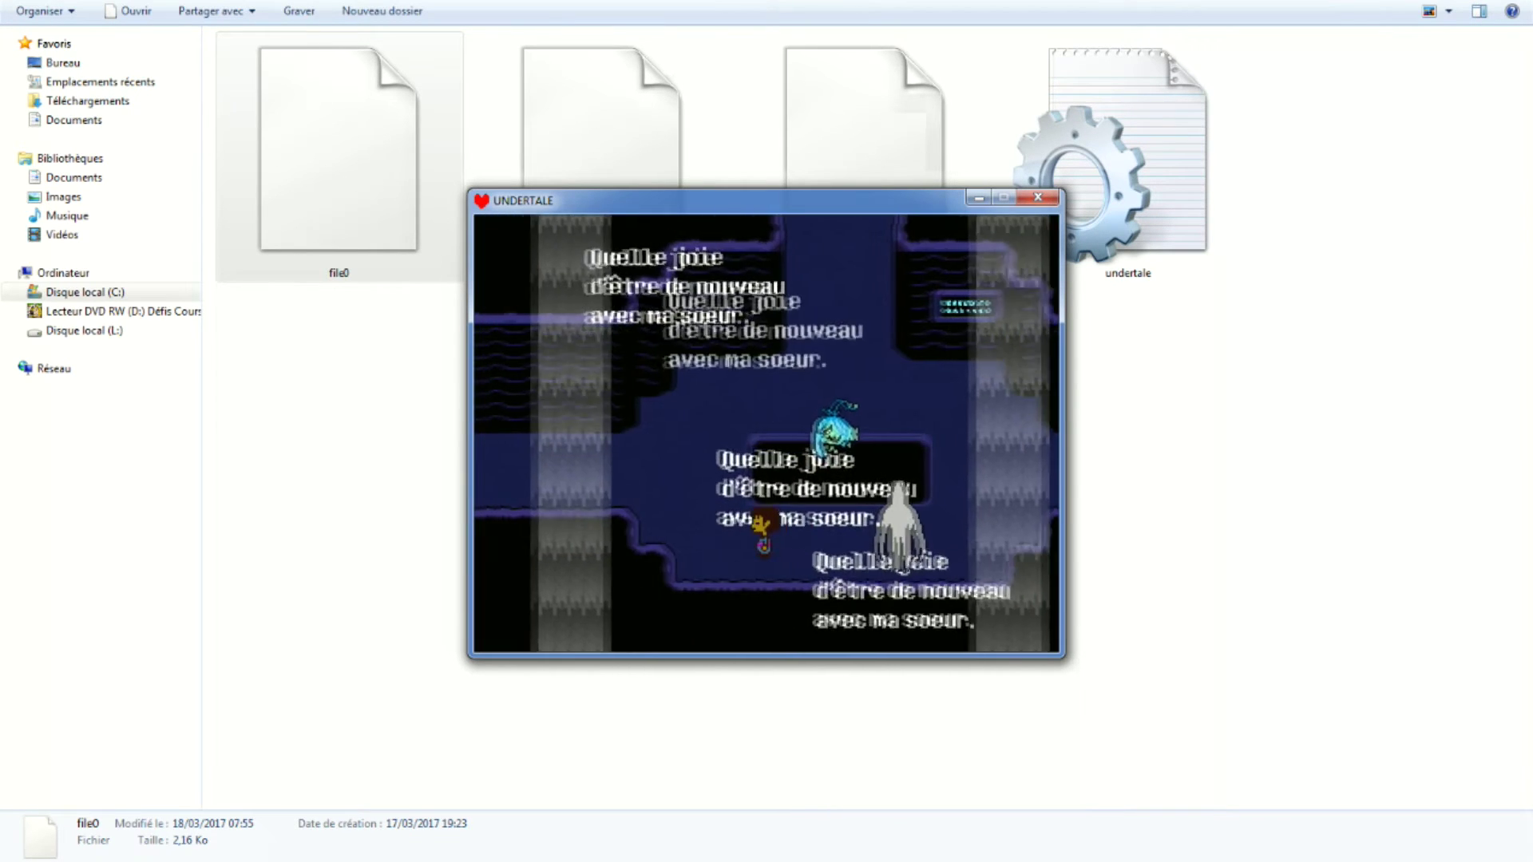
Walk the character around the black pit past the grey figure and eastward along the corridor with the glowing signs.
key("Up")
key("Right")
key("Down")
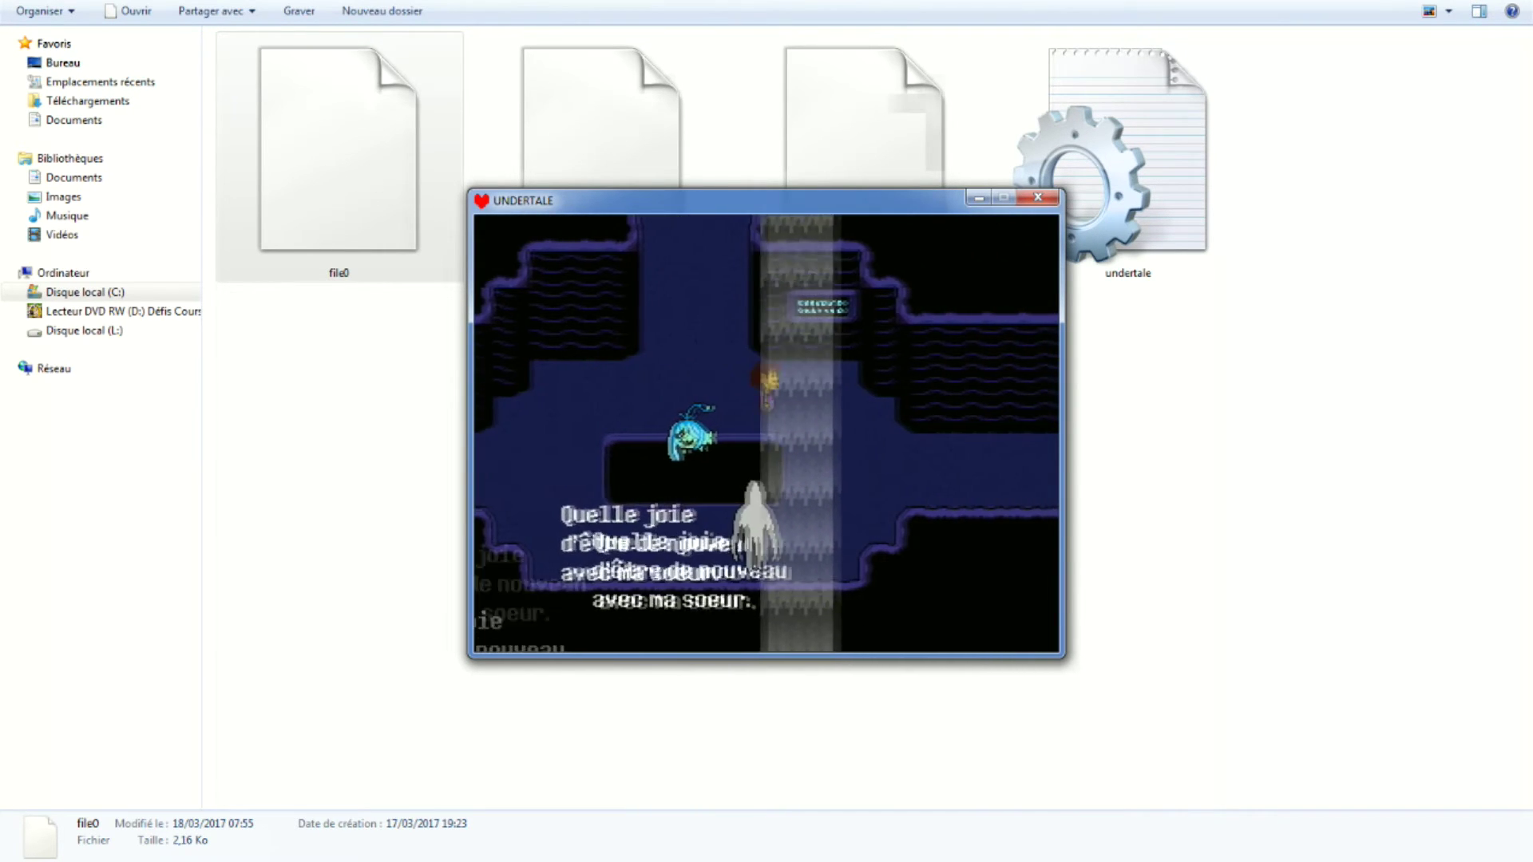
key("Right")
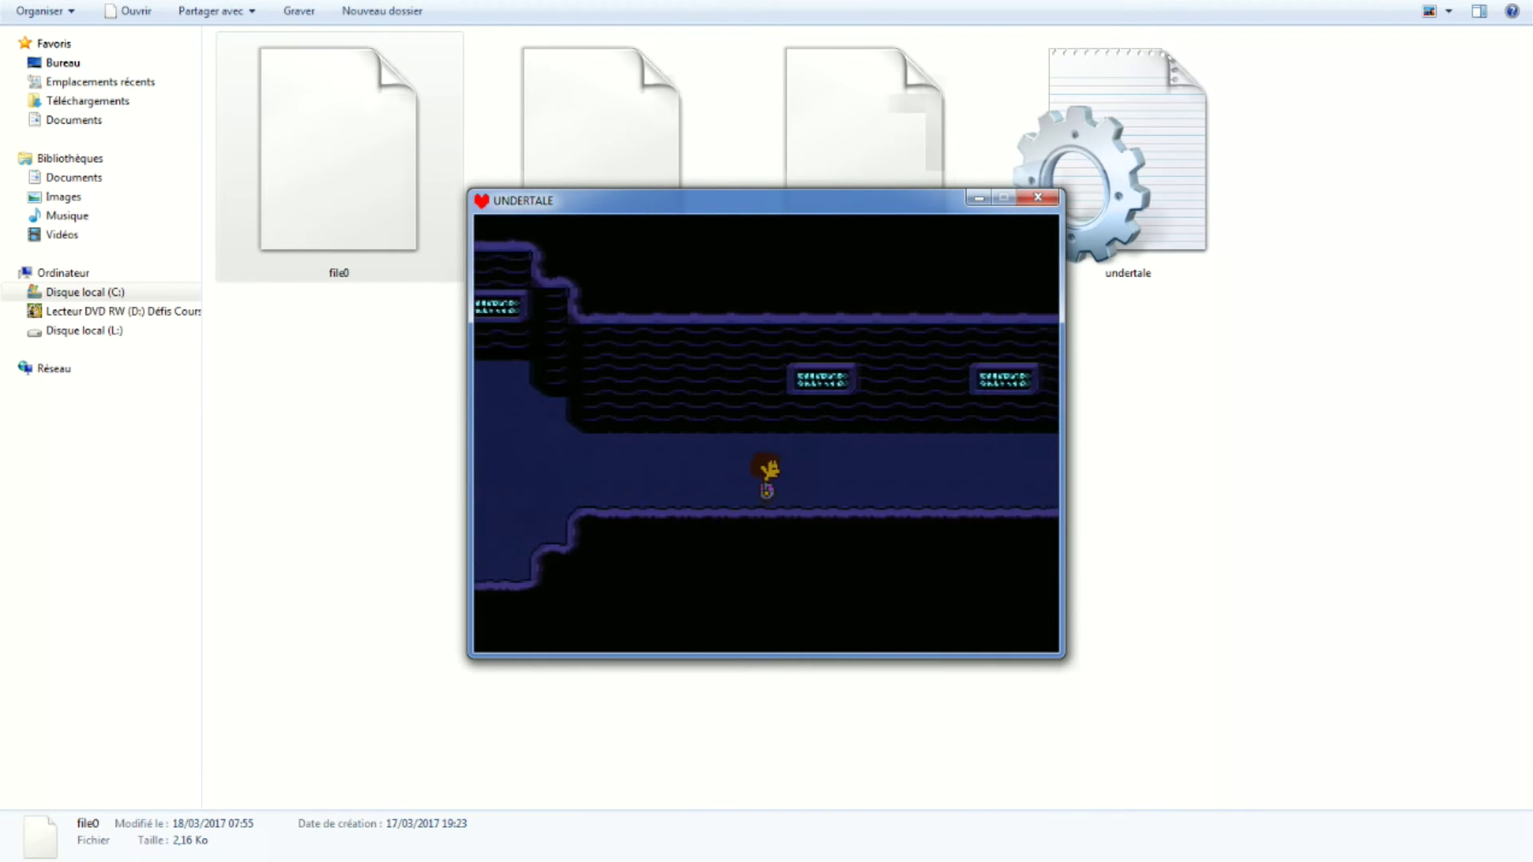
key("Right")
key("Right")
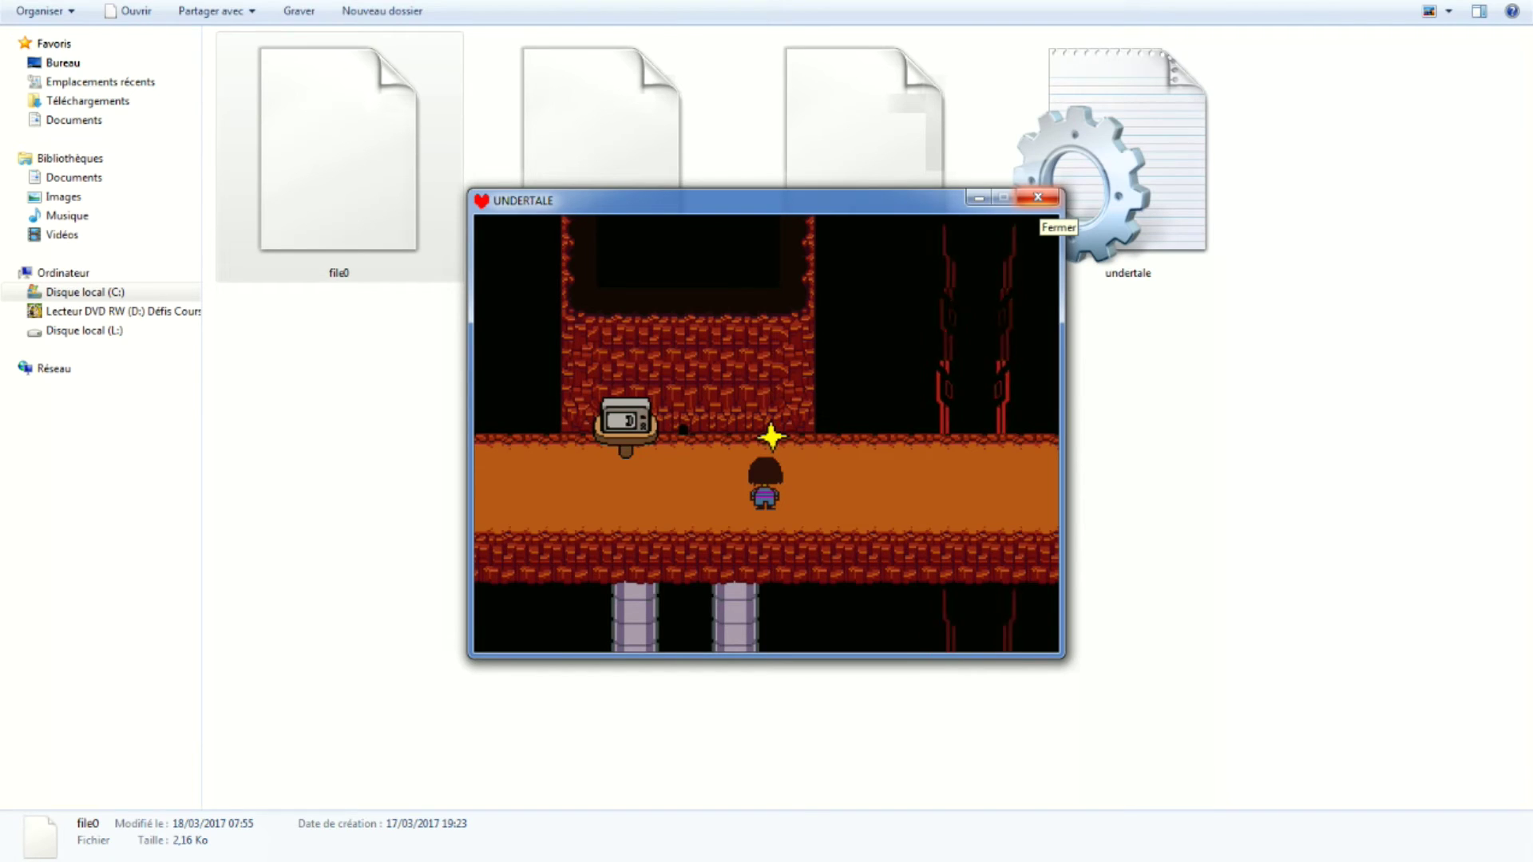
Close the game and switch to the Undertale game folder that contains data.win and the music files.
left_click(1038, 198)
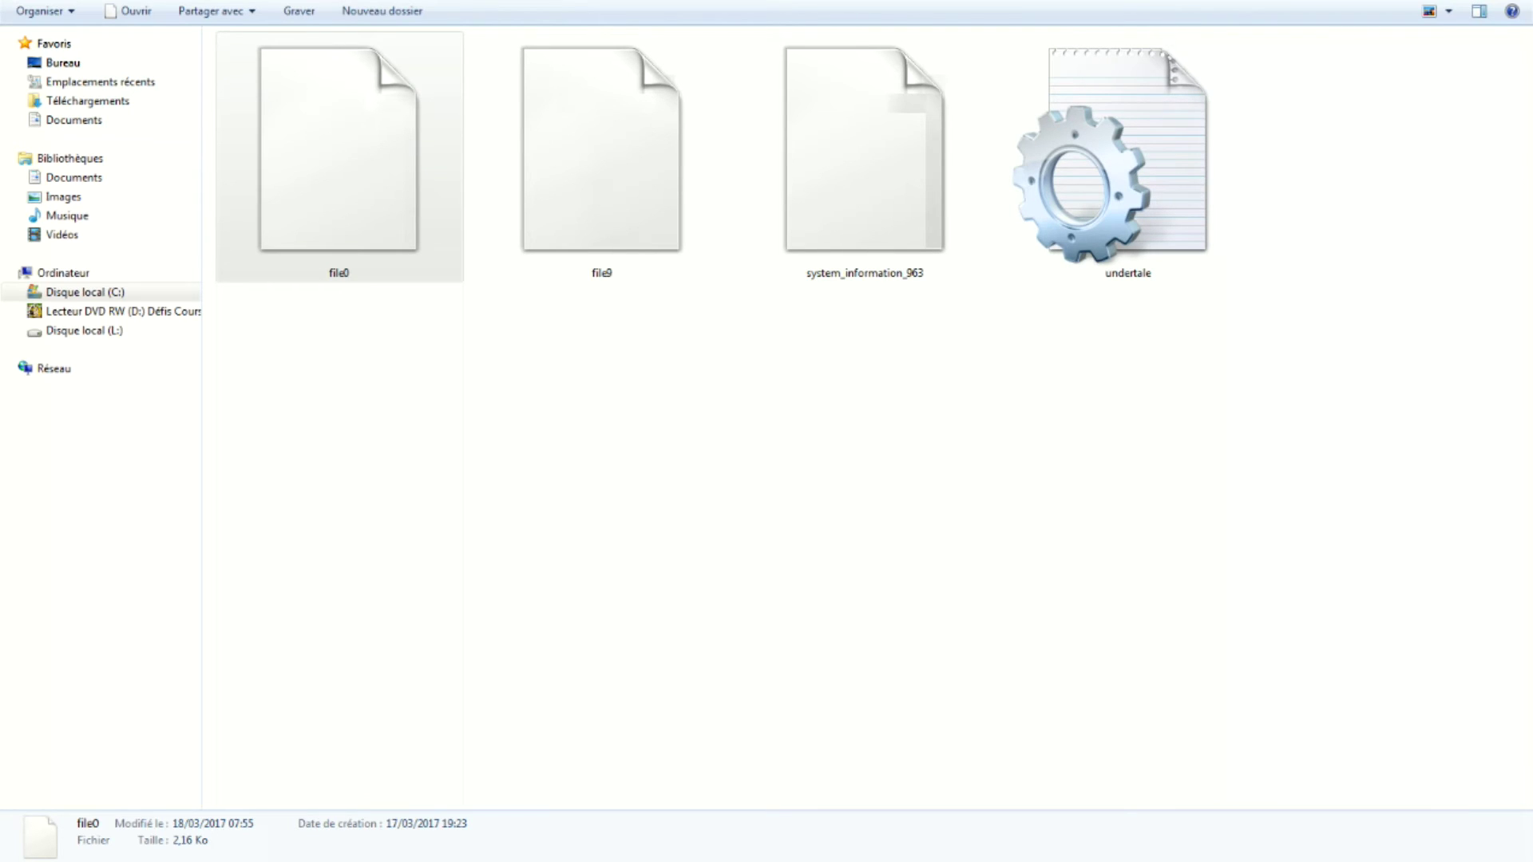
mouse_move(317, 861)
left_click(515, 777)
left_click(515, 759)
scroll(875, 415, "up", 15)
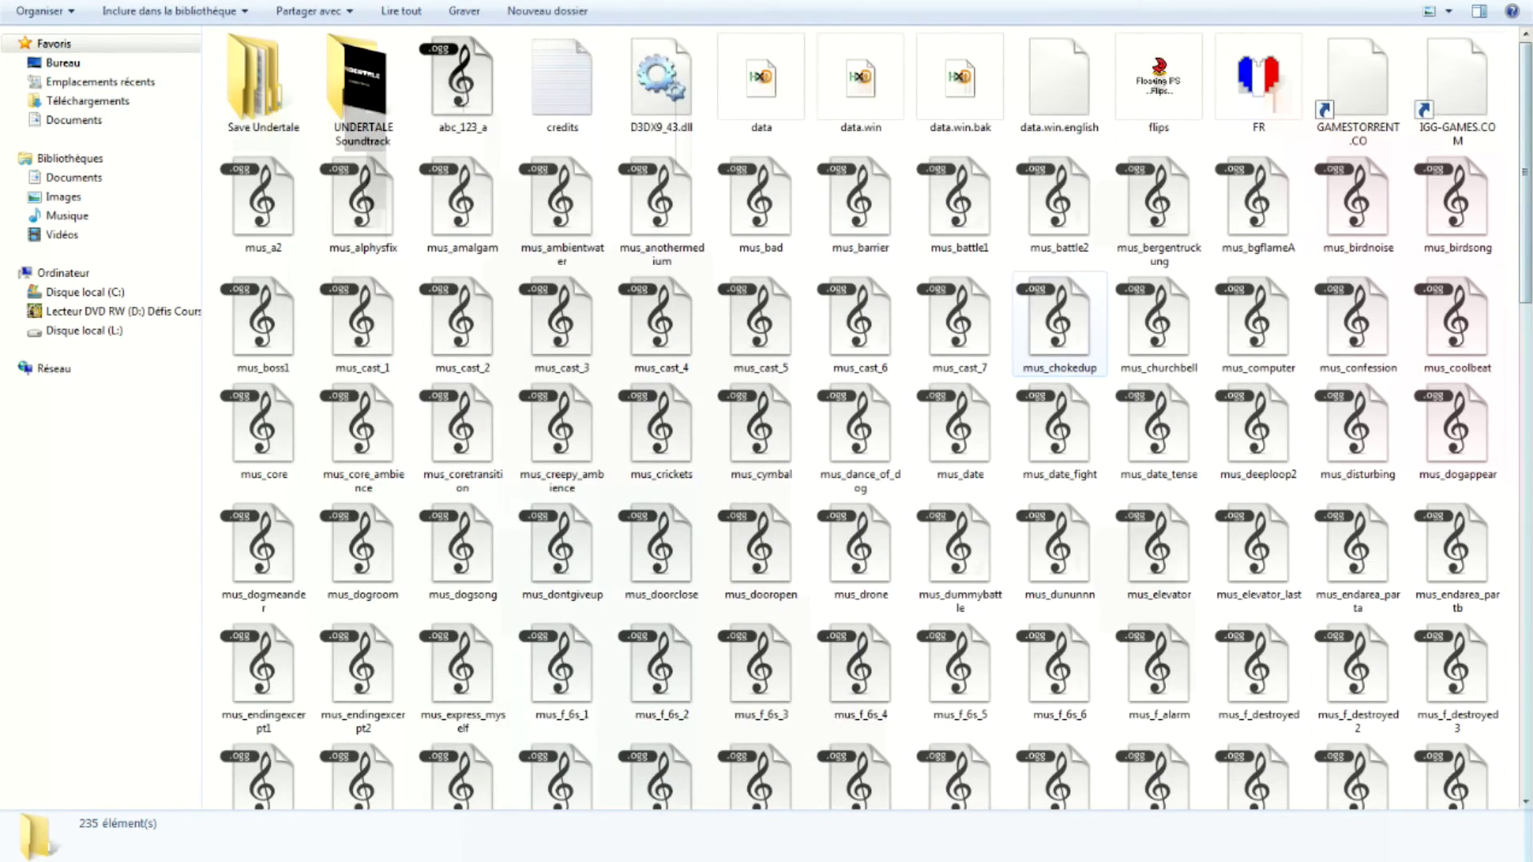
mouse_move(1038, 371)
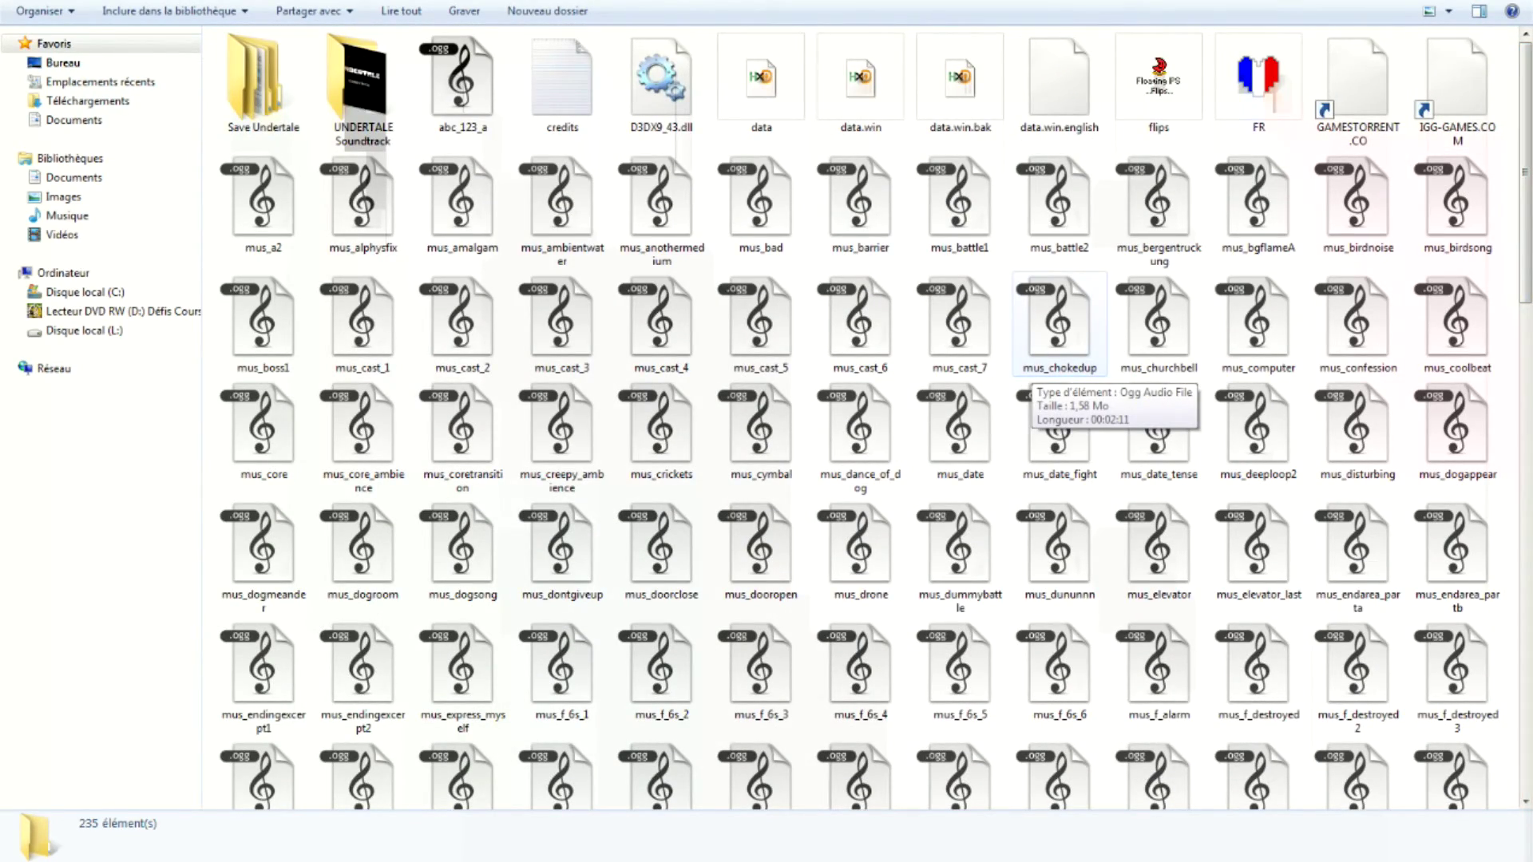